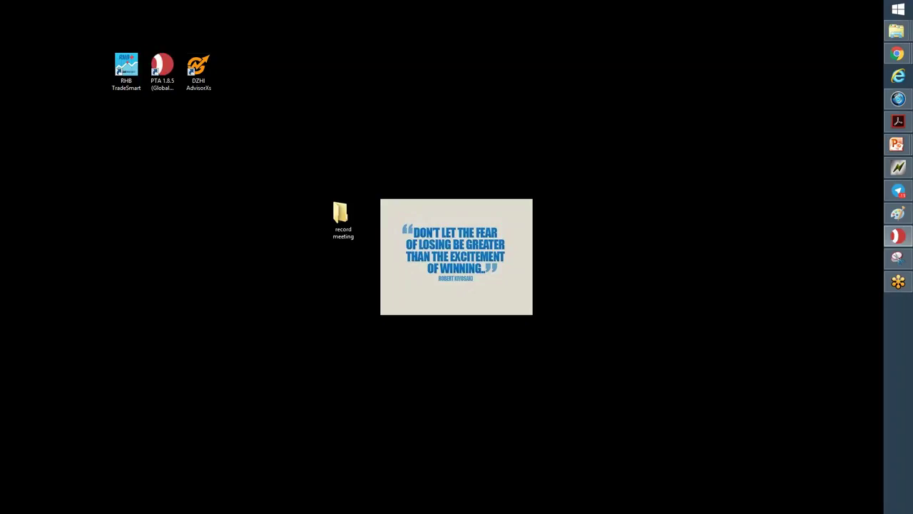
Step: Review the advanced login options for trade type, trader location and order handling on logout
mouse_move(42, 189)
left_mouse_down()
mouse_move(151, 176)
mouse_move(392, 188)
mouse_move(481, 179)
left_mouse_up()
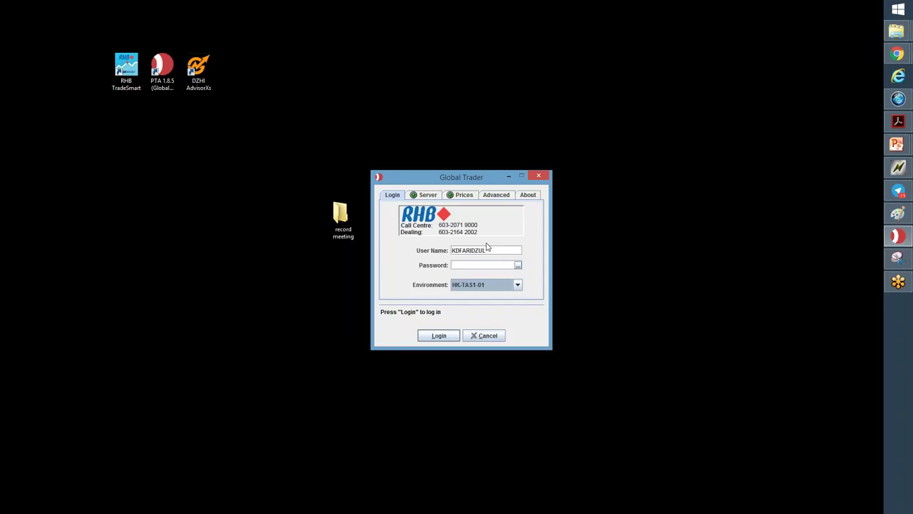
left_click(495, 197)
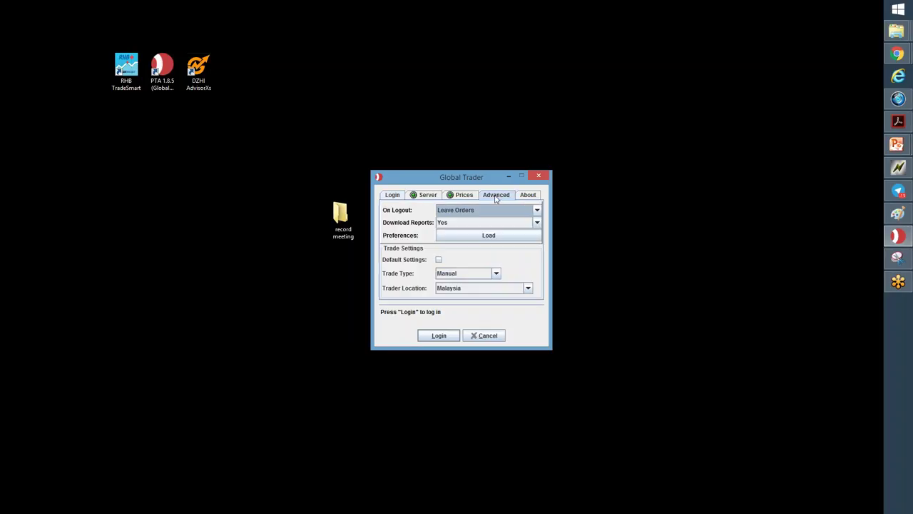
left_click(497, 273)
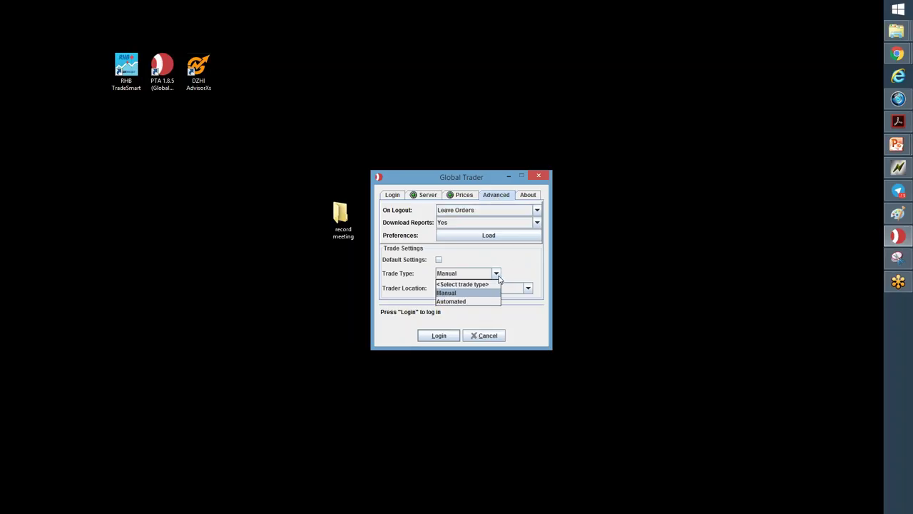
left_click(498, 276)
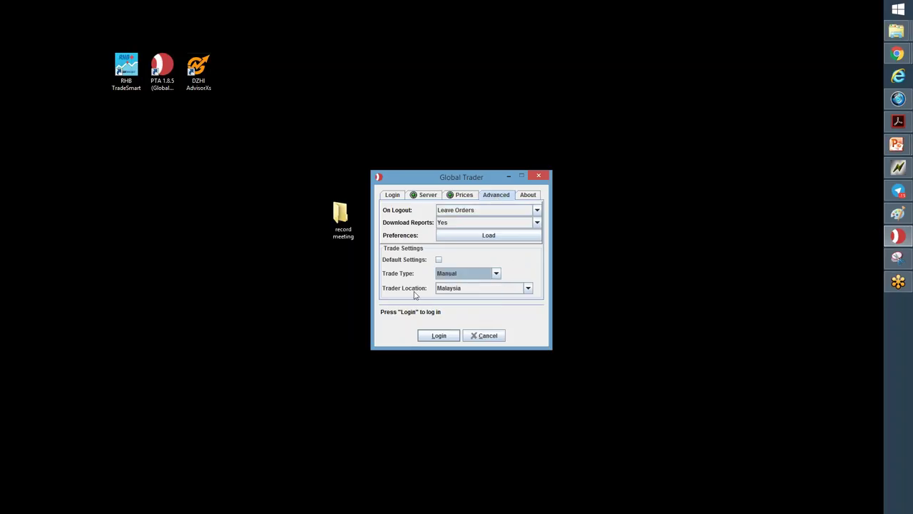
left_click(529, 289)
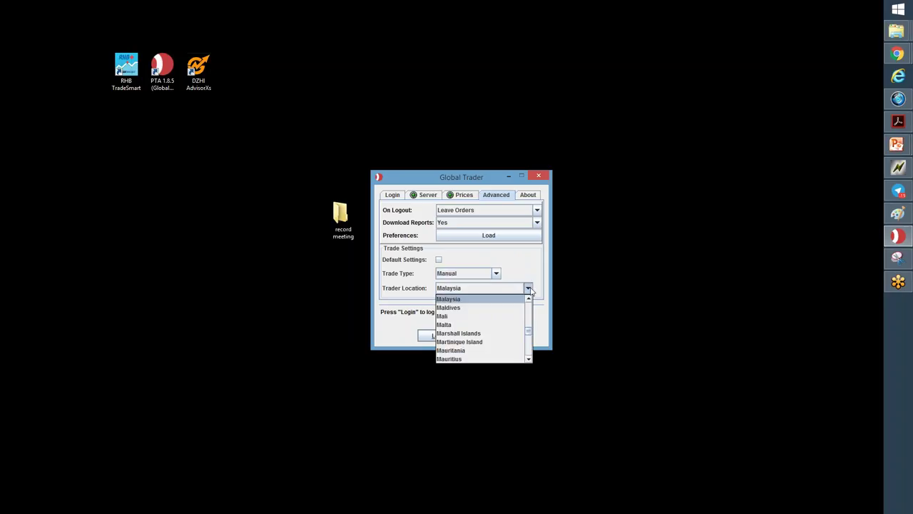
left_click(529, 289)
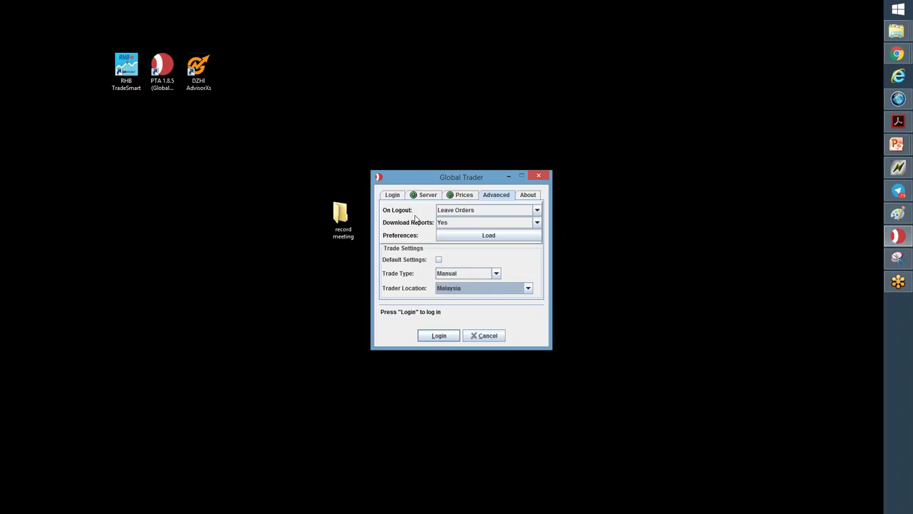
left_click(534, 212)
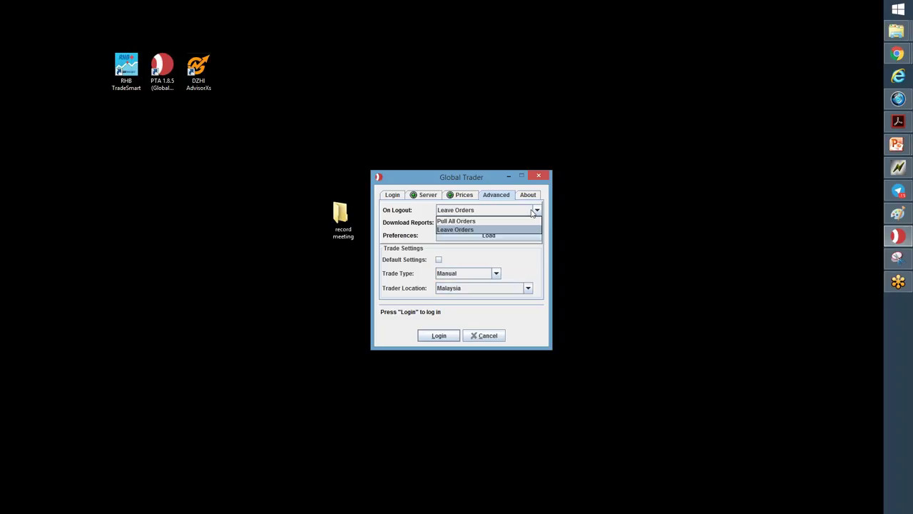
left_click(532, 212)
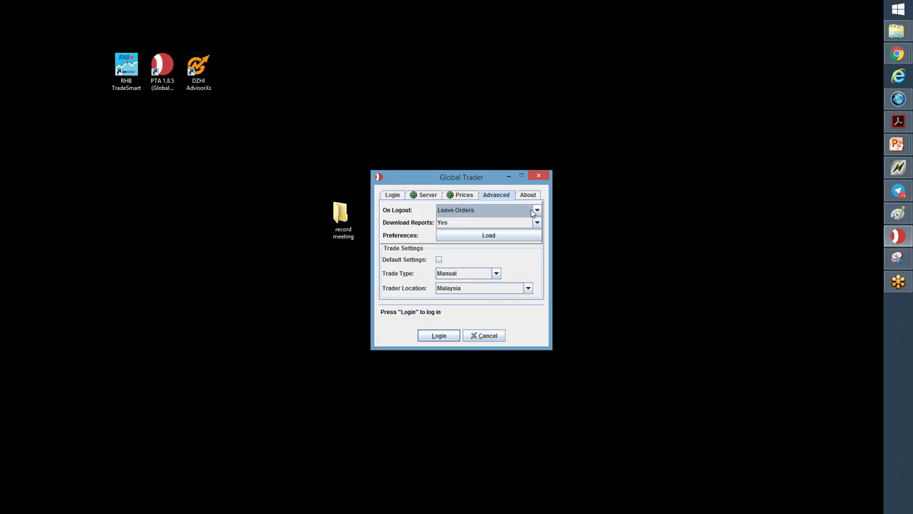
Step: Return to the login form and reveal the new password and confirmation fields, then collapse them without entering anything
left_click(393, 197)
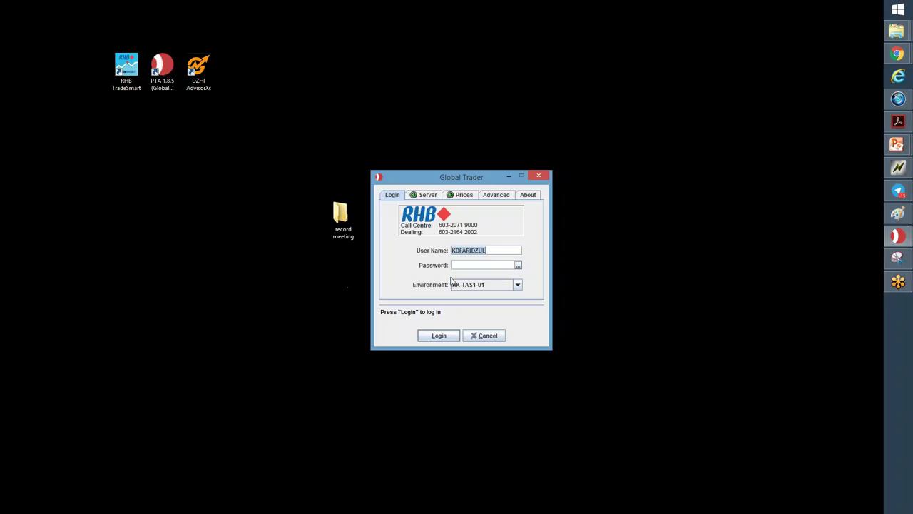
left_click(518, 265)
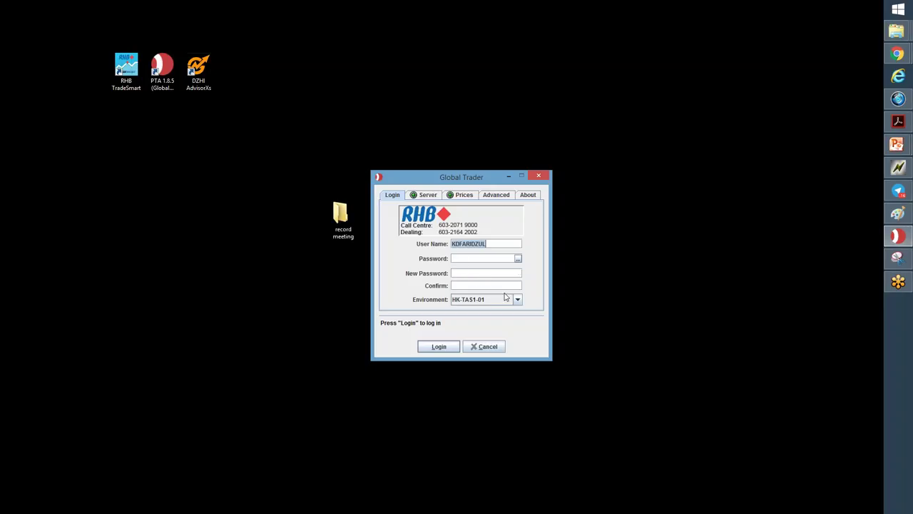
left_click(518, 258)
Step: Enter the account password and log in to Global Trader
left_click(477, 264)
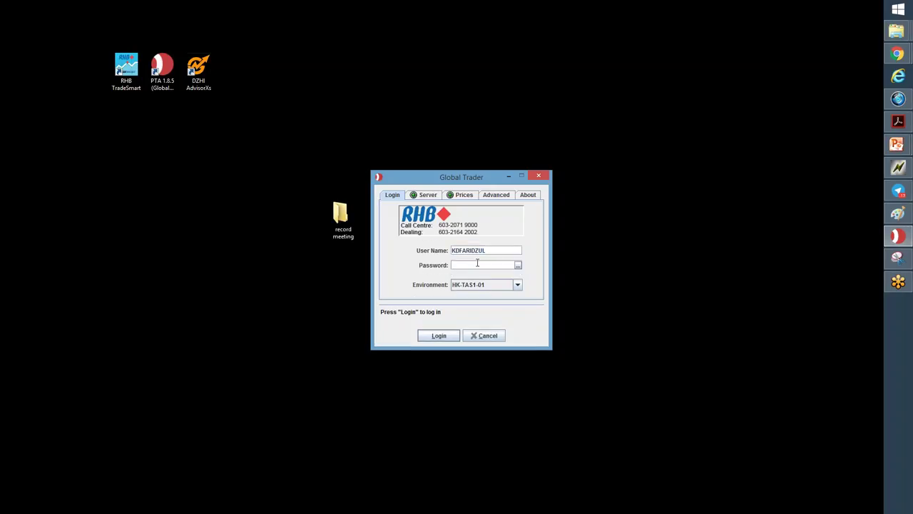
type("*********")
left_click(430, 338)
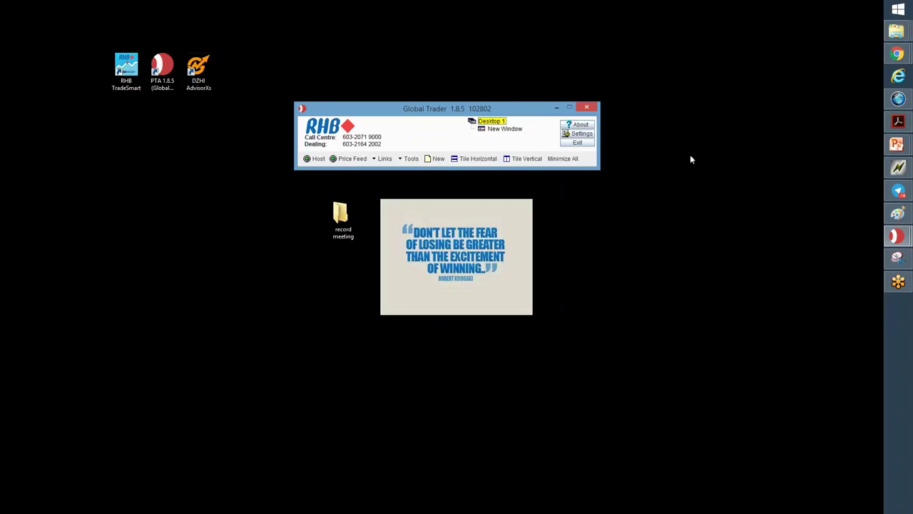
Step: Look through the General shortcut keys, Hot Quotes and Position settings, and leave the settings without changes
mouse_move(413, 106)
left_mouse_down()
mouse_move(382, 116)
mouse_move(405, 110)
left_mouse_up()
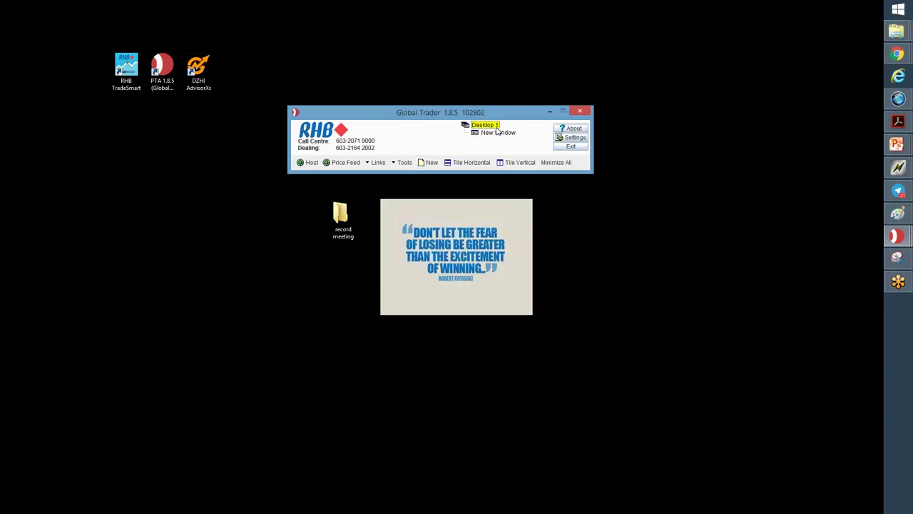
left_click(565, 140)
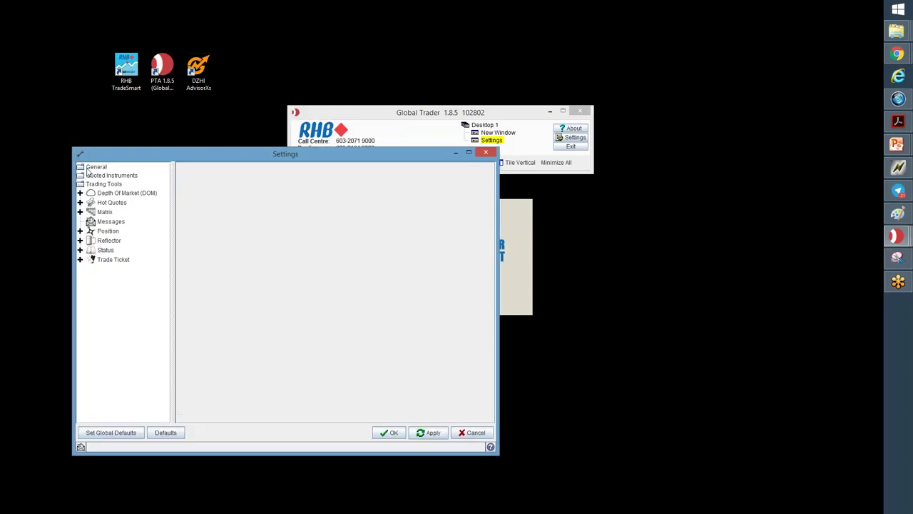
double_click(91, 167)
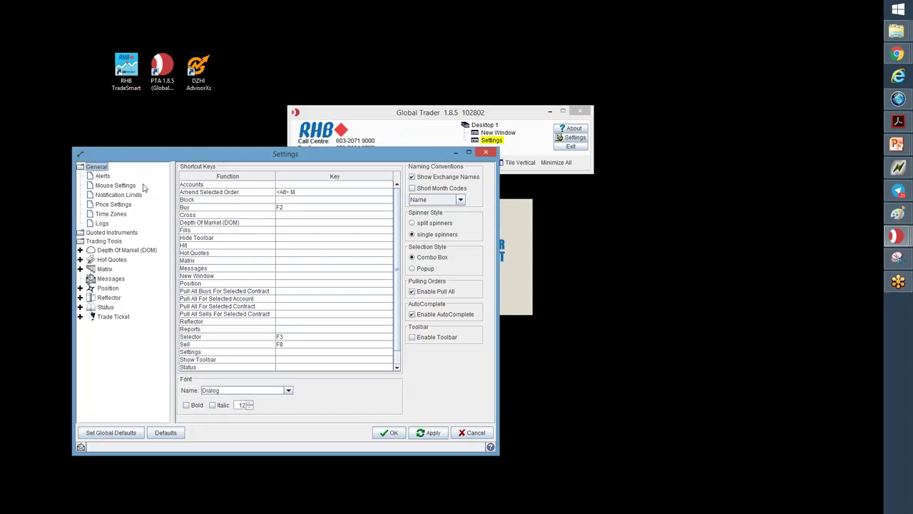
scroll(256, 296, "down", 1)
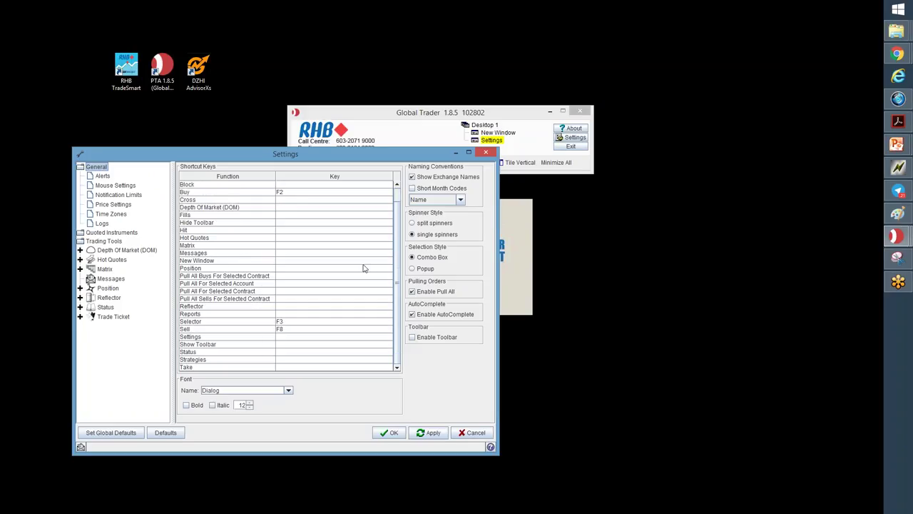
left_click(104, 261)
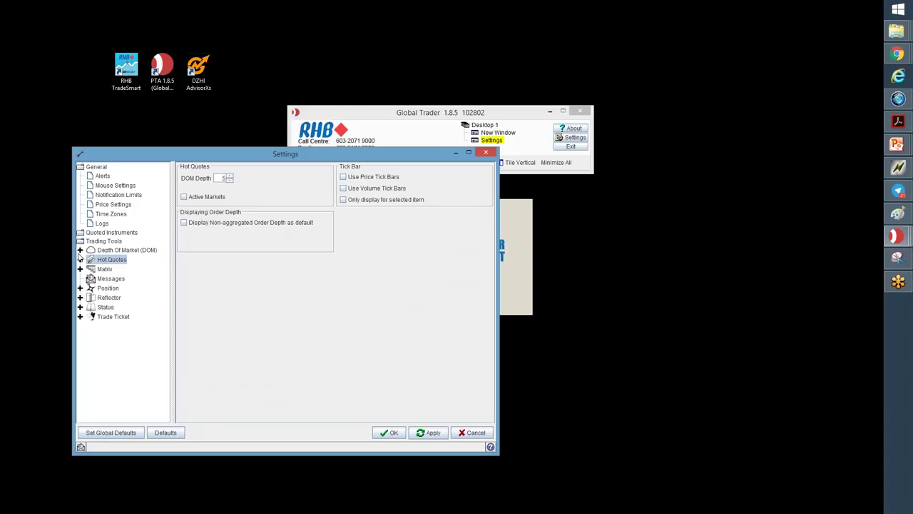
left_click(107, 288)
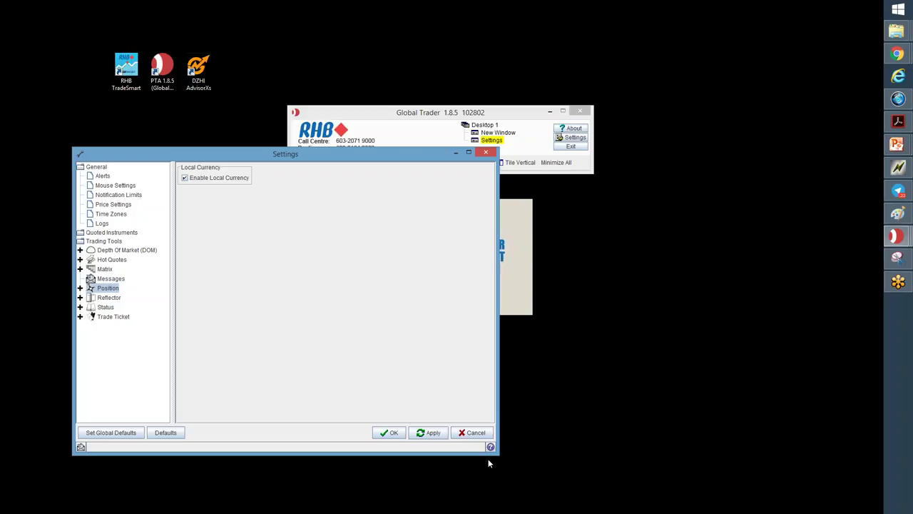
left_click(474, 433)
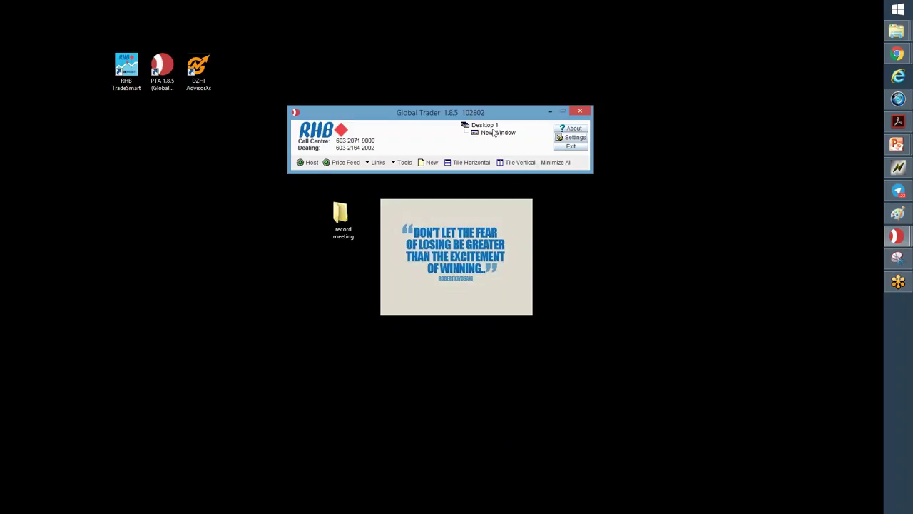
Step: Create a new trading window below the main Global Trader window and maximize it
left_click_drag(448, 113, 449, 93)
left_click(429, 143)
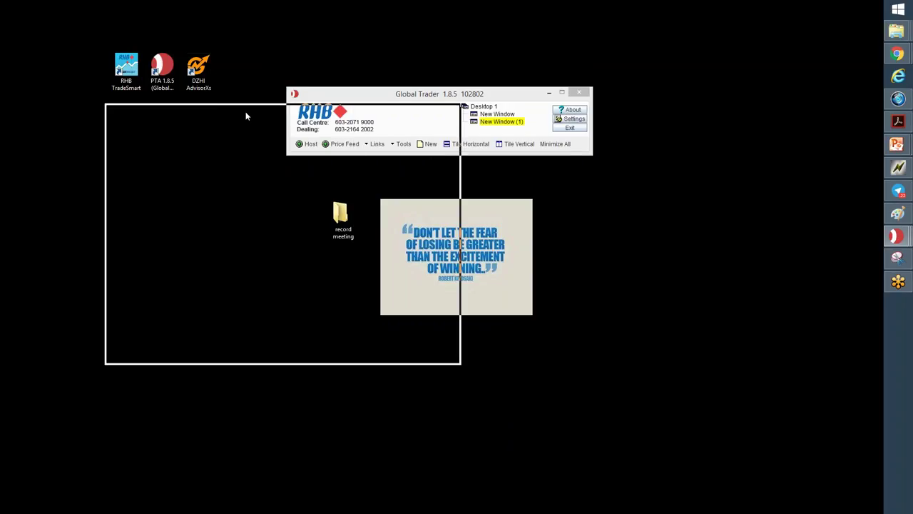
left_click(370, 174)
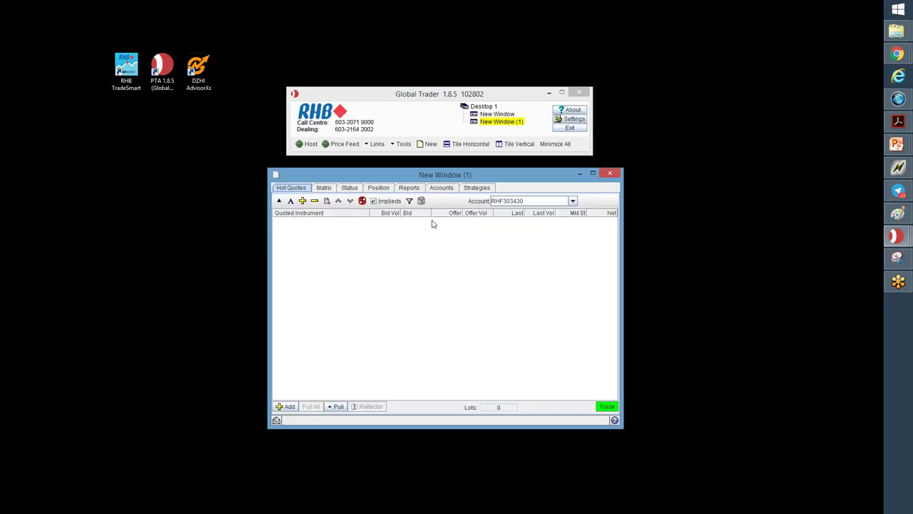
left_click(580, 173)
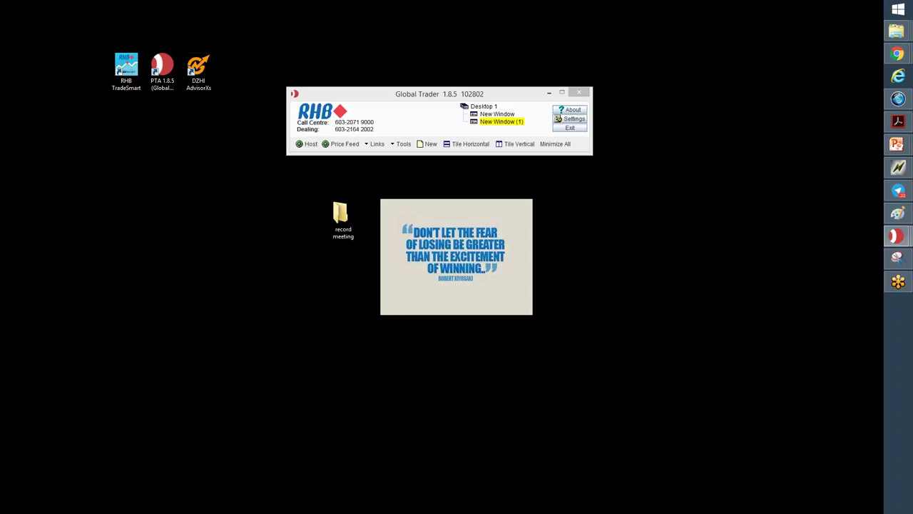
left_click(429, 180)
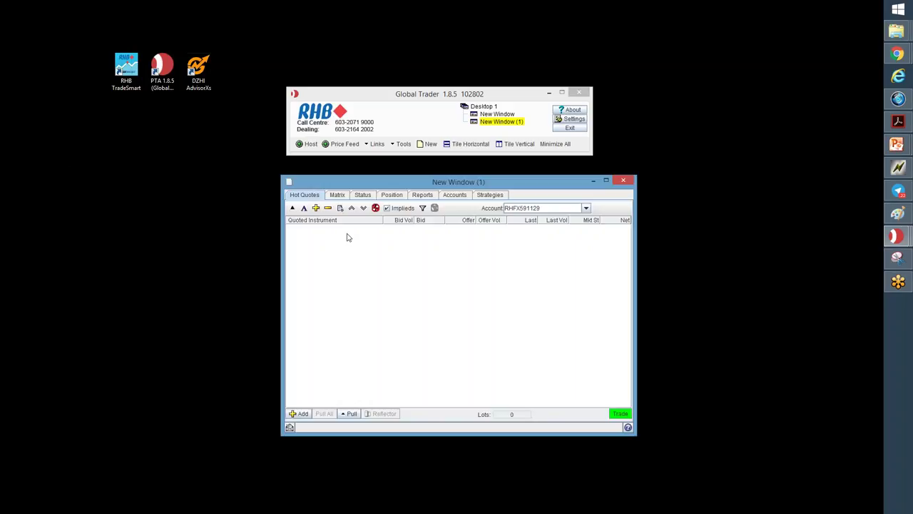
left_click(606, 181)
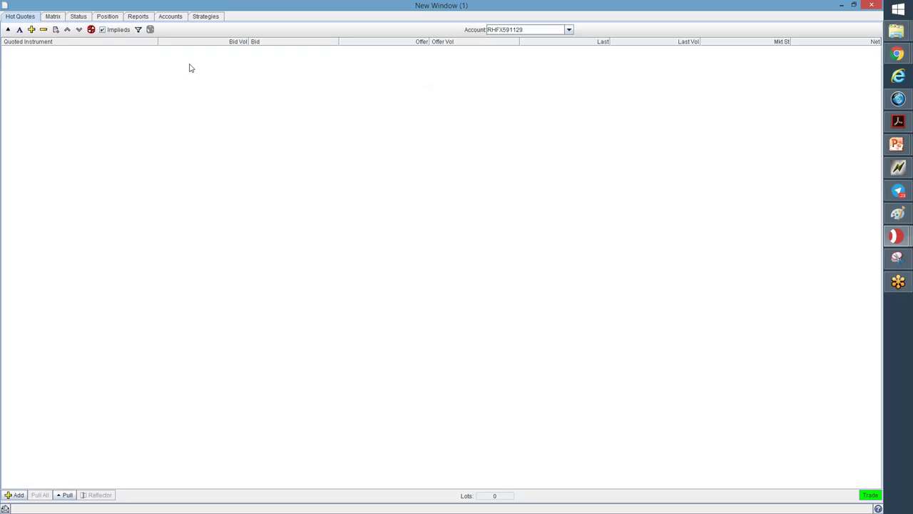
Step: Add the BMD exchange's CPO futures contract NOV16 to the Hot Quotes list
left_click(31, 30)
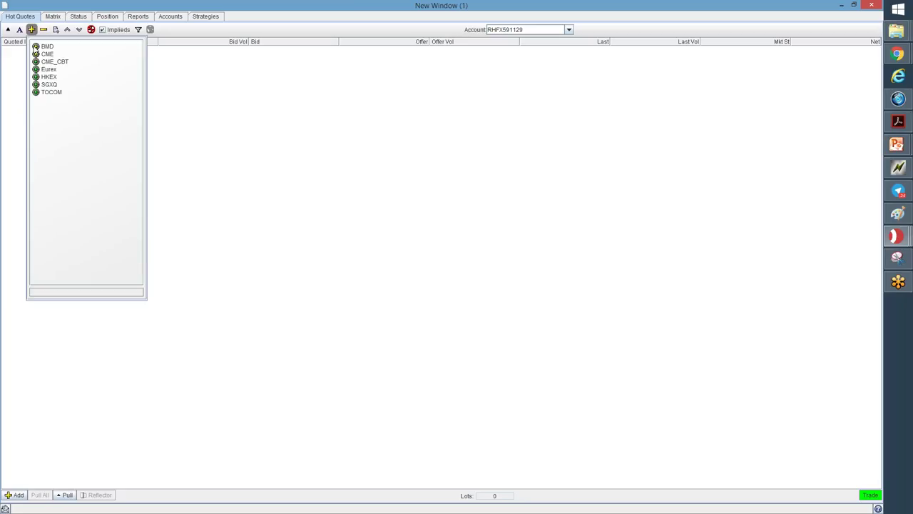
left_click(36, 47)
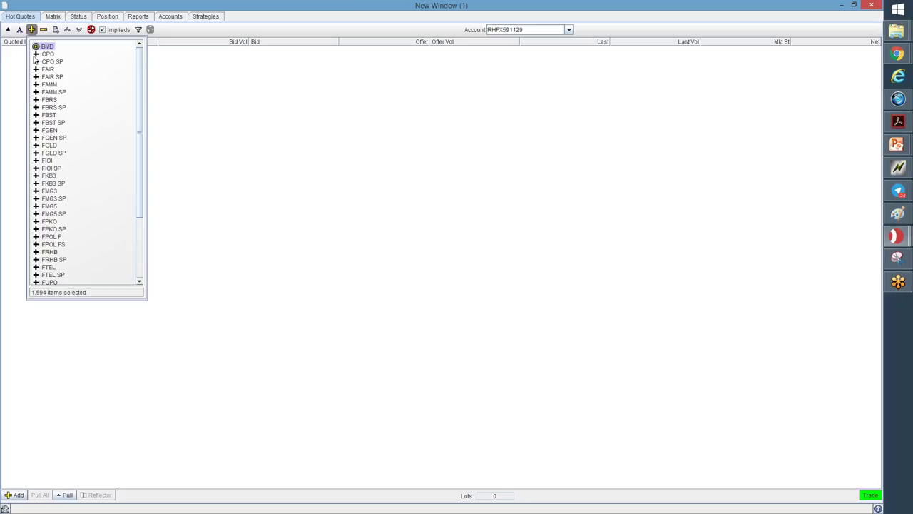
left_click(36, 55)
left_click(45, 61)
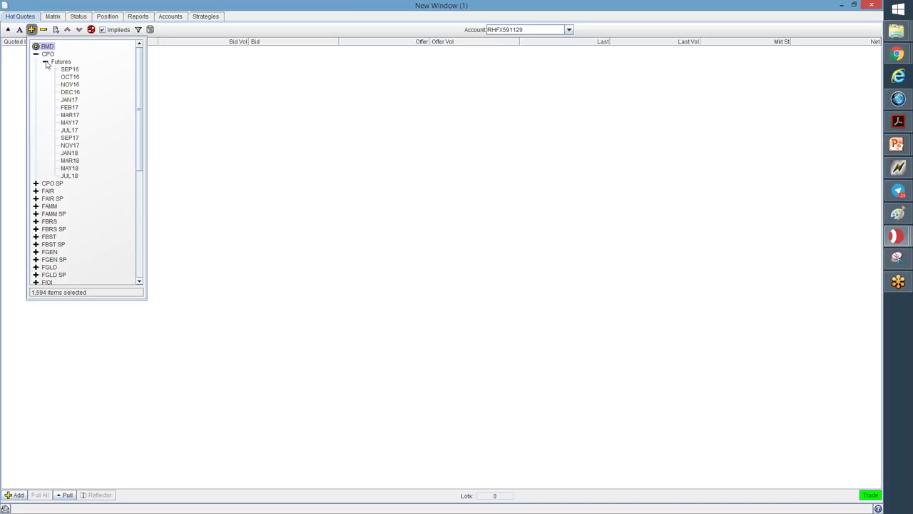
double_click(71, 85)
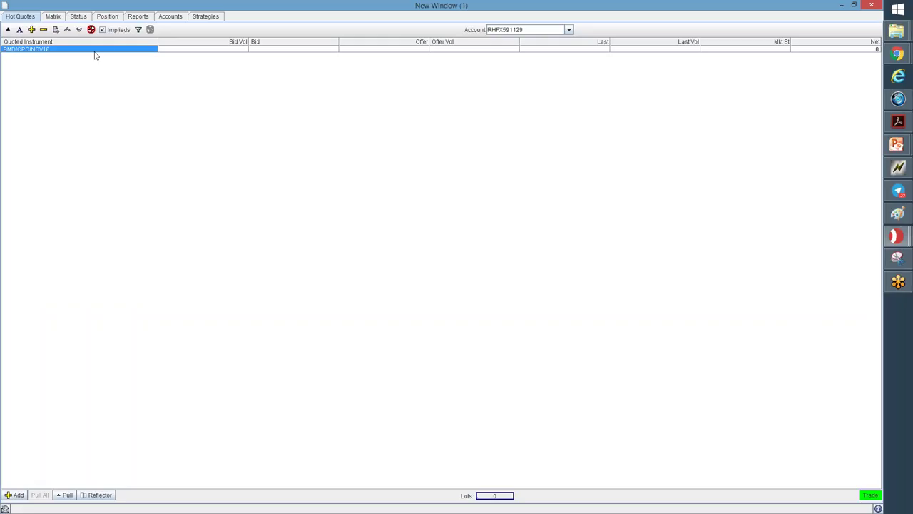
Step: Insert a block of blank rows below the BMD/CPO/NOV16 quote and move the quote two rows down
left_click(236, 50, "shift")
left_click(58, 36)
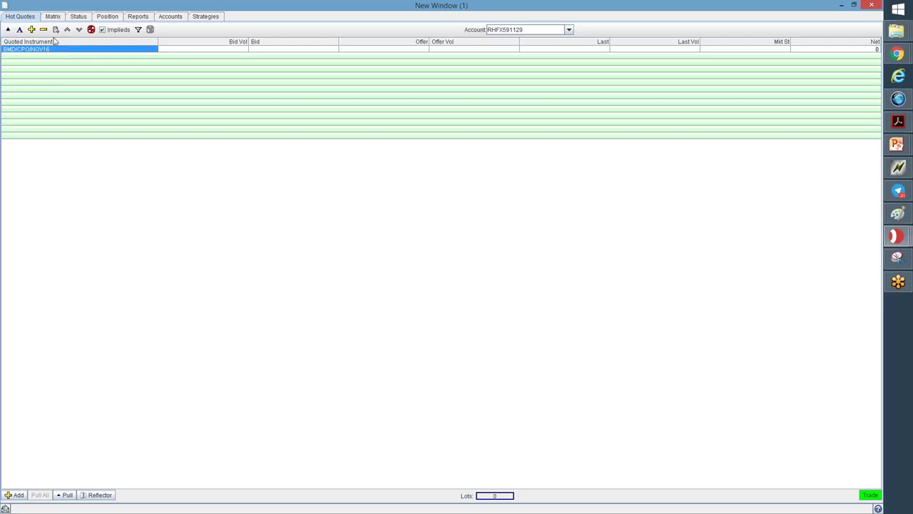
left_click(79, 31)
left_click(79, 31)
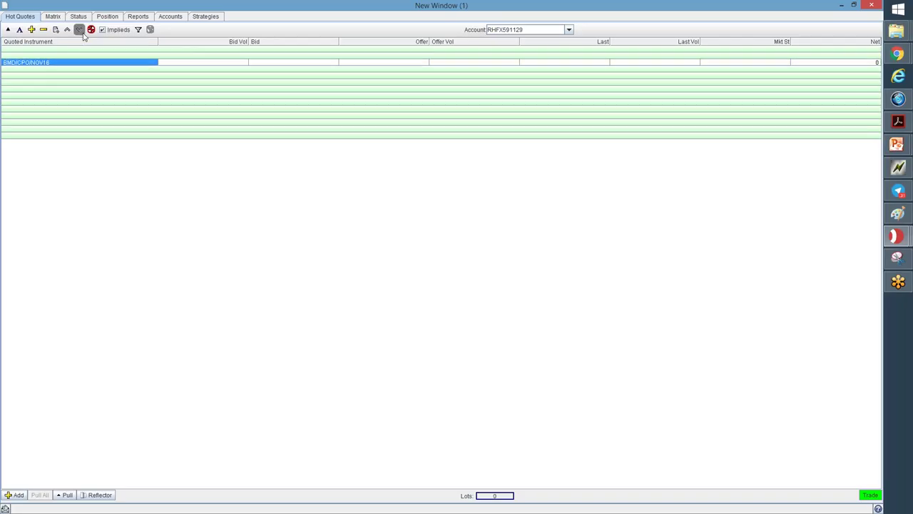
left_click(67, 30)
left_click(78, 30)
left_click(67, 30)
left_click(79, 31)
Step: Select the Low Price, High Price, Opening Price, Total Traded Volume and Change (Last - YDSP) columns for the Hot Quotes table
right_click(396, 43)
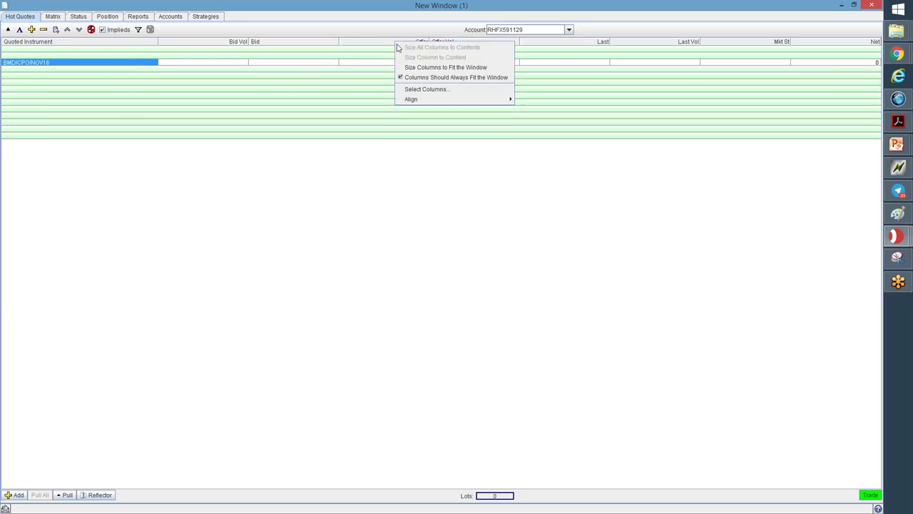
left_click(396, 212)
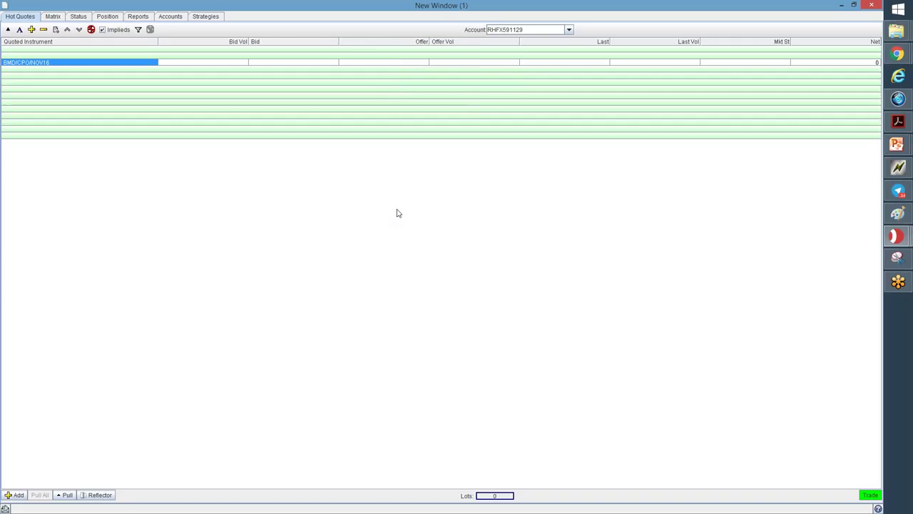
right_click(387, 42)
right_click(365, 41)
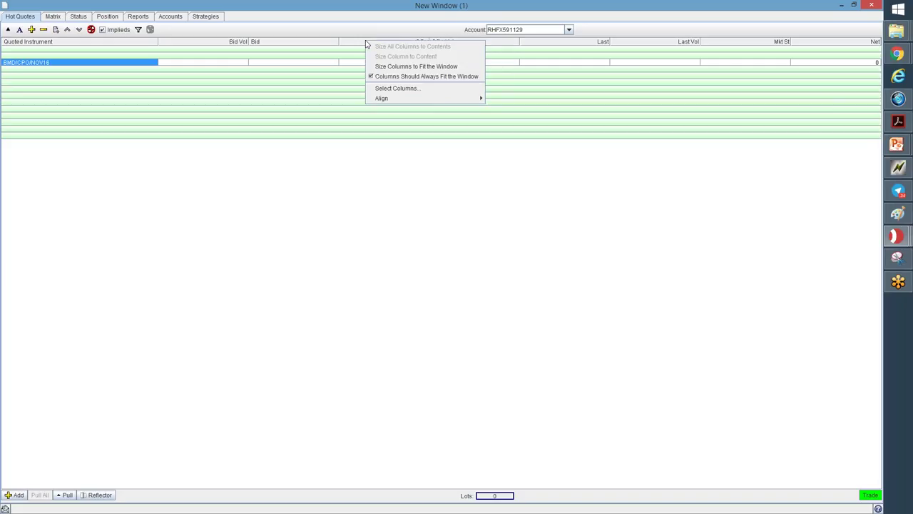
left_click(391, 89)
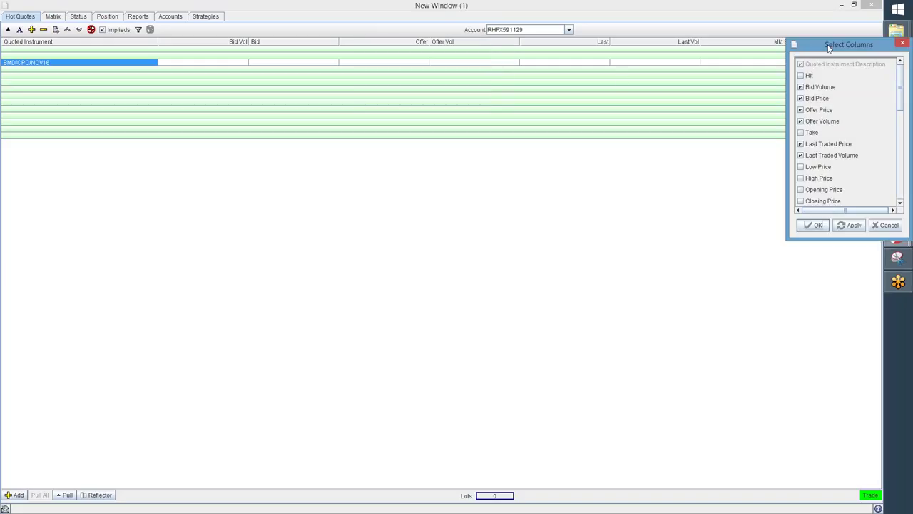
left_click_drag(829, 47, 515, 150)
mouse_move(588, 179)
left_mouse_down()
mouse_move(596, 300)
mouse_move(583, 164)
left_mouse_up()
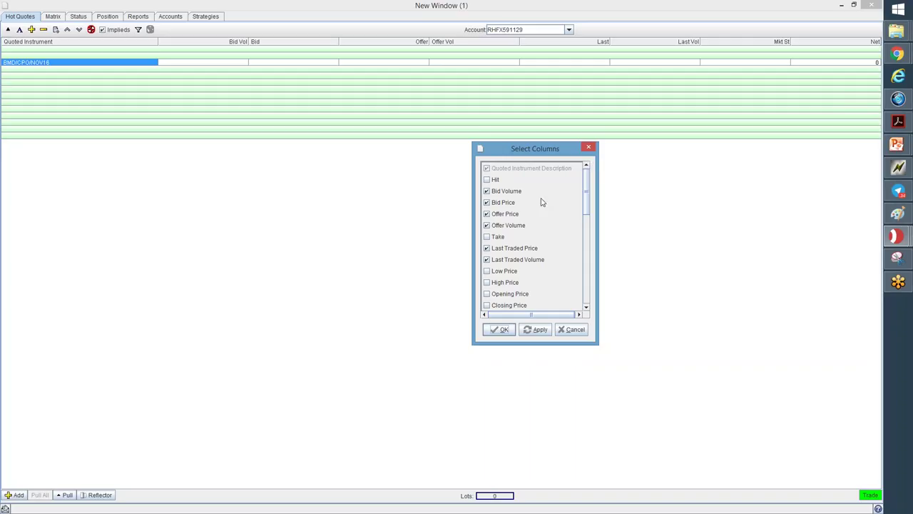
left_click_drag(587, 188, 586, 212)
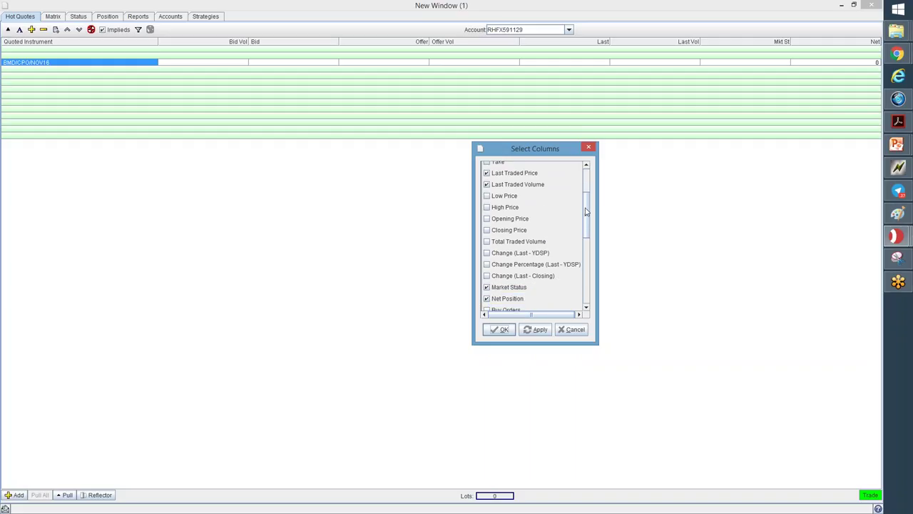
left_click_drag(586, 211, 586, 214)
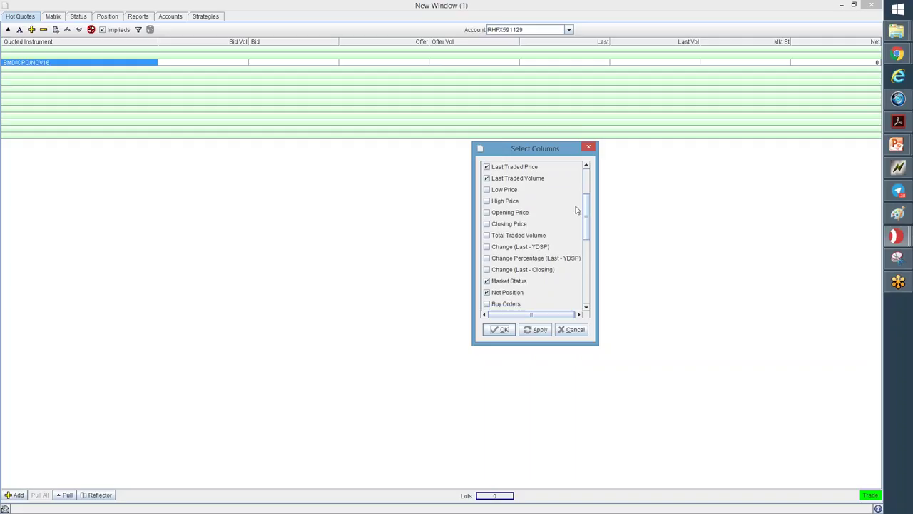
left_click(487, 189)
left_click(486, 201)
left_click(487, 213)
left_click(487, 235)
left_click(486, 247)
Step: Deselect the Net Position column, select Yesterday's Daily Settlement Price, and apply the Hot Quotes column selection
left_click_drag(589, 217, 589, 234)
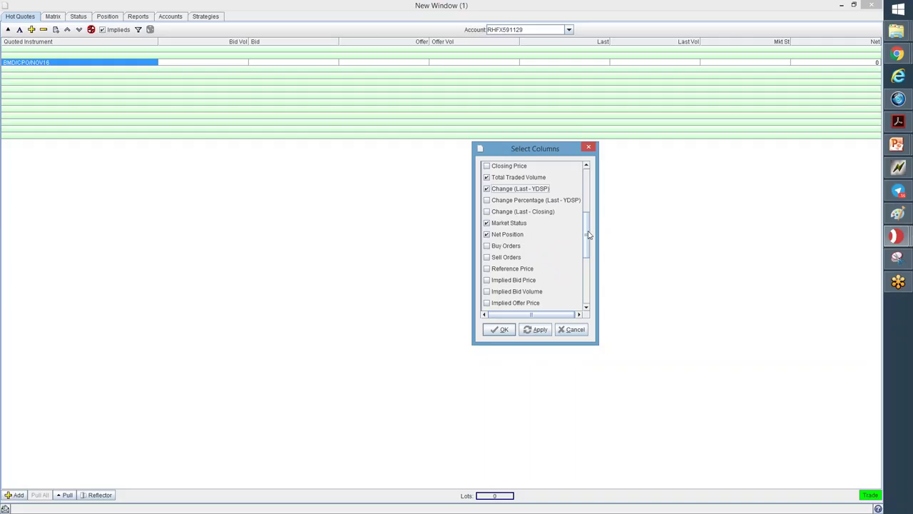
left_click_drag(590, 234, 589, 243)
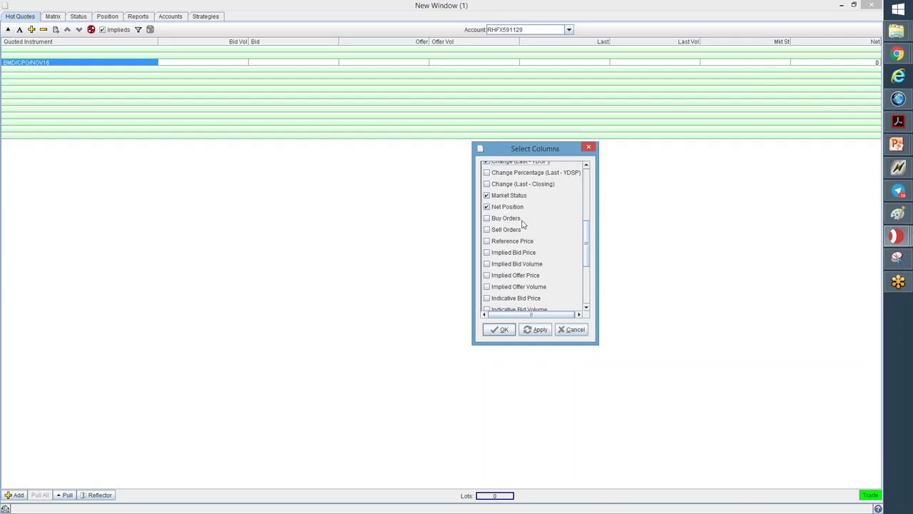
left_click(486, 207)
left_click(487, 207)
left_click_drag(588, 236, 586, 288)
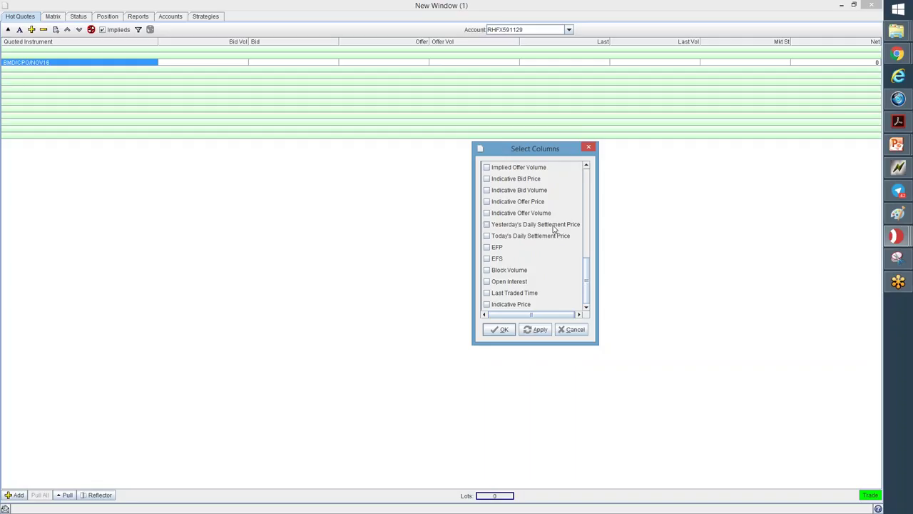
left_click(487, 224)
left_click(528, 334)
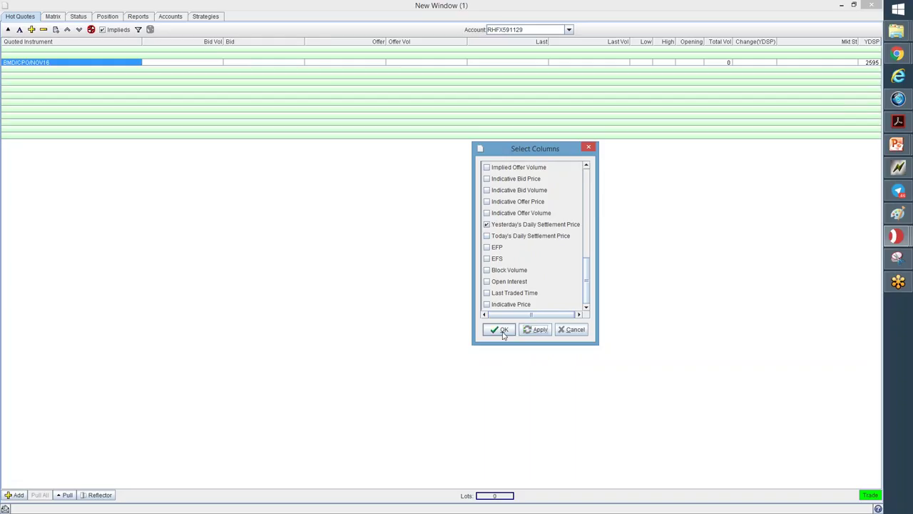
left_click(500, 329)
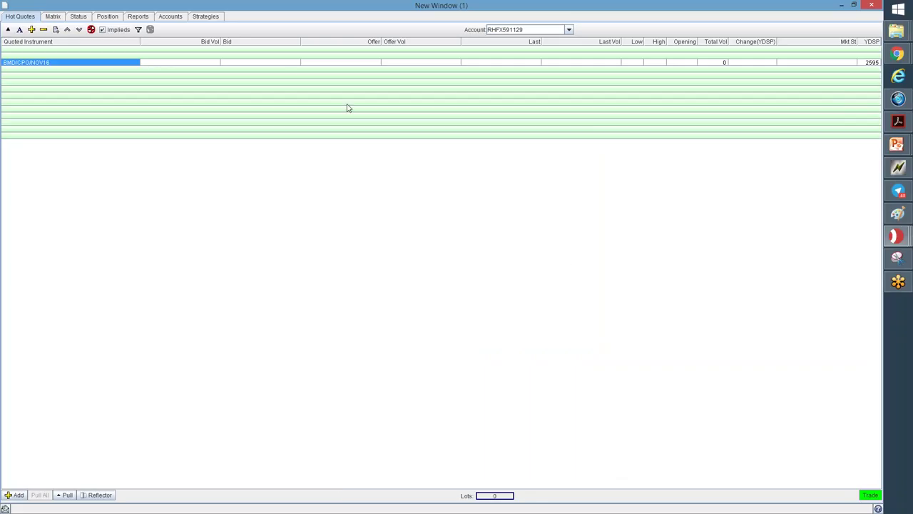
Step: Fit the Hot Quotes columns to the window, narrow Bid, Offer Vol and Last Vol, and widen Change(YDSP)
right_click(288, 44)
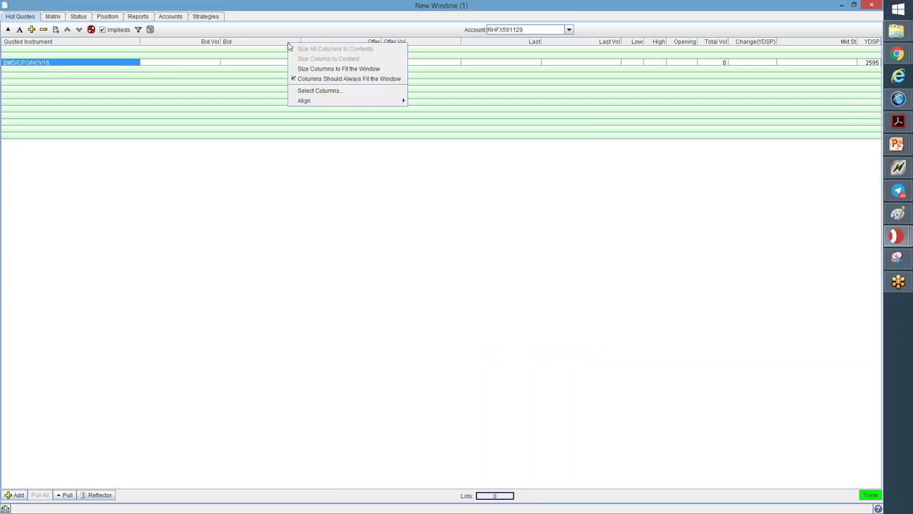
left_click(324, 69)
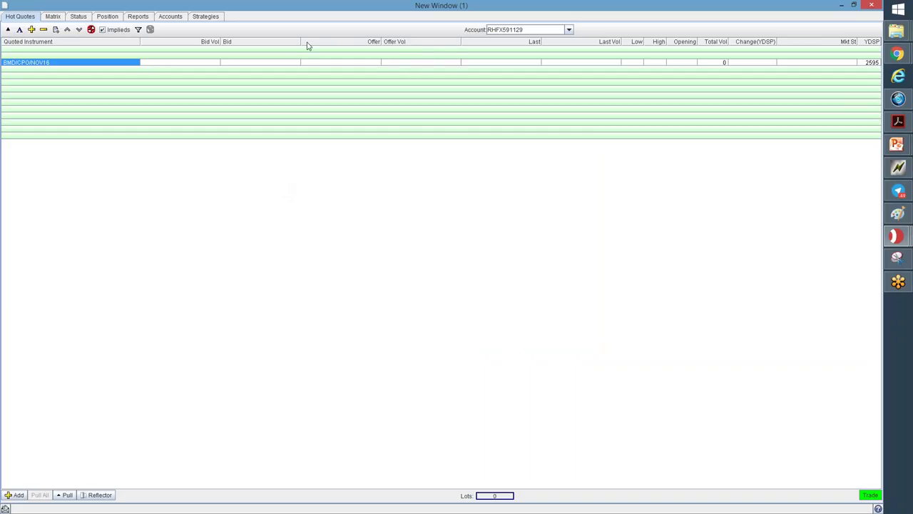
left_click_drag(300, 42, 275, 52)
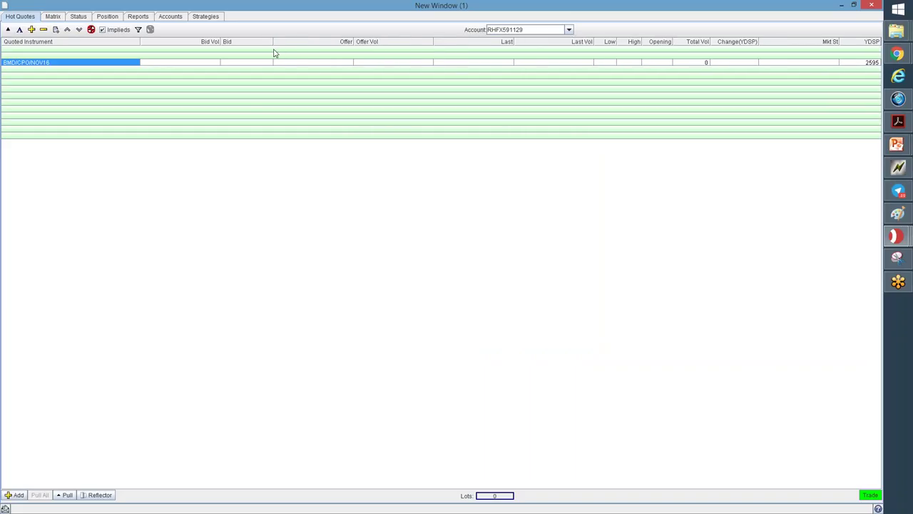
left_click_drag(434, 41, 415, 43)
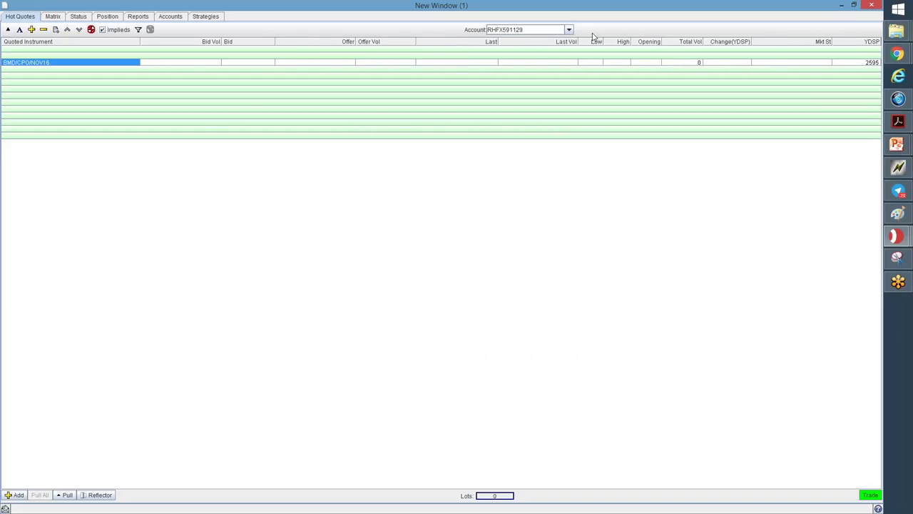
left_click_drag(576, 41, 557, 46)
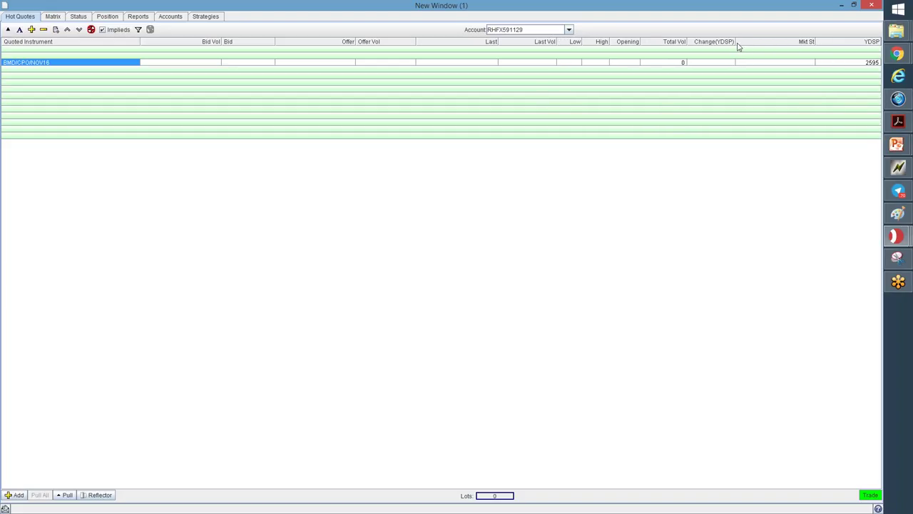
left_click_drag(735, 41, 746, 41)
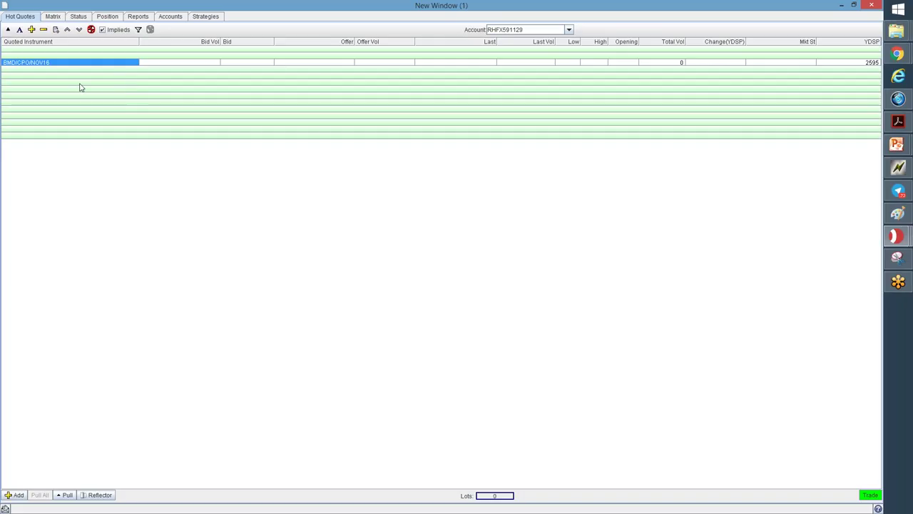
Step: Replace the default font of the Hot Quotes table with bold Dialog in a size larger than 12
left_click(20, 30)
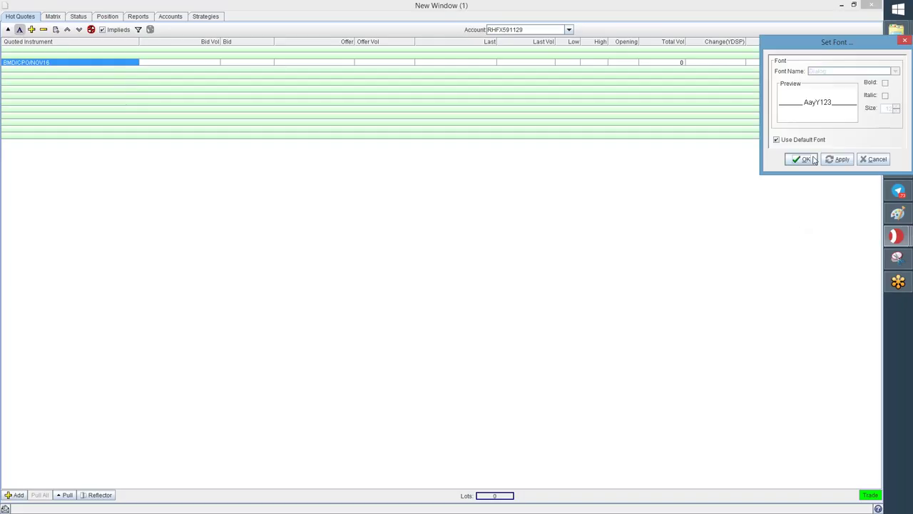
left_click(791, 141)
left_click(885, 85)
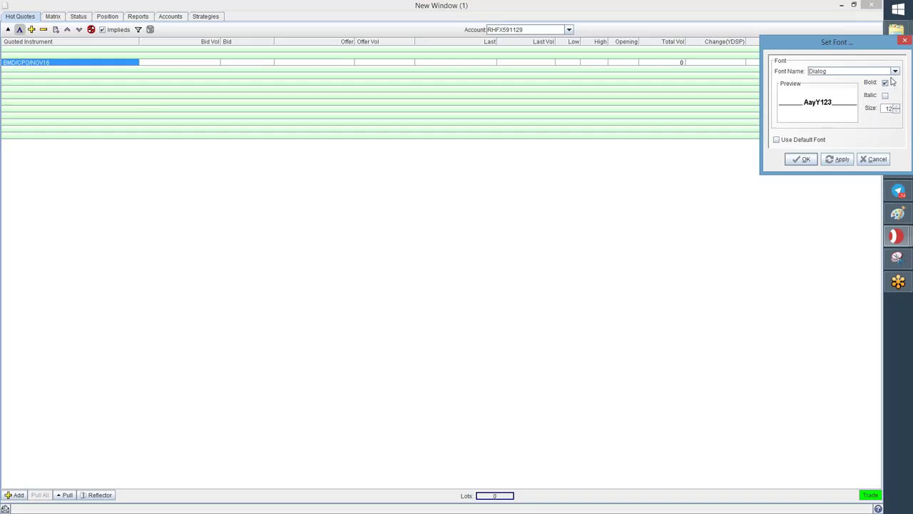
left_click(898, 105)
left_click(898, 106)
left_click(839, 159)
left_click(803, 161)
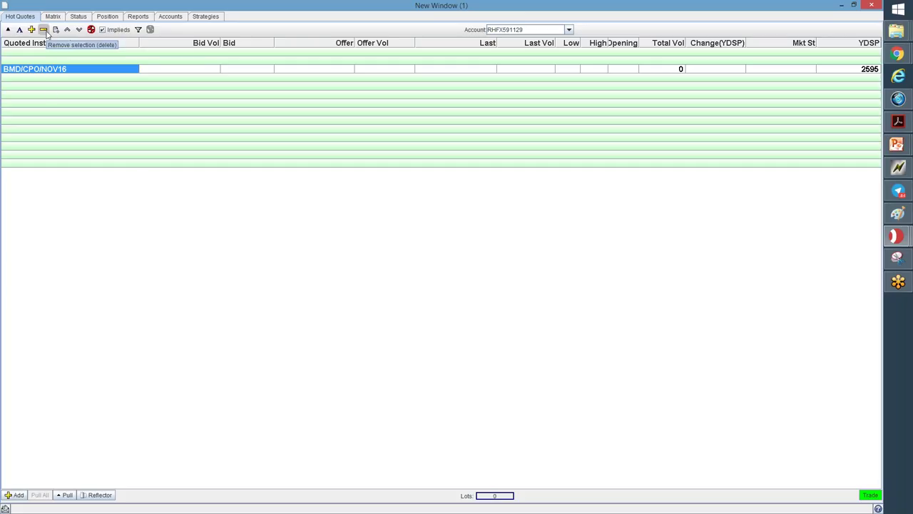
Step: Add the BMD CPO futures contract DEC16 to Hot Quotes and move it up to two blank rows below NOV16
left_click(16, 498)
double_click(44, 273)
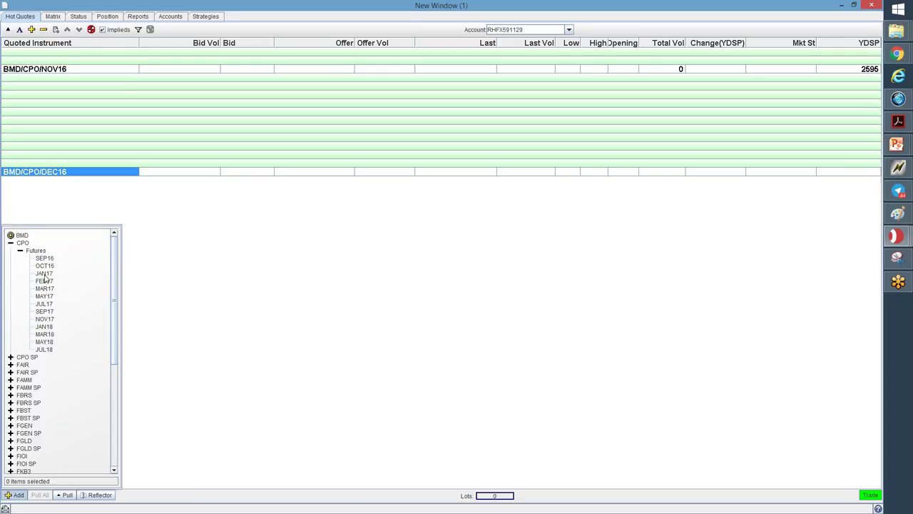
left_click(67, 29)
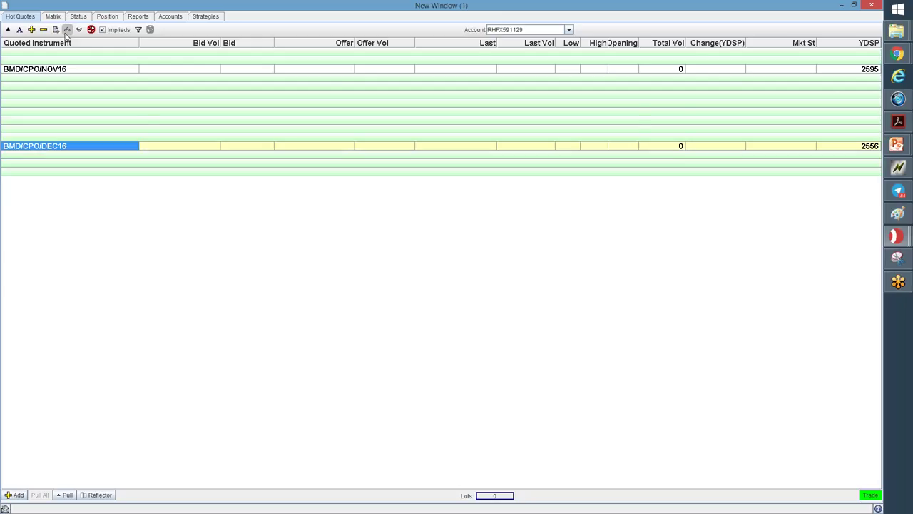
left_click(67, 29)
left_click(67, 30)
left_click(67, 29)
left_click(67, 29)
left_click(68, 29)
left_click(67, 29)
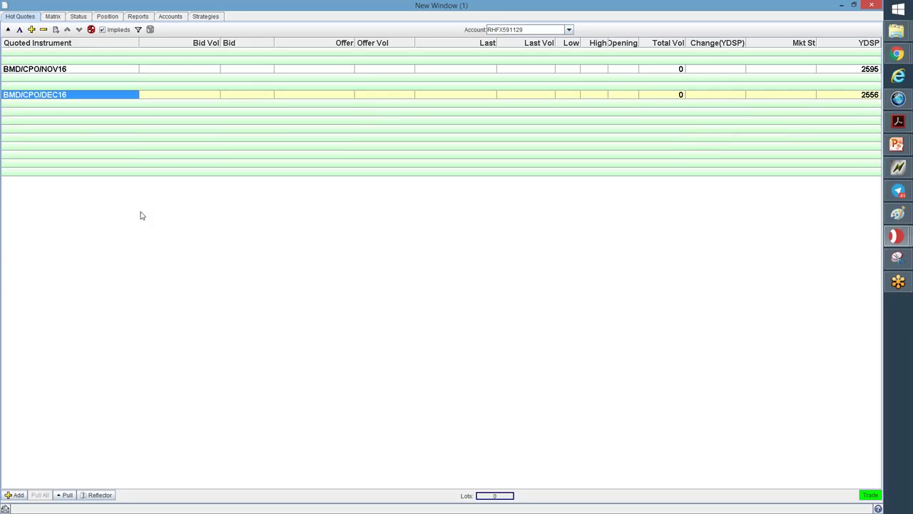
Step: Remove the BMD/CPO/NOV16 quote from the Hot Quotes list
left_click(54, 70)
left_click(43, 30)
left_click(44, 29)
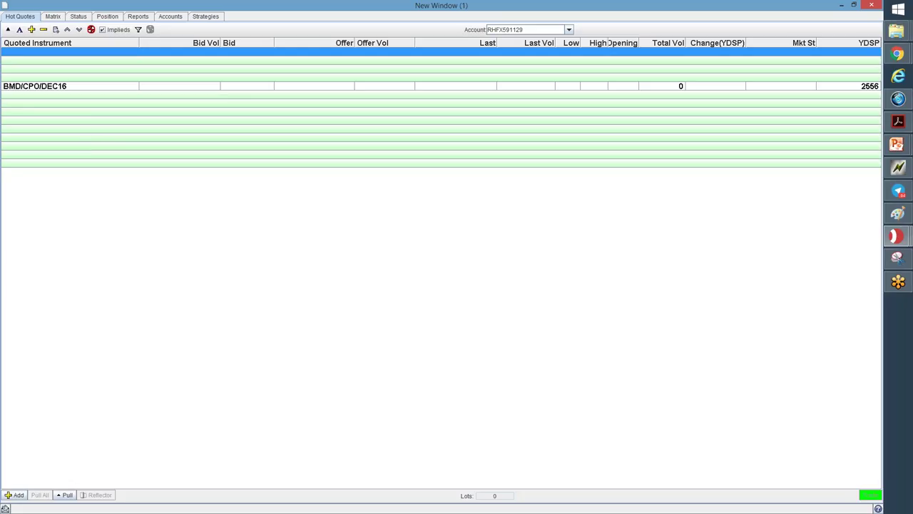
Step: Move the BMD/CPO/DEC16 quote two rows up in the Hot Quotes list
left_click(54, 86)
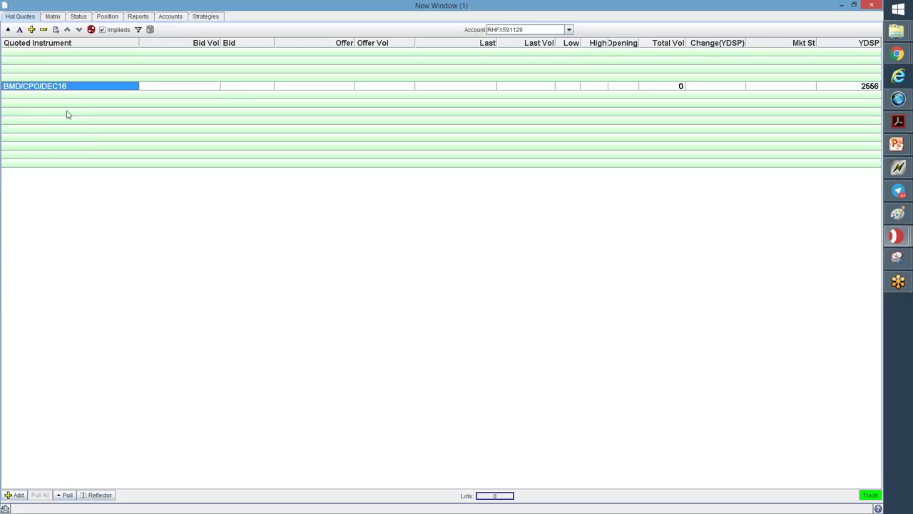
left_click(61, 138)
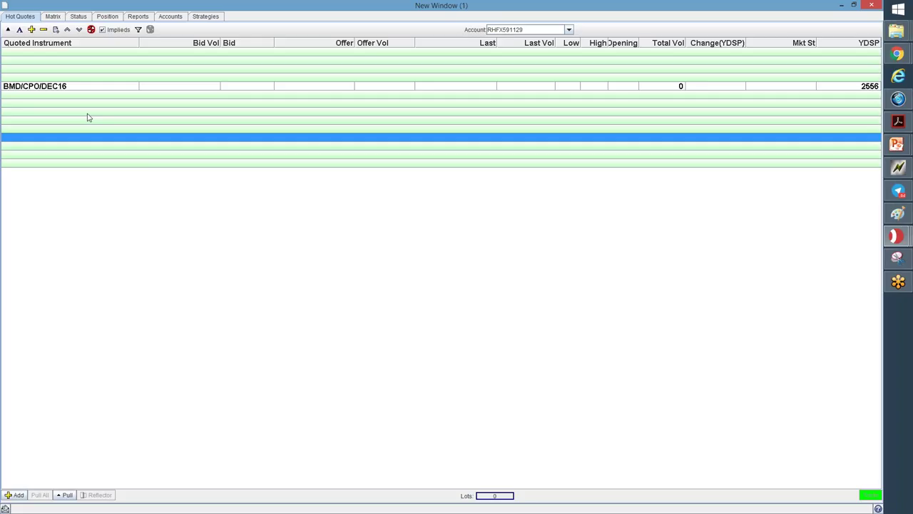
left_click(73, 62)
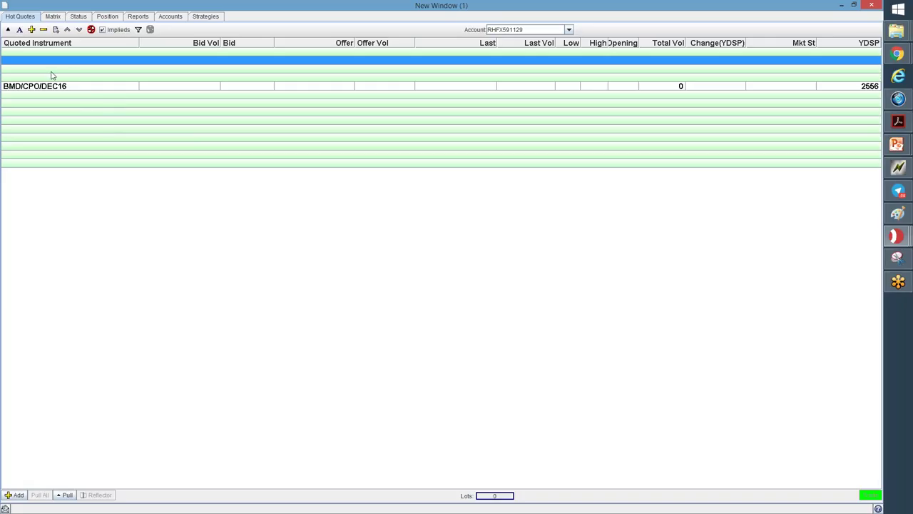
left_click(62, 89)
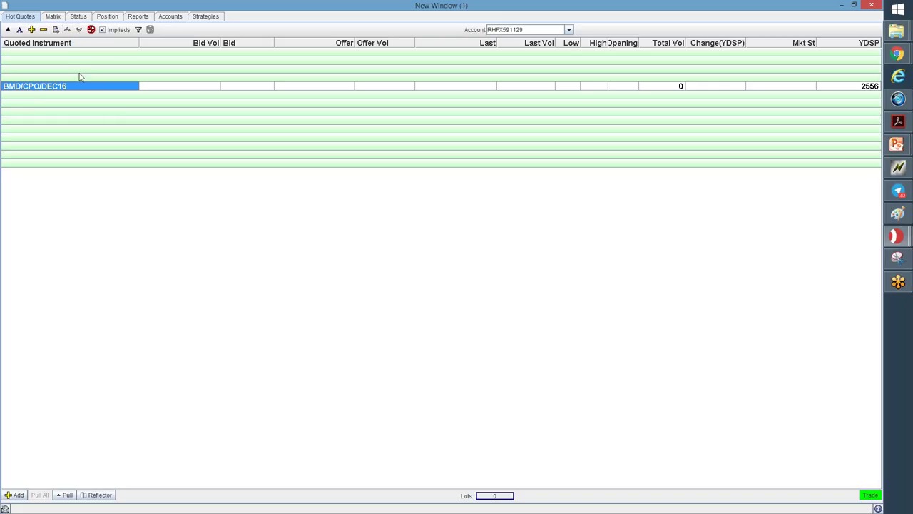
left_click(68, 30)
left_click(68, 30)
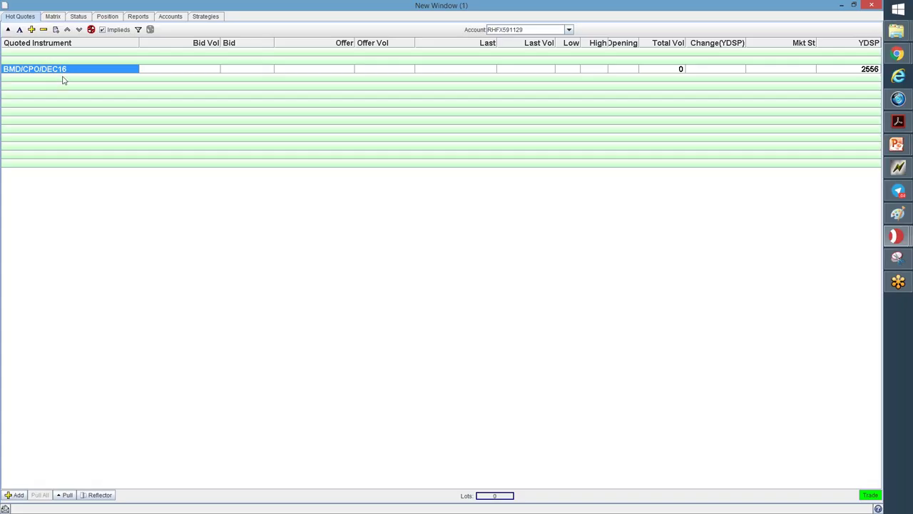
Step: Add the CME_CBT SOYAOIL futures contract OCT16 to the Hot Quotes list
left_click(15, 493)
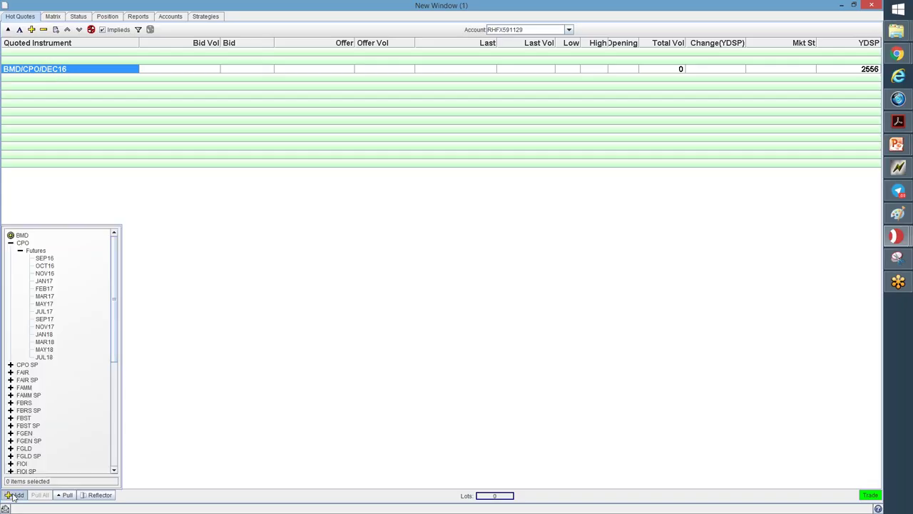
double_click(16, 235)
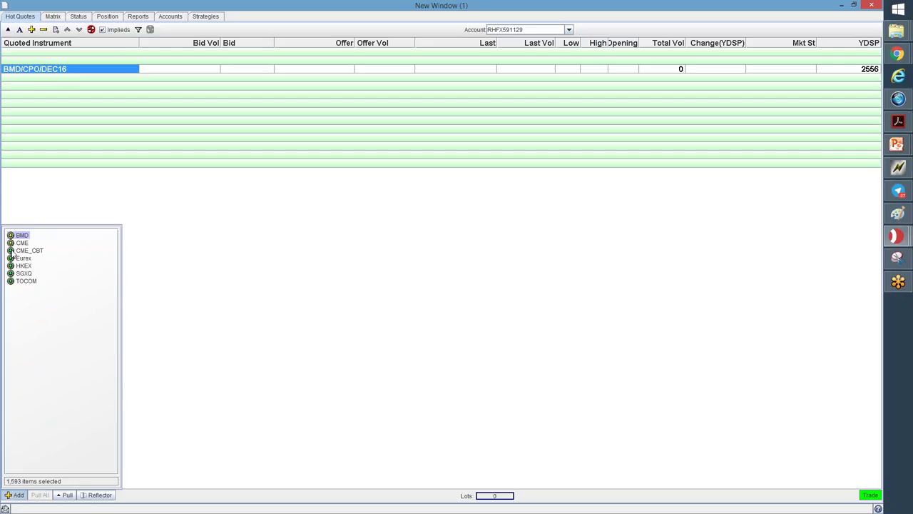
double_click(13, 253)
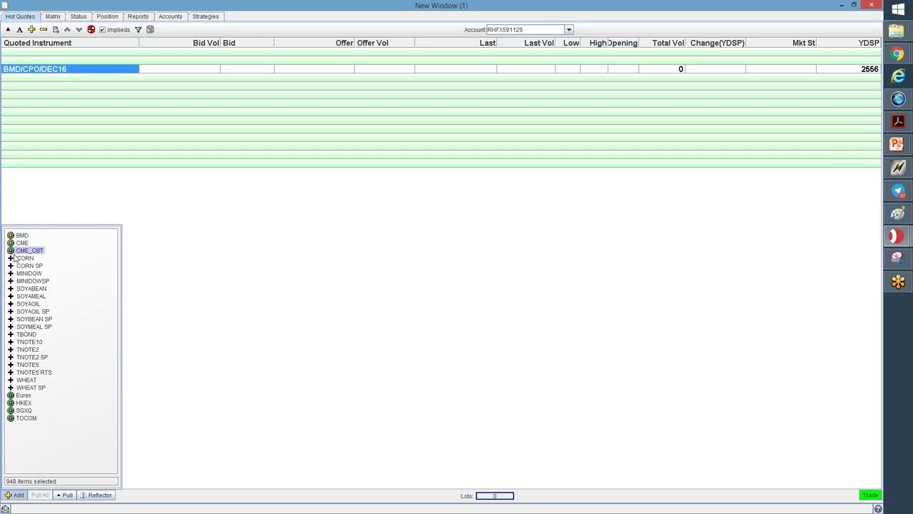
double_click(20, 305)
left_click(23, 312)
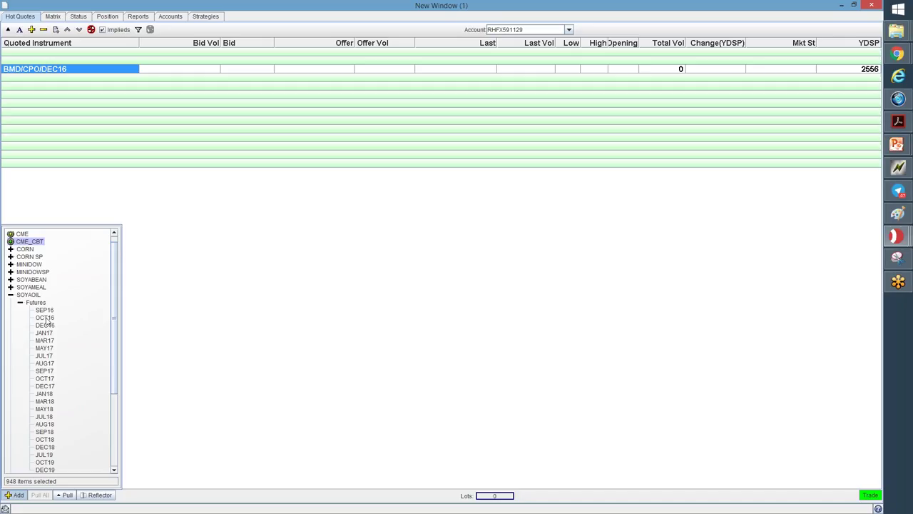
double_click(46, 322)
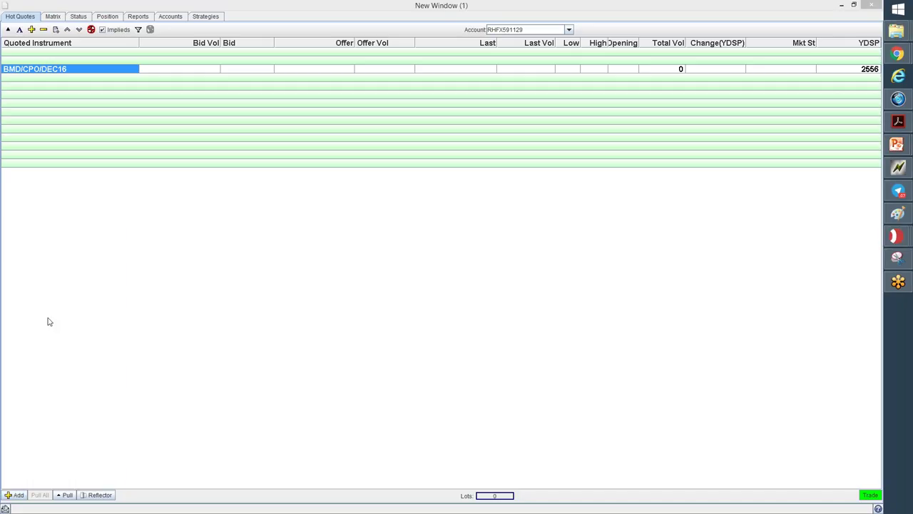
left_click(898, 236)
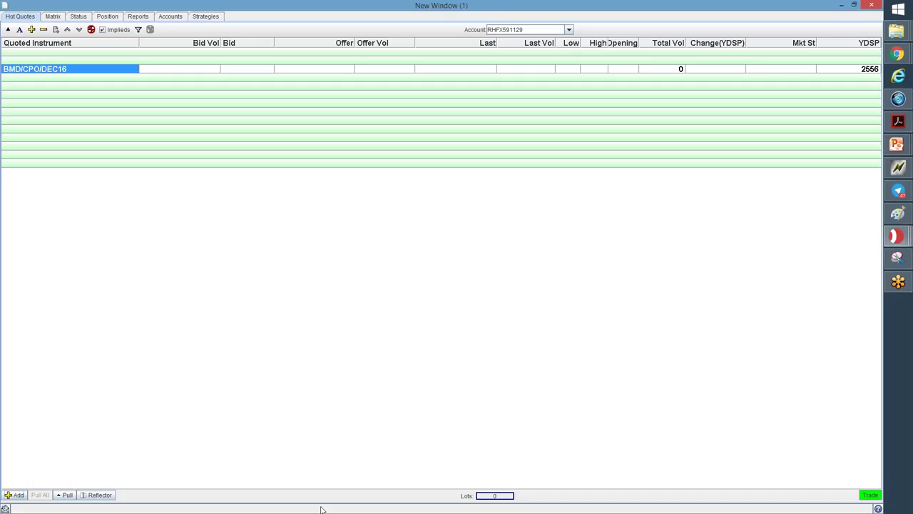
left_click(20, 494)
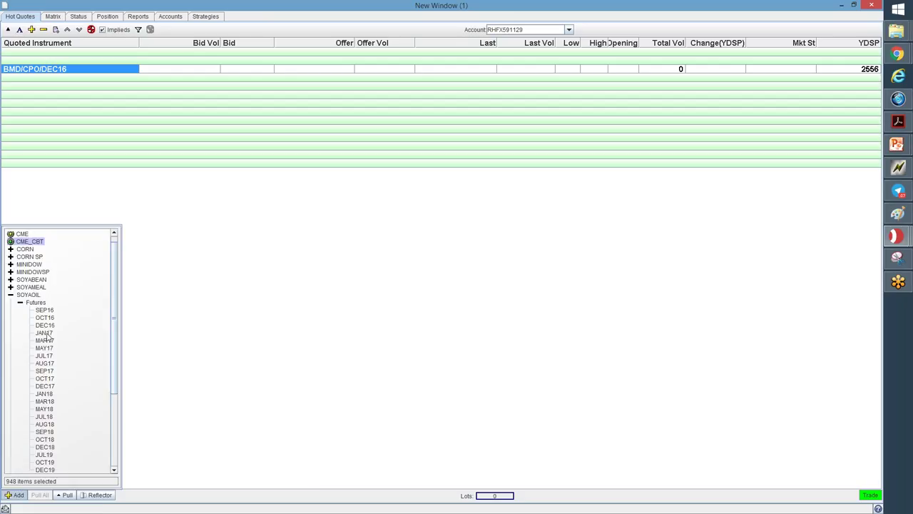
double_click(45, 318)
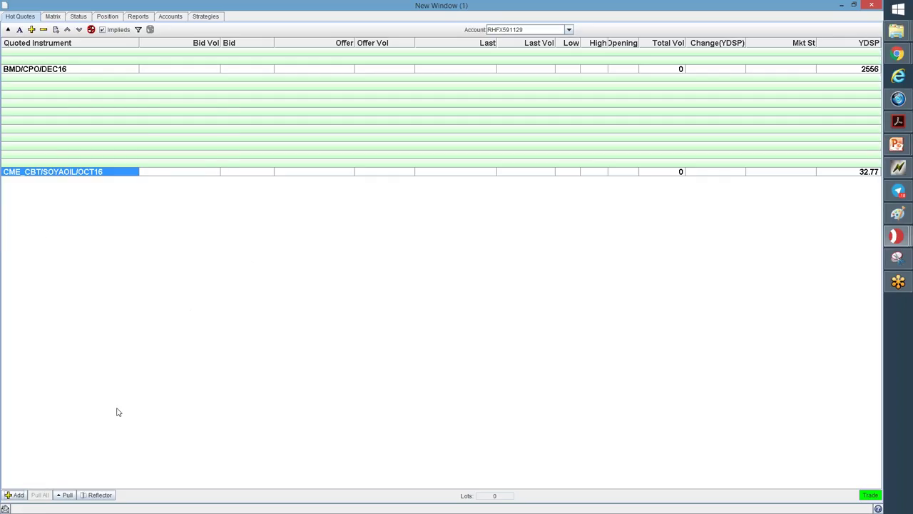
Step: Add the CME COMEX COPP futures contract DEC16 to the Hot Quotes list
left_click(15, 495)
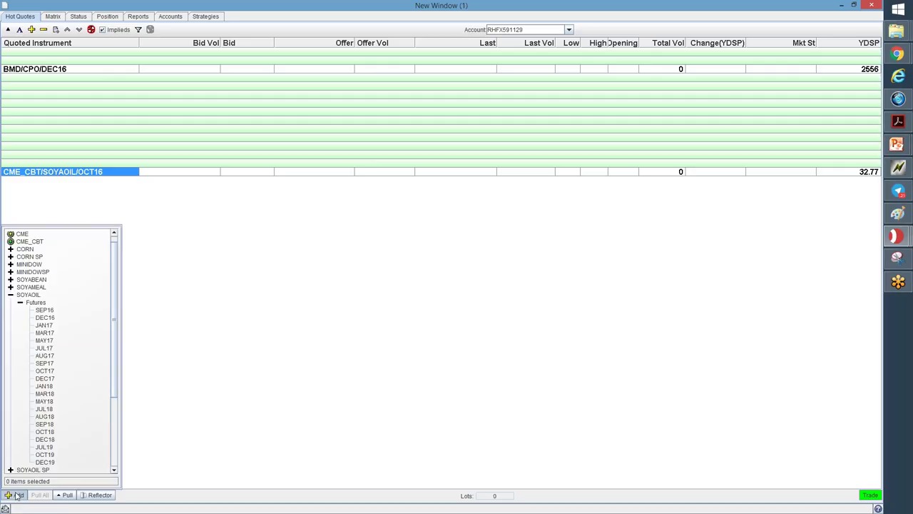
left_click(11, 296)
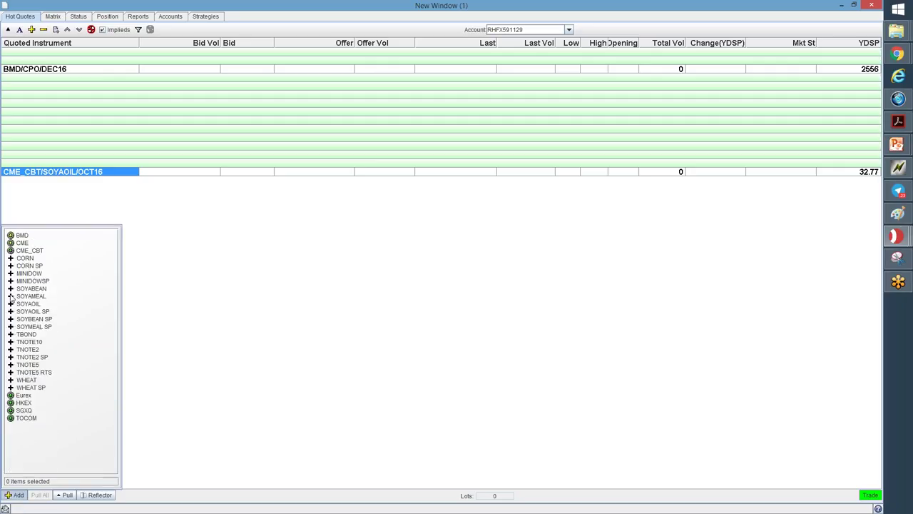
left_click(14, 252)
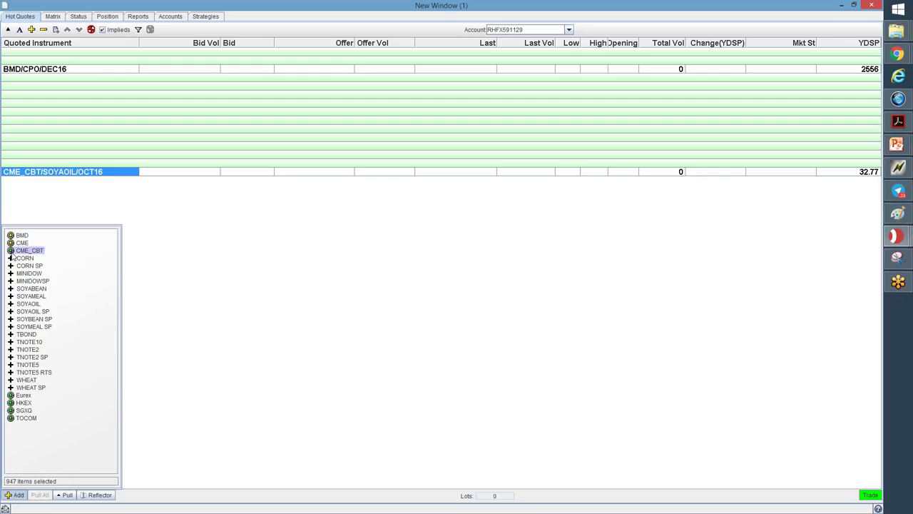
left_click(11, 251)
left_click(11, 242)
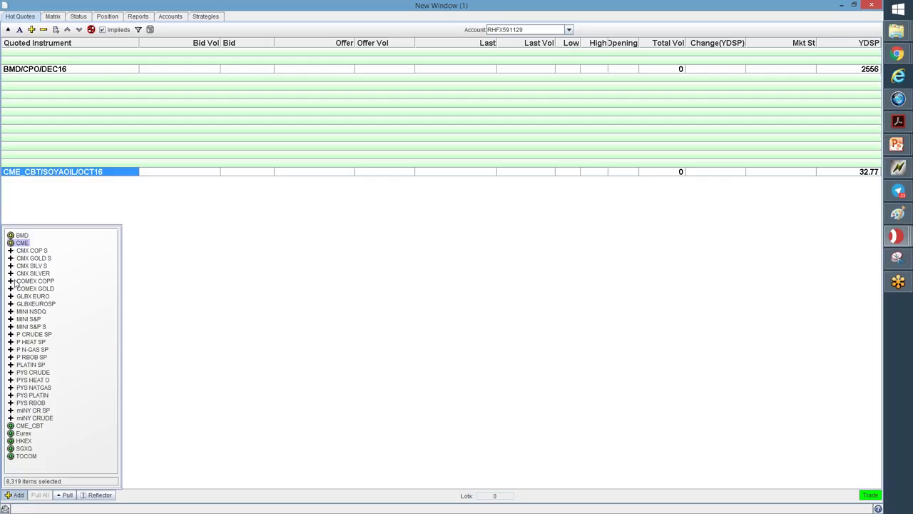
left_click(11, 281)
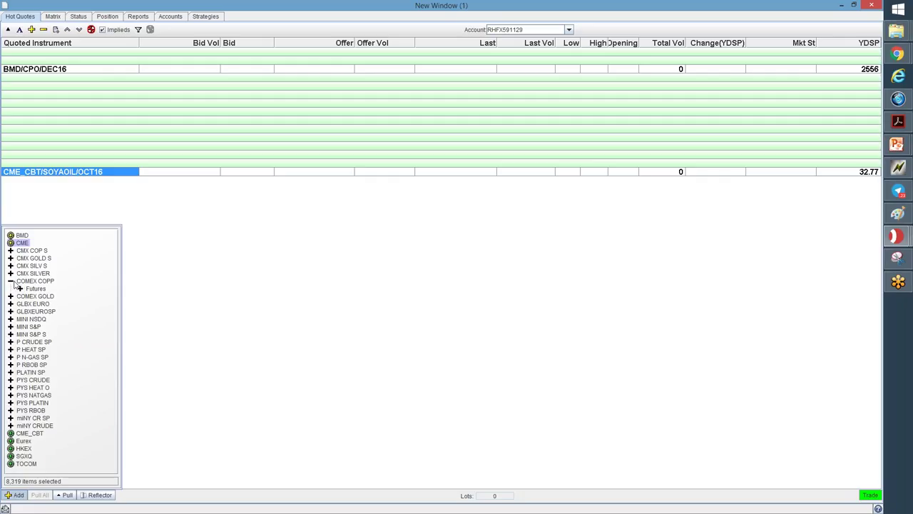
left_click(20, 288)
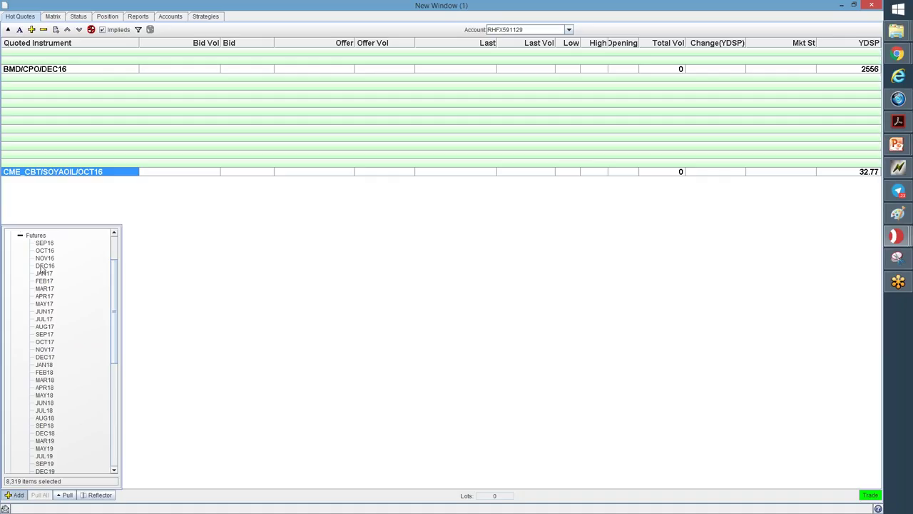
double_click(43, 266)
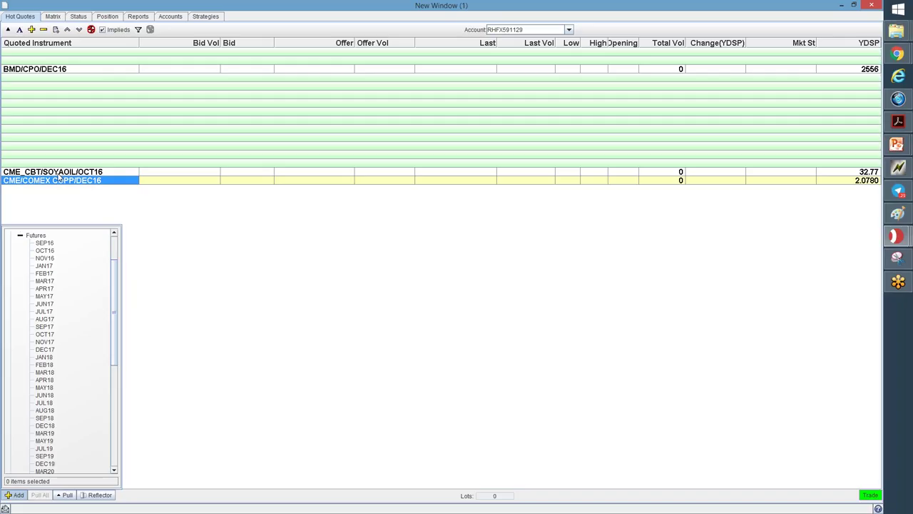
Step: Move the CME_CBT/SOYAOIL/OCT16 quote two rows up and the CME/COMEX COPP/DEC16 quote one row up
left_click(59, 173)
left_click(67, 29)
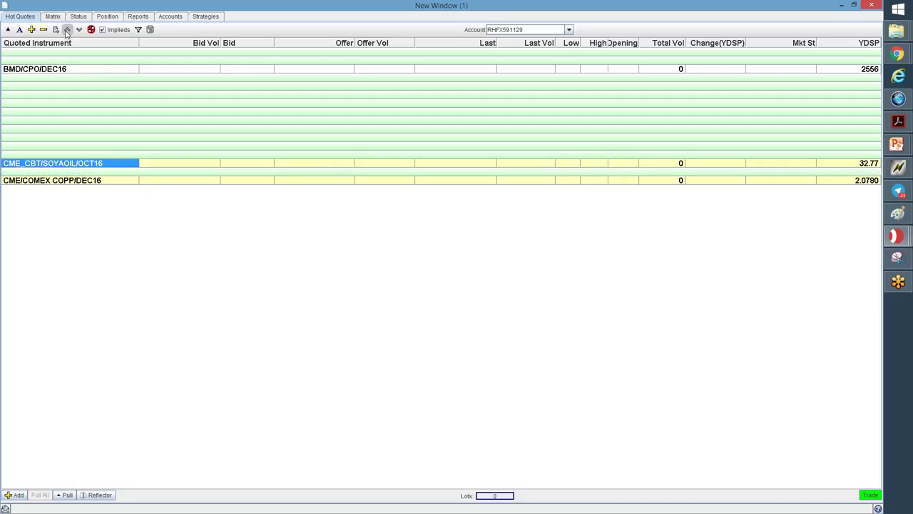
left_click(67, 30)
left_click(76, 181)
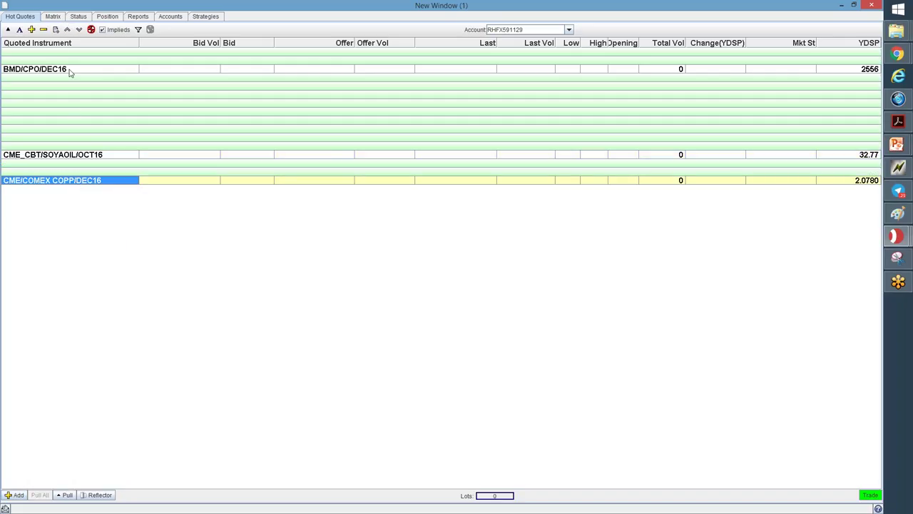
left_click(66, 30)
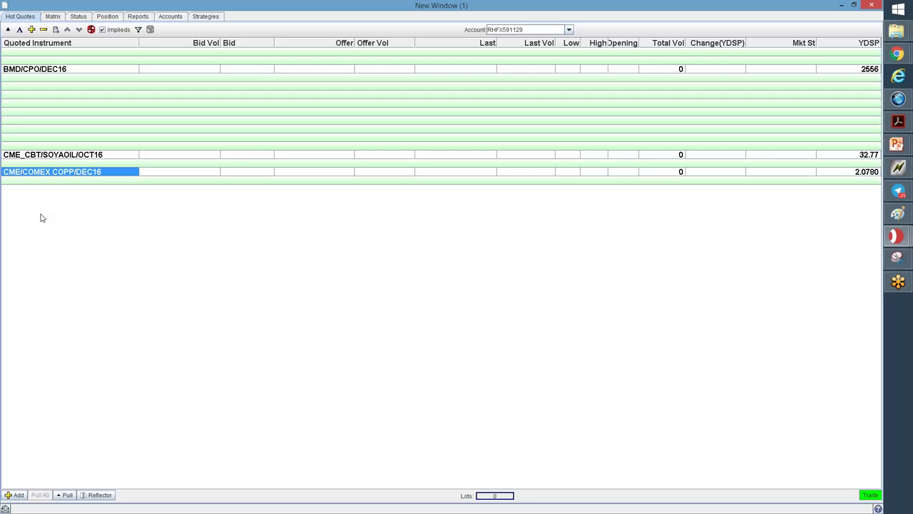
Step: Add the CME PYS CRUDE futures contract OCT16 to the Hot Quotes list
left_click(16, 495)
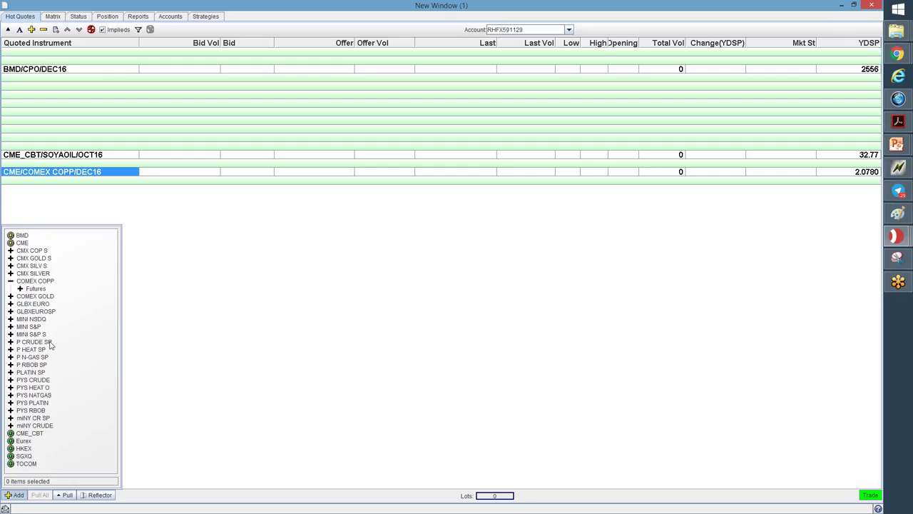
left_click(11, 380)
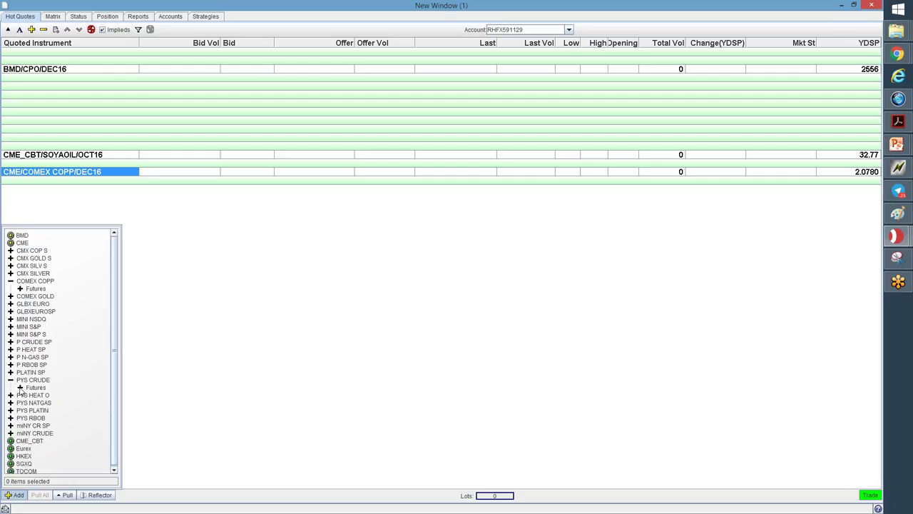
left_click(20, 388)
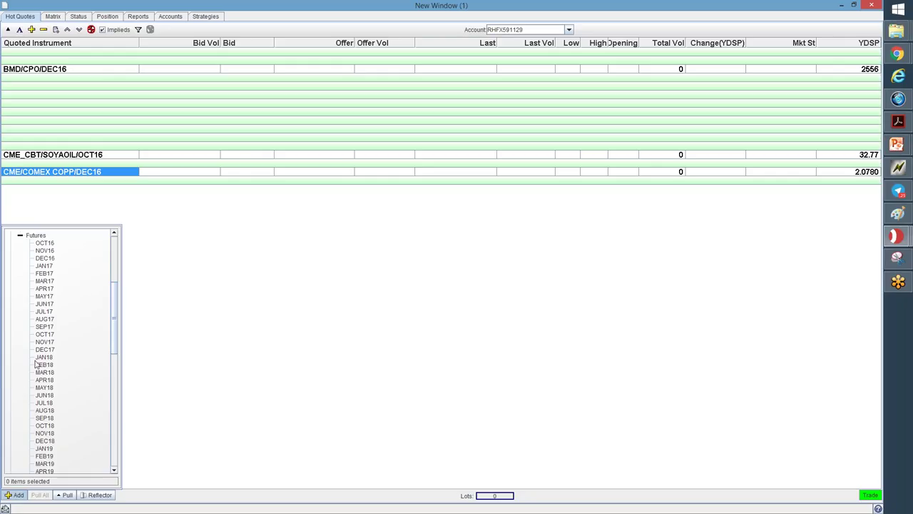
double_click(44, 243)
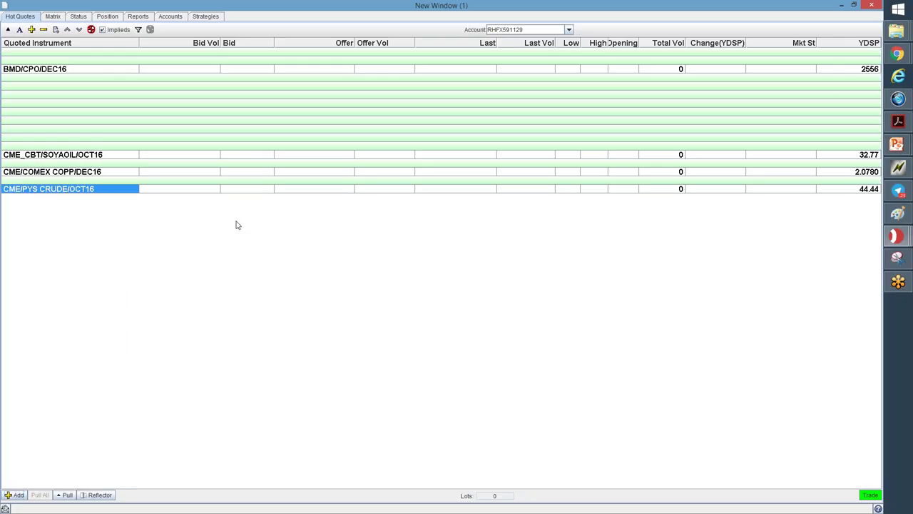
Step: Move the CME_CBT/SOYAOIL/OCT16 quote four rows up and the CME/COMEX COPP/DEC16 quote two rows up
left_click(82, 157)
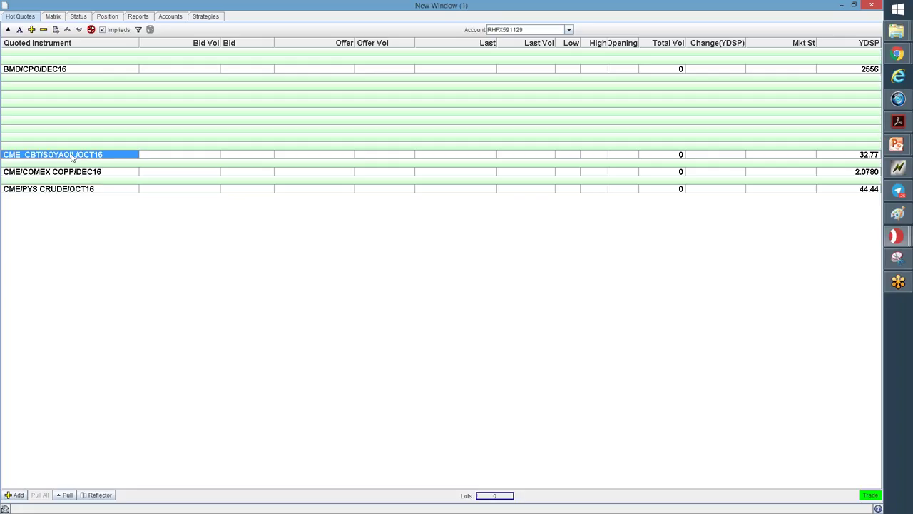
left_click(67, 29)
left_click(67, 30)
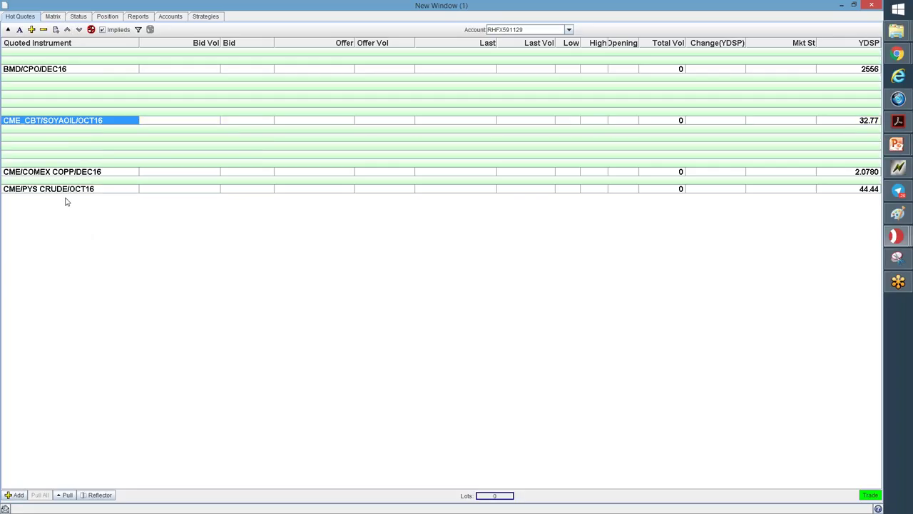
left_click(63, 174)
left_click(67, 29)
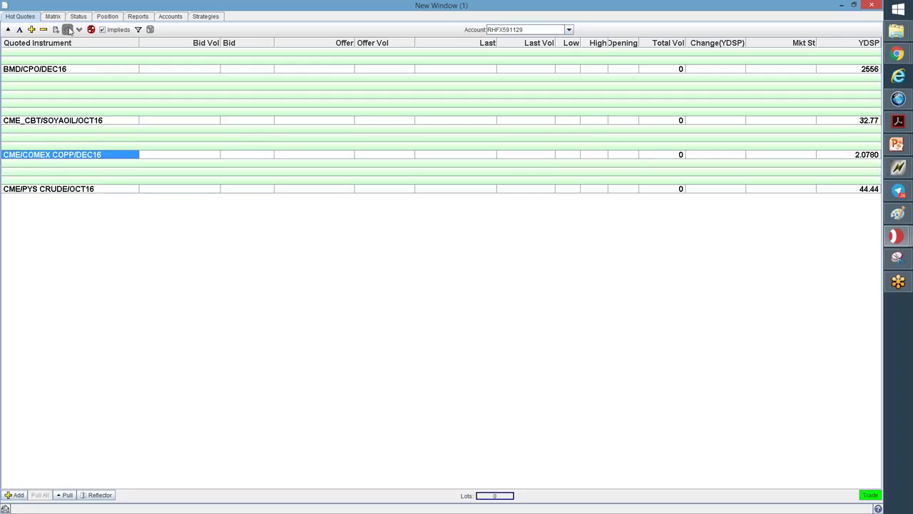
left_click(66, 192)
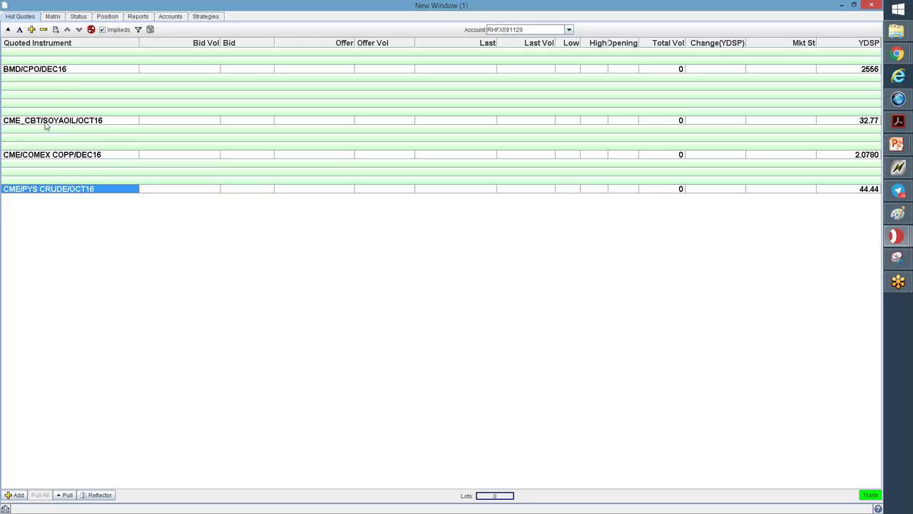
Step: Move the SOYAOIL/OCT16, COMEX COPP/DEC16 and PYS CRUDE/OCT16 quotes up one row each in Hot Quotes
left_click(45, 122)
left_click(67, 30)
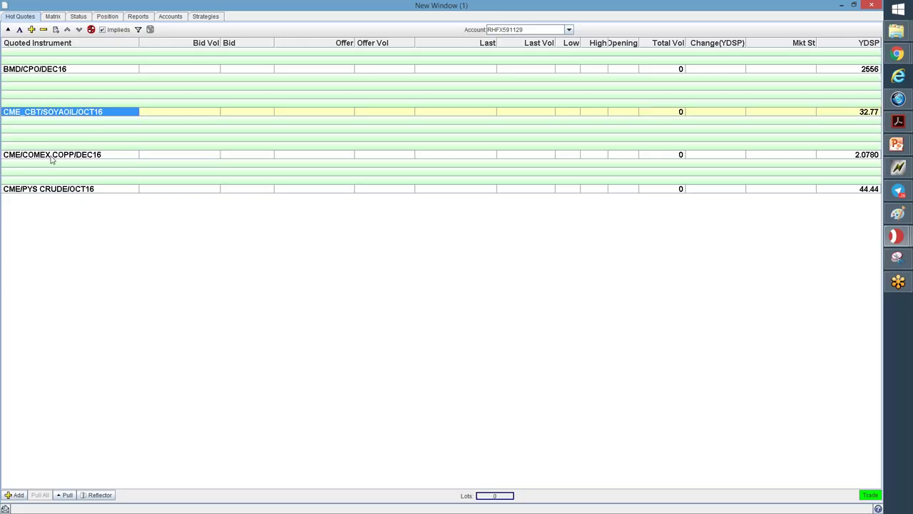
left_click(51, 158)
left_click(67, 29)
left_click(69, 190)
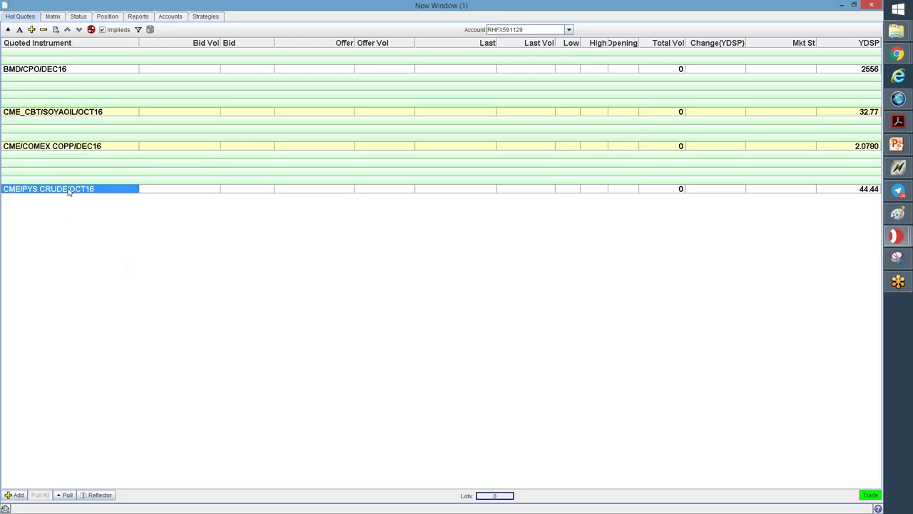
left_click(67, 30)
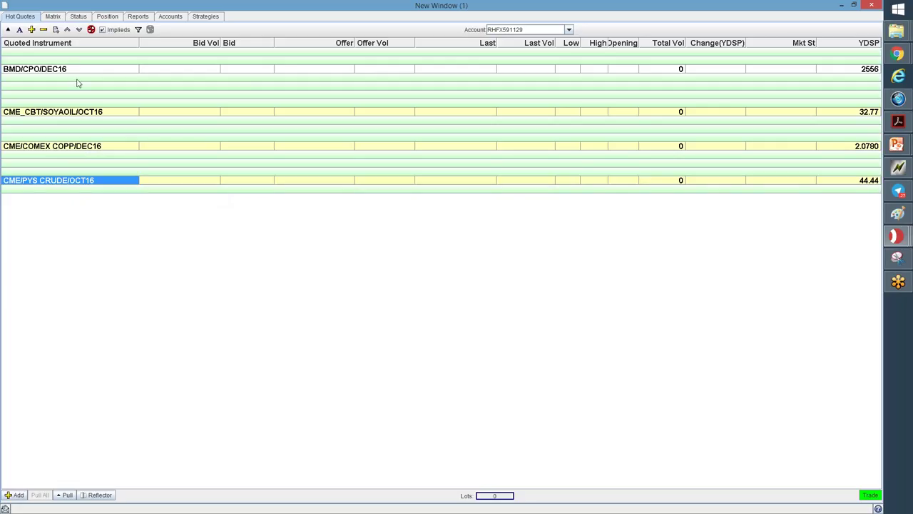
Step: Expand and collapse the bid and offer depth rows of the BMD/CPO/DEC16 and CME_CBT/SOYAOIL/OCT16 quotes
double_click(41, 72)
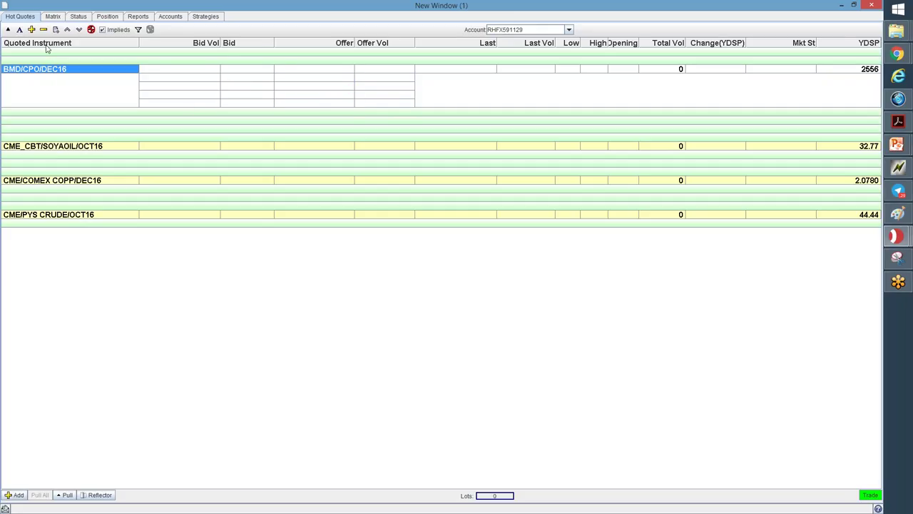
left_click(32, 73)
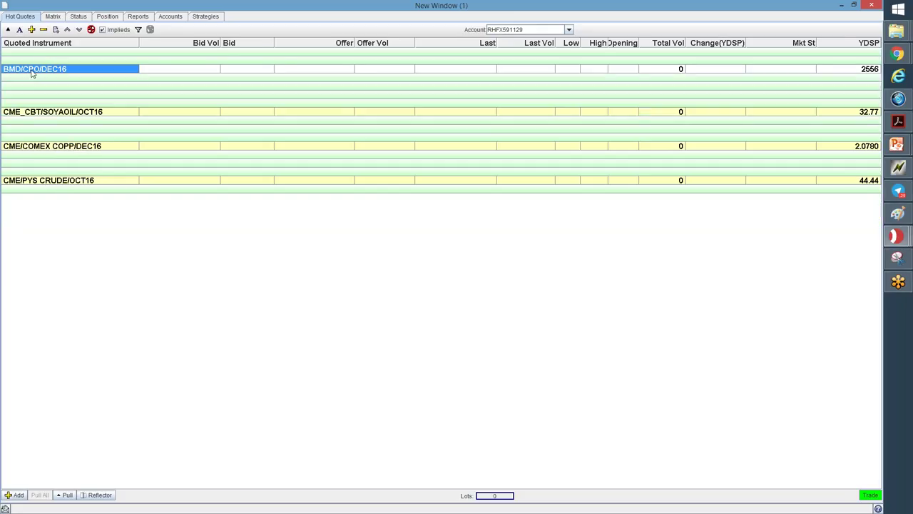
left_click(29, 114)
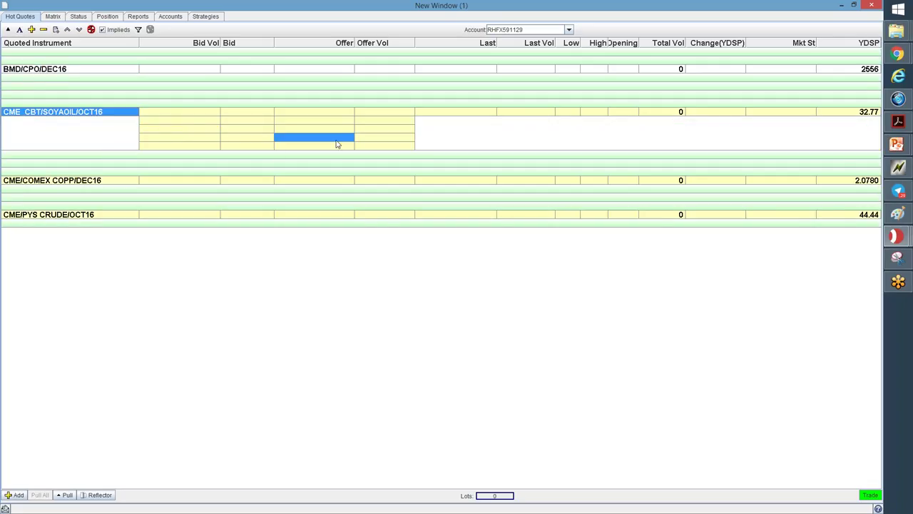
left_click(55, 114)
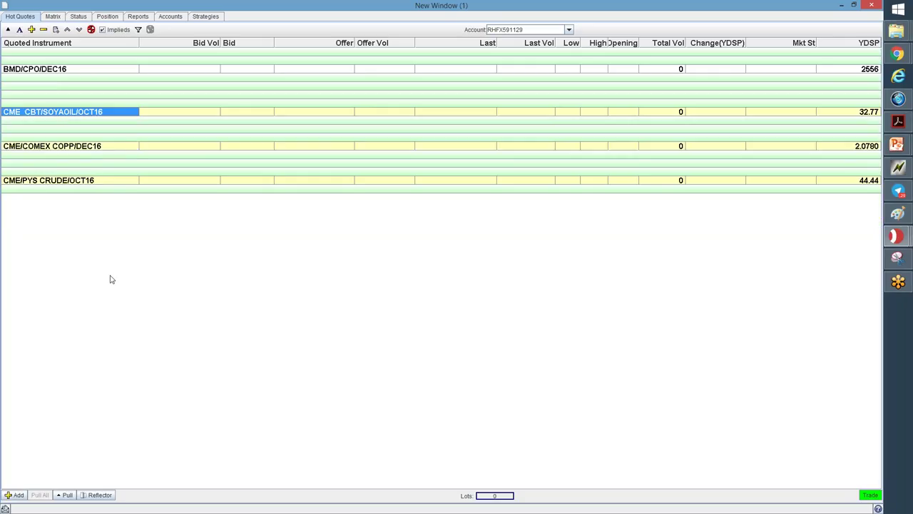
Step: Open the Reflector price ladder for the BMD/CPO/DEC16 quote and reposition its window
left_click(48, 71)
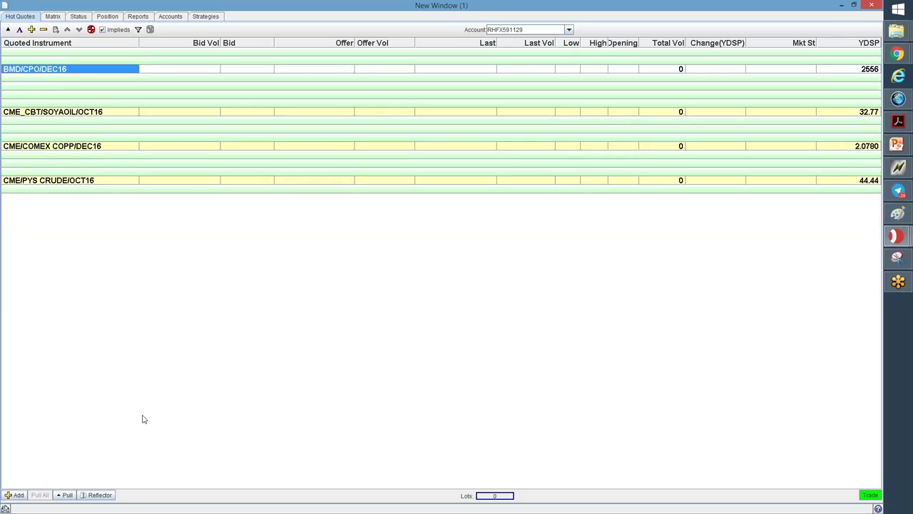
left_click(107, 494)
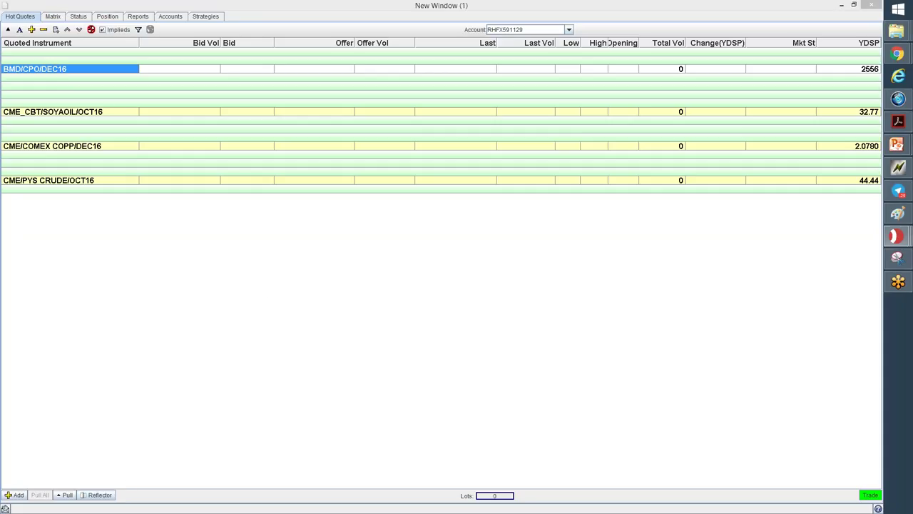
left_click(394, 99)
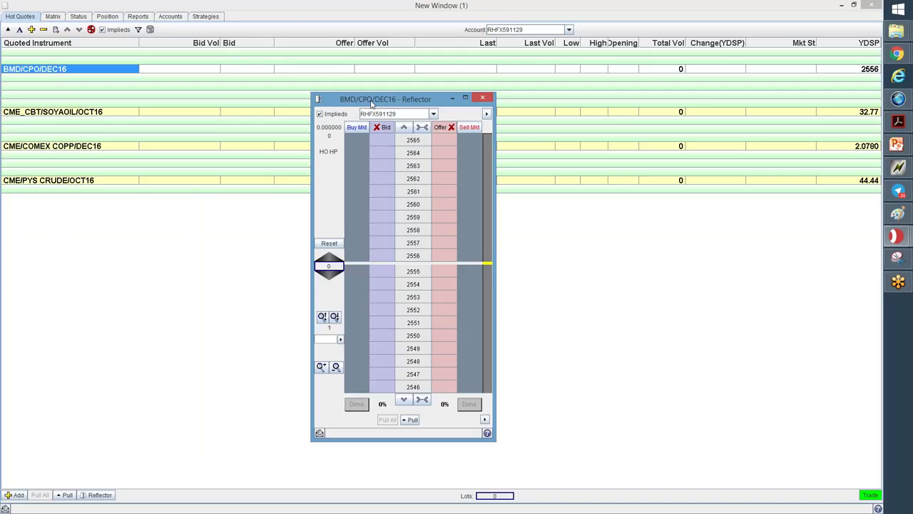
left_click_drag(371, 105, 314, 118)
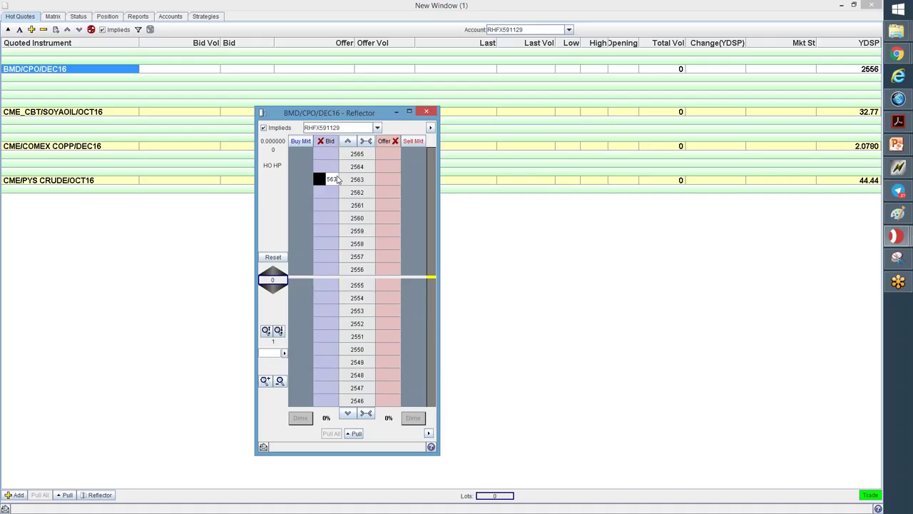
Step: Expand and collapse the BMD/CPO/DEC16 depth rows for comparison, and bring back the Reflector window and close it
double_click(41, 73)
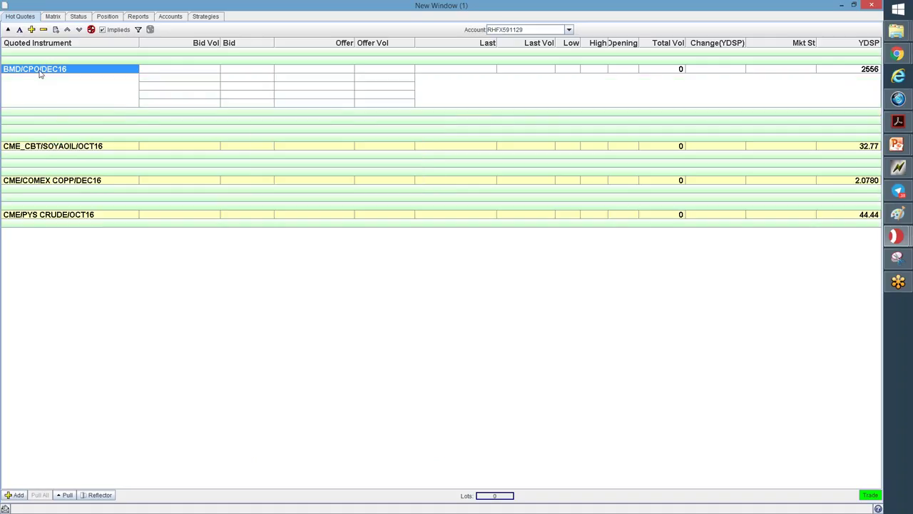
double_click(40, 73)
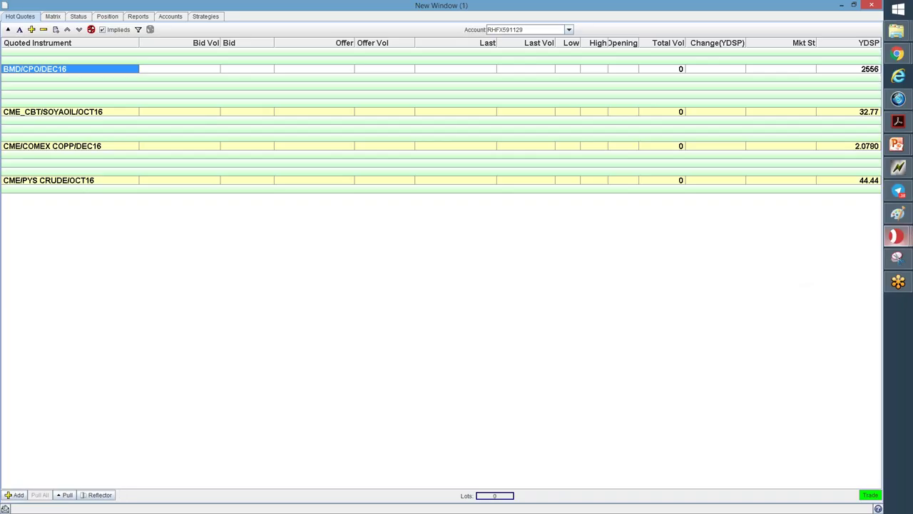
mouse_move(901, 241)
left_click(787, 307)
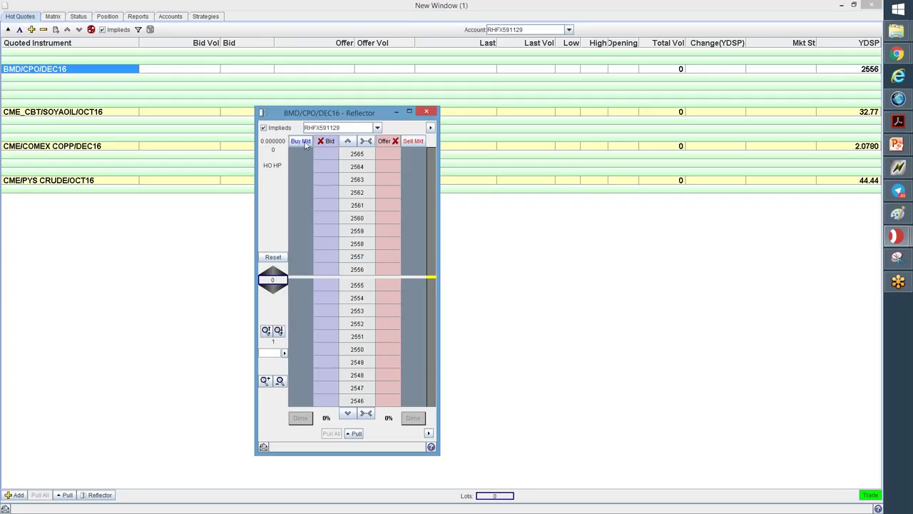
left_click(426, 112)
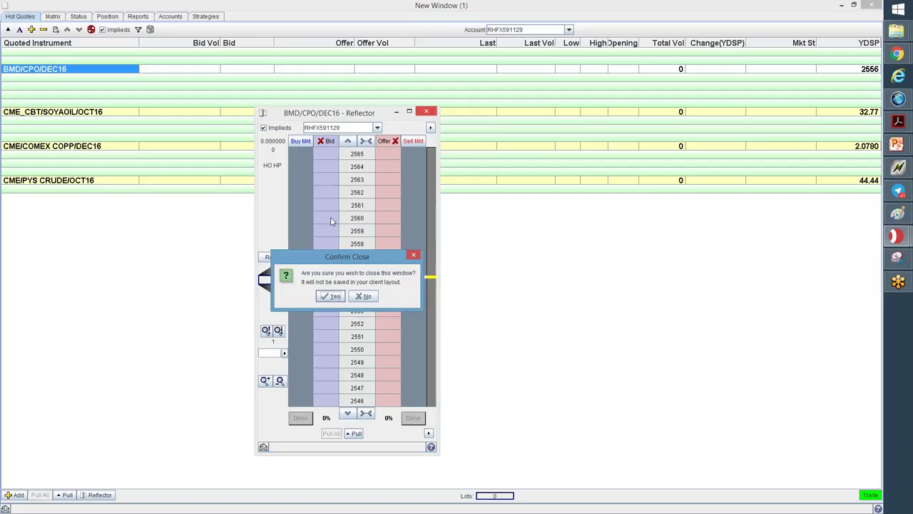
left_click(330, 296)
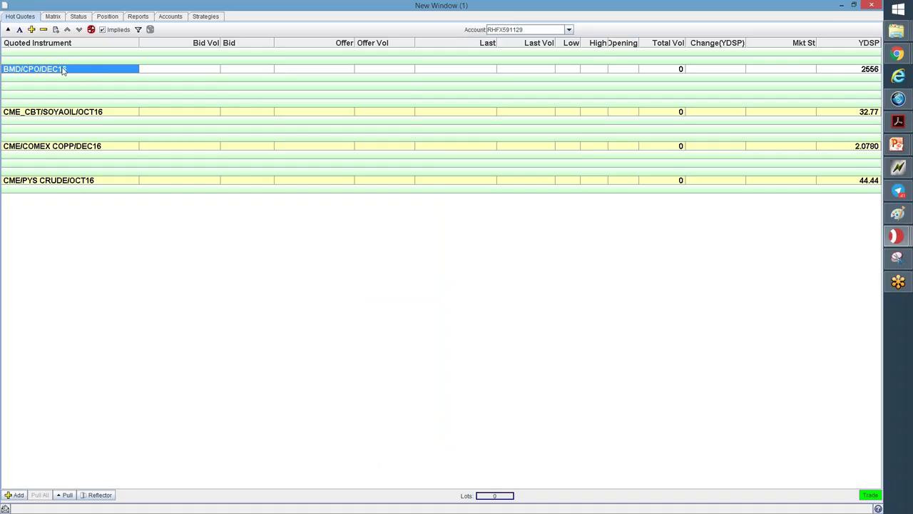
Step: Open a trade ticket for the BMD/CPO/DEC16 quote and cancel it without placing an order
left_click(75, 87)
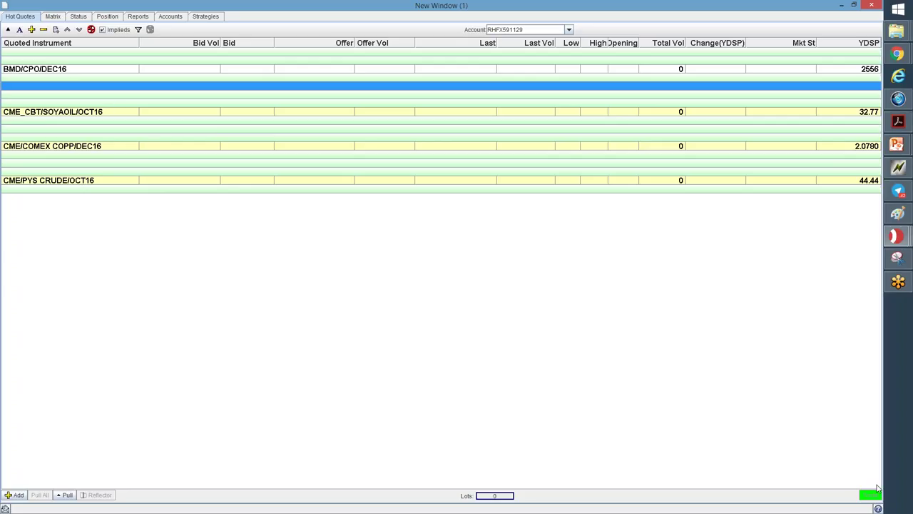
left_click(61, 70)
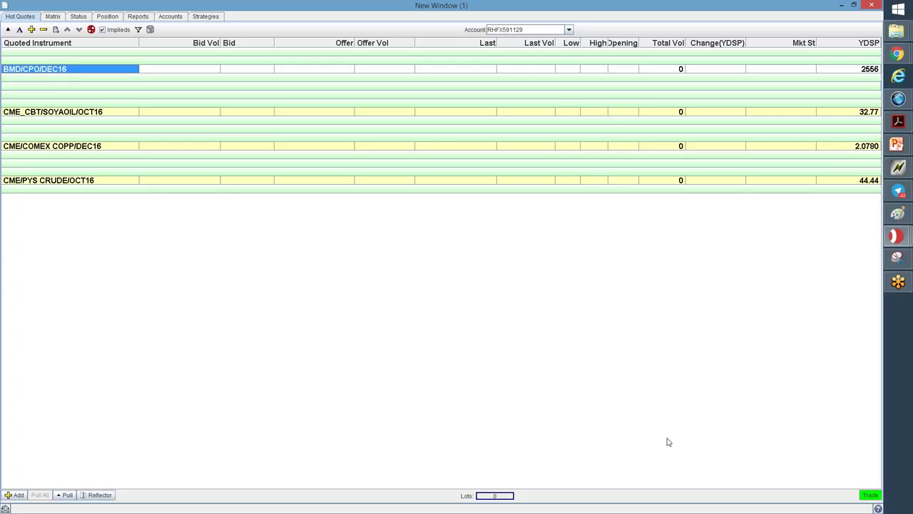
left_click(870, 496)
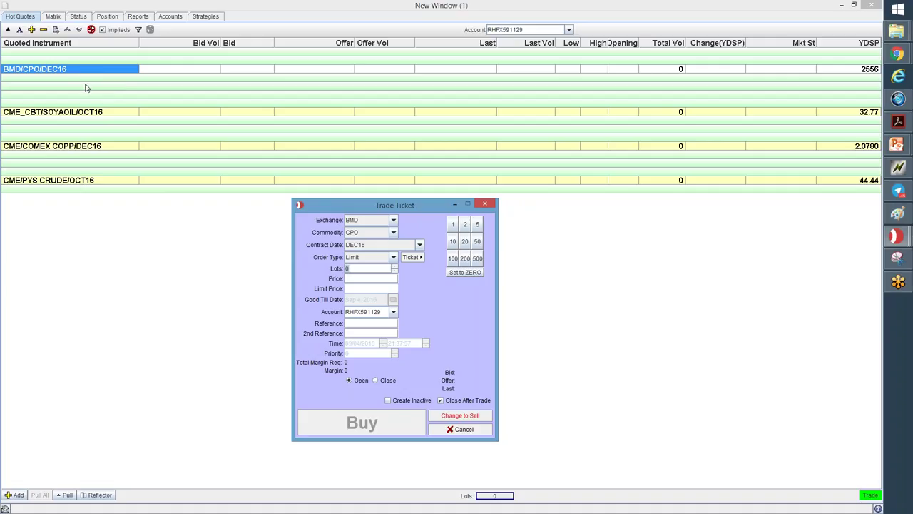
left_click(435, 429)
Step: Open a trade ticket for the CME_CBT/SOYAOIL/OCT16 quote and switch it to Sell and back to Buy
left_click(83, 114)
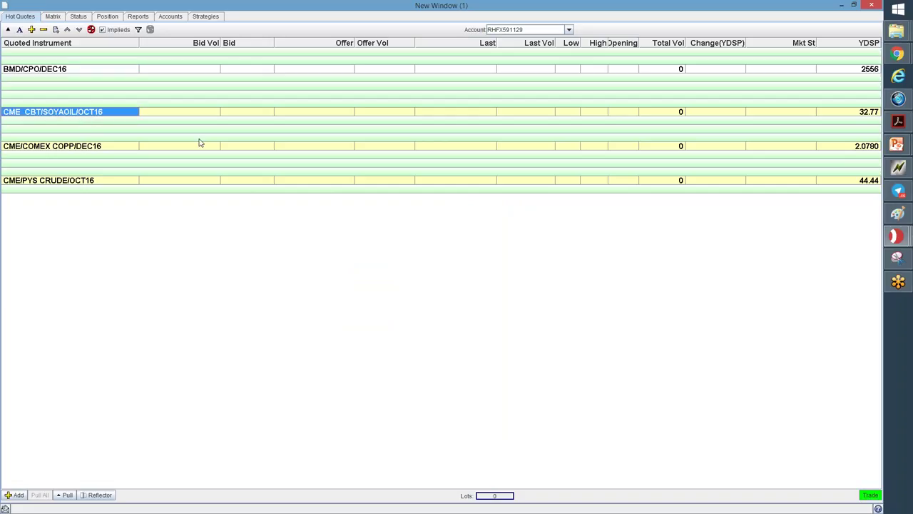
left_click(871, 495)
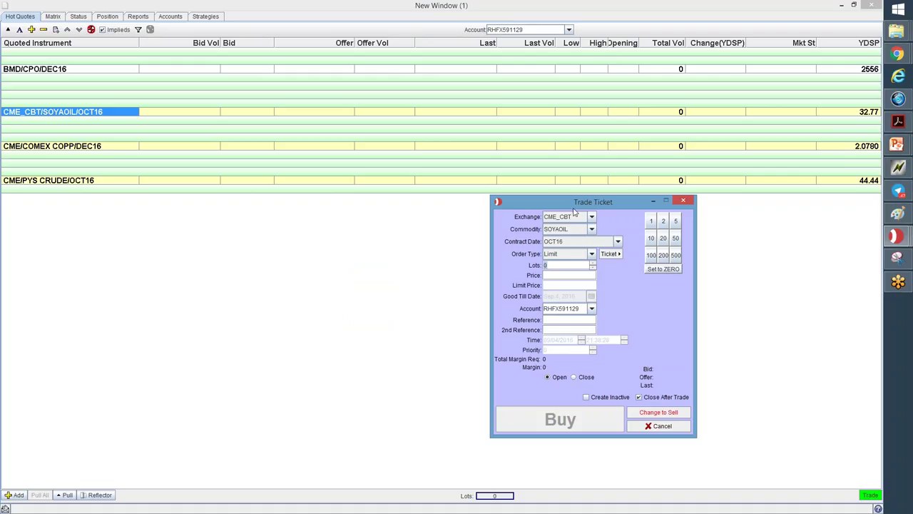
left_click_drag(571, 205, 333, 204)
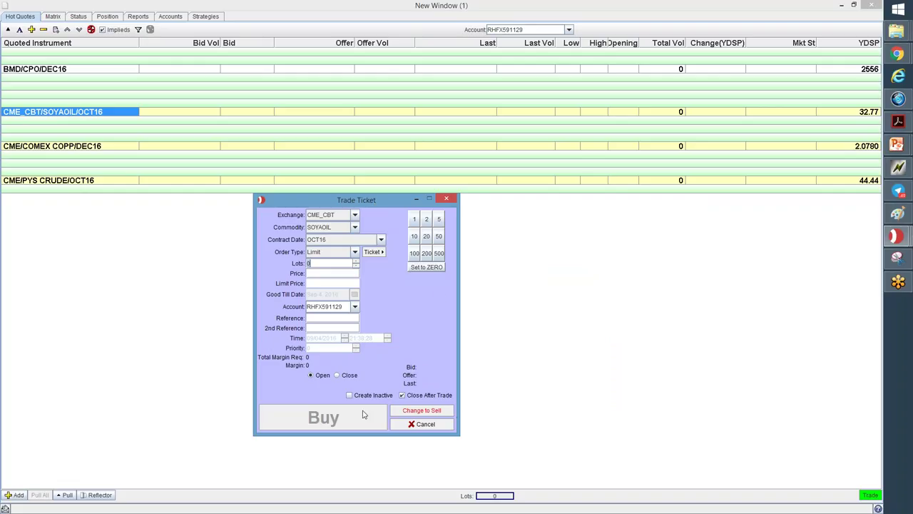
left_click(421, 410)
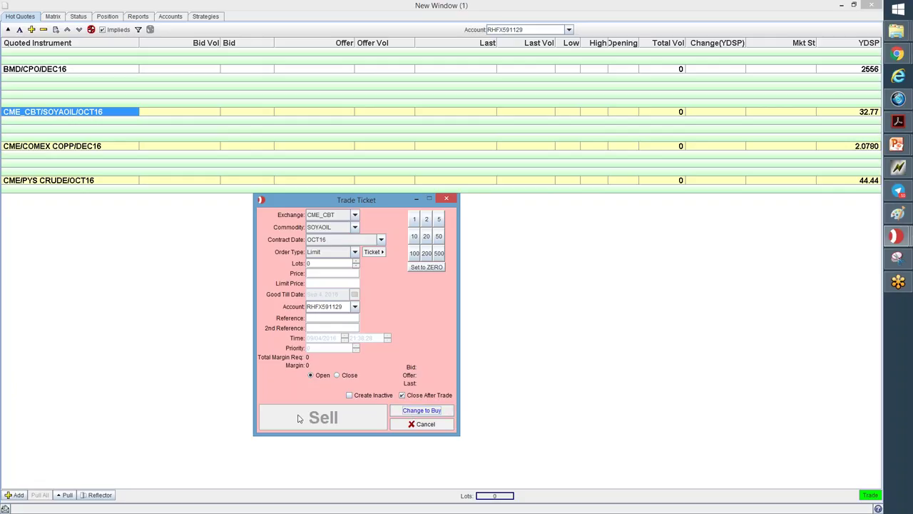
left_click(421, 412)
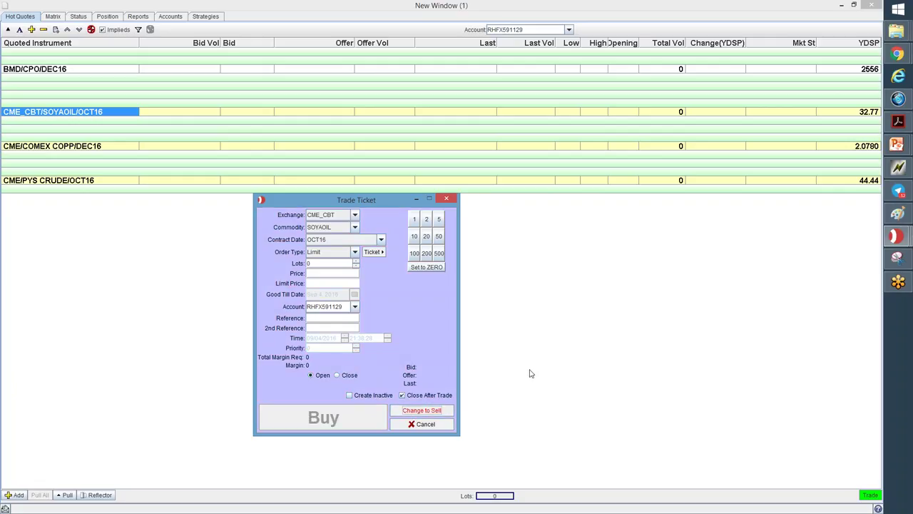
left_click_drag(342, 202, 323, 232)
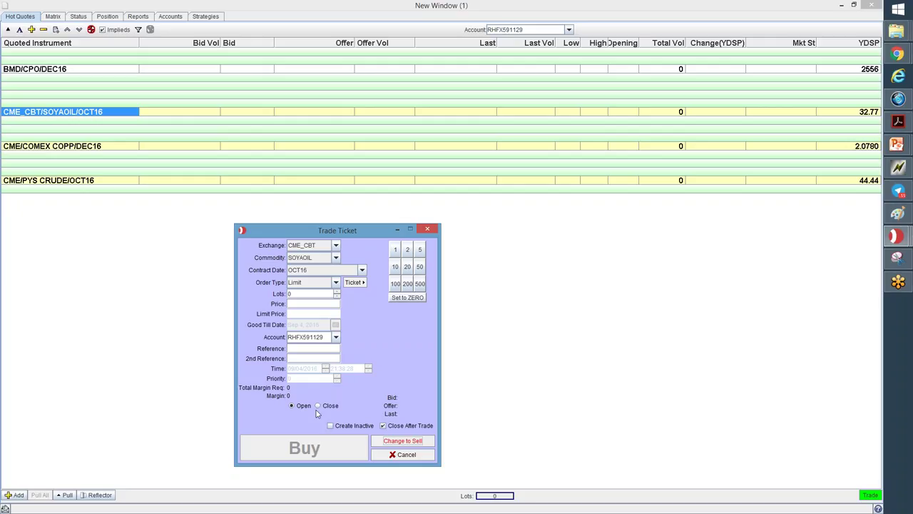
Step: Look through the order types in the soya oil trade ticket and choose Stop
left_click(335, 282)
left_click_drag(338, 326, 348, 292)
left_click(337, 283)
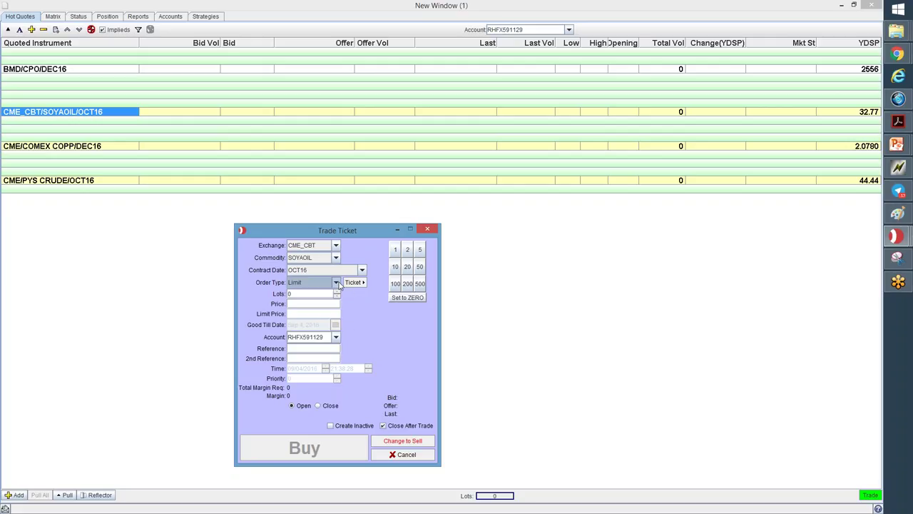
left_click(337, 283)
left_click_drag(337, 314, 335, 352)
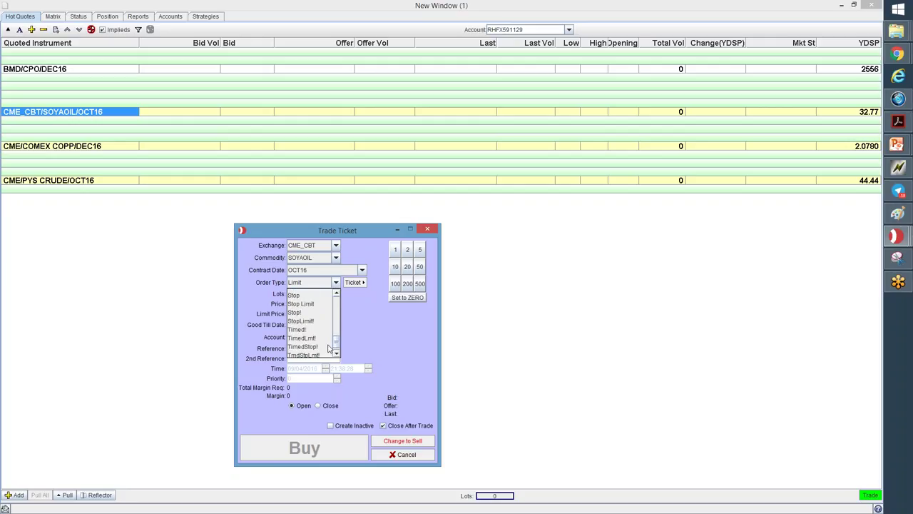
left_click(307, 296)
Step: Set the soya oil trade ticket's order type to Market
left_click(336, 282)
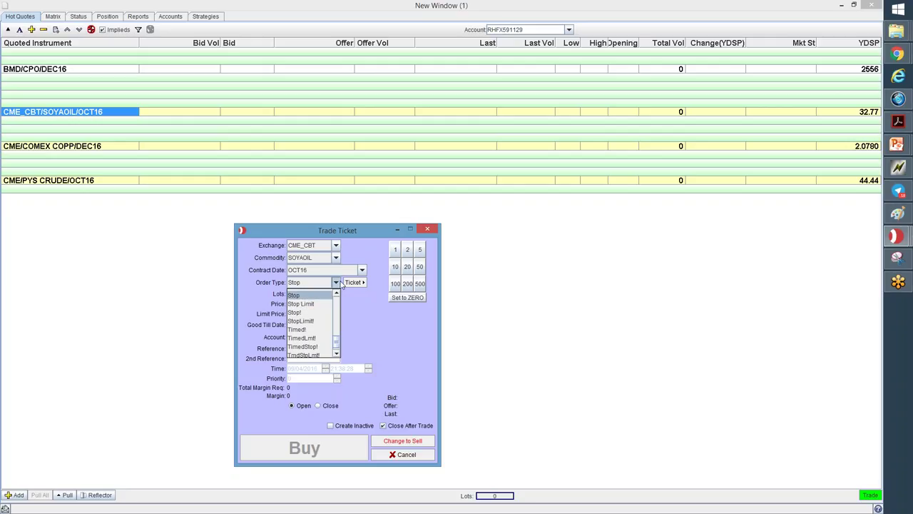
mouse_move(337, 341)
left_mouse_down()
mouse_move(337, 350)
mouse_move(337, 317)
mouse_move(336, 327)
left_mouse_up()
left_click(300, 321)
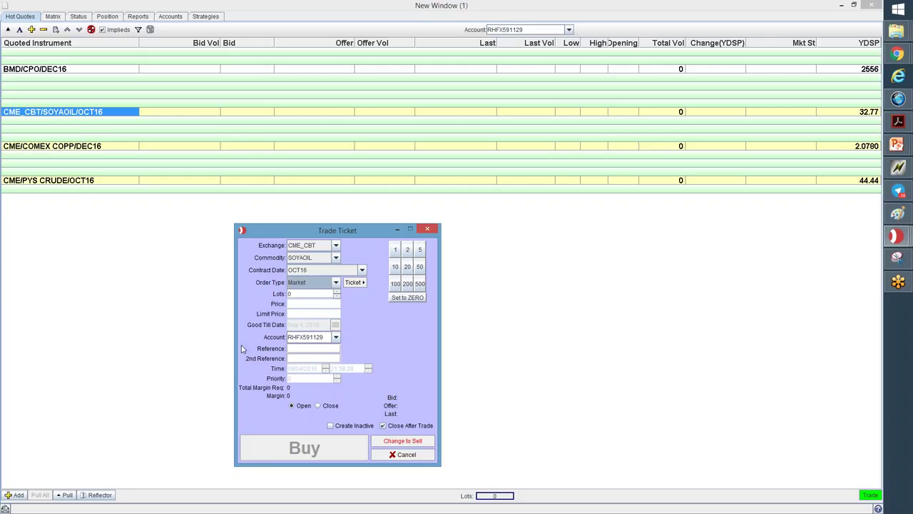
Step: Examine the other order types offered in the trade ticket, including the GTC, GTD and Limit variants, without choosing one
left_click(336, 282)
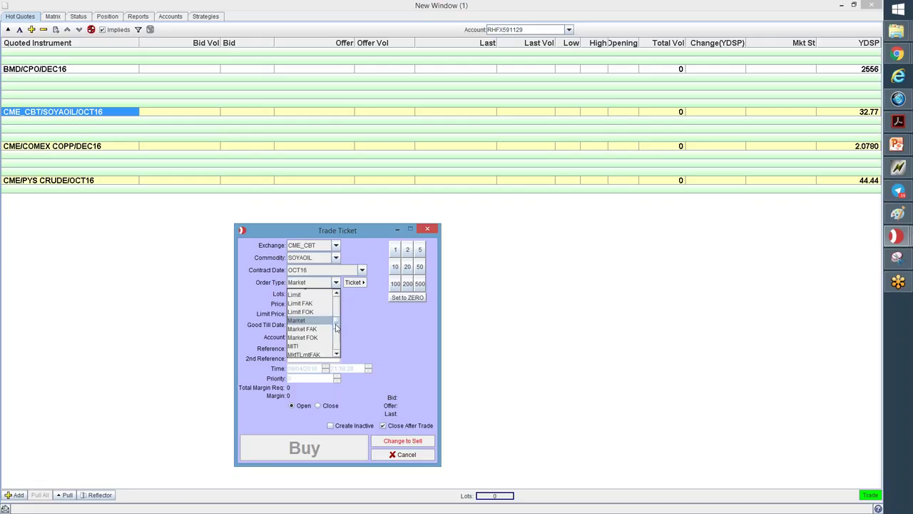
left_click_drag(337, 327, 337, 330)
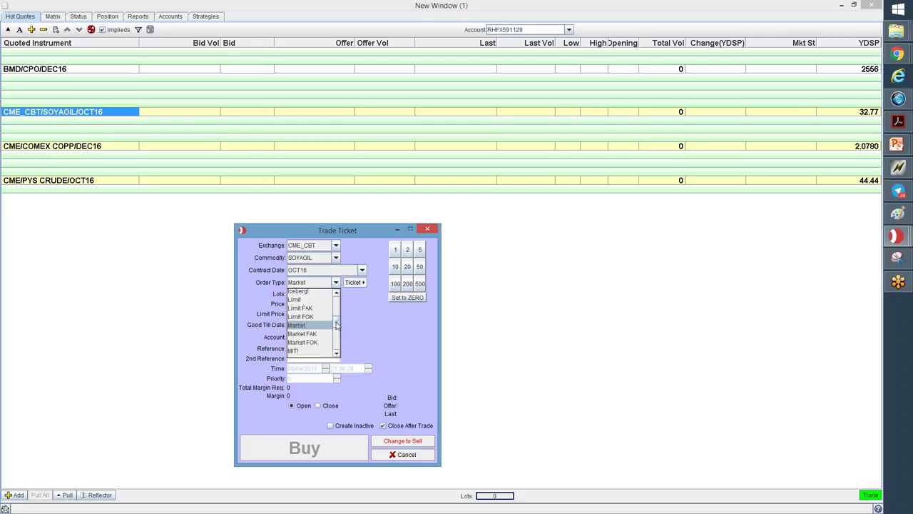
scroll(337, 328, "down", 2)
left_click(337, 283)
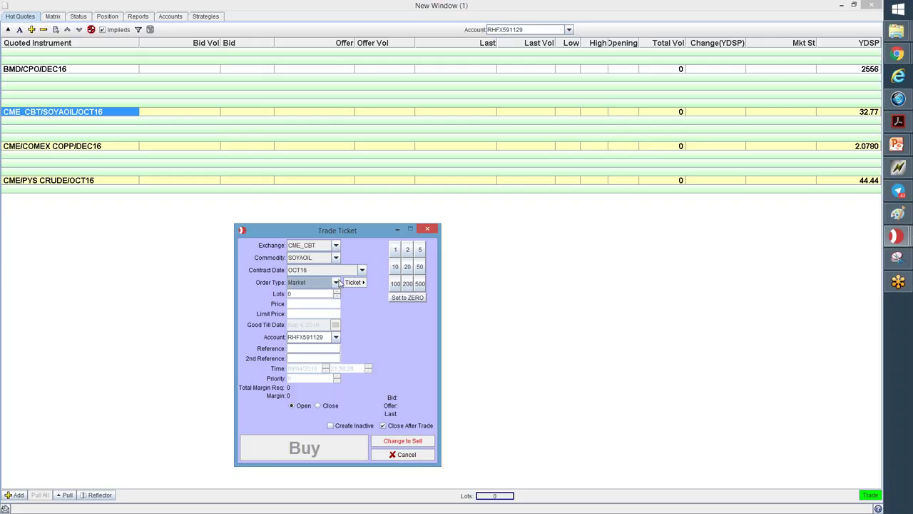
left_click(337, 282)
left_click(392, 336)
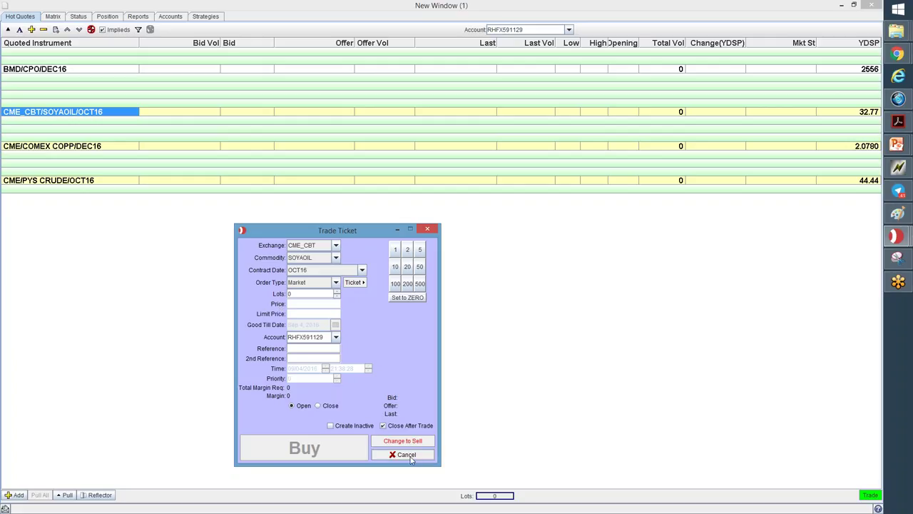
left_click(338, 282)
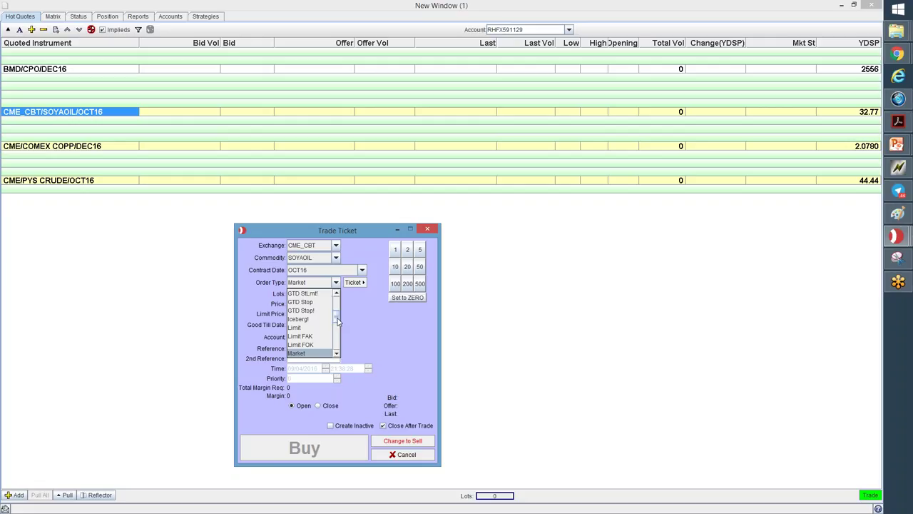
mouse_move(338, 321)
left_mouse_down()
mouse_move(338, 332)
mouse_move(344, 307)
left_mouse_up()
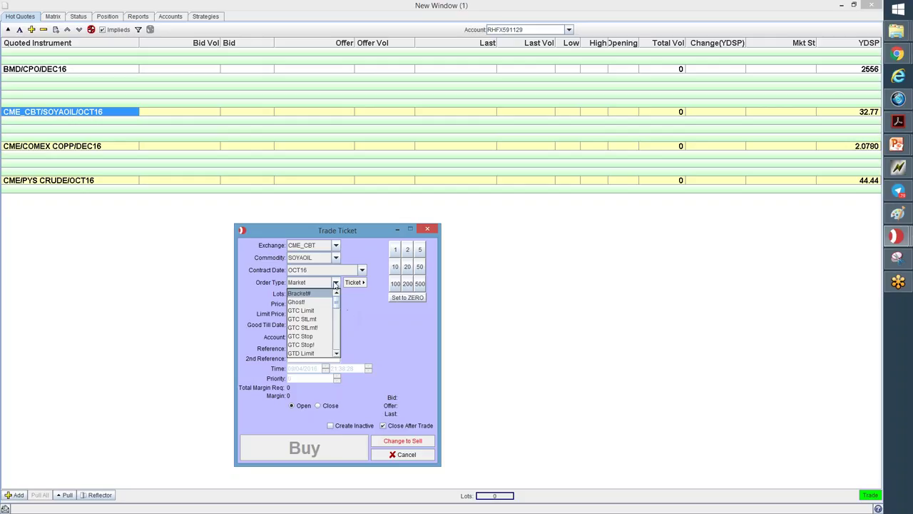
left_click(335, 282)
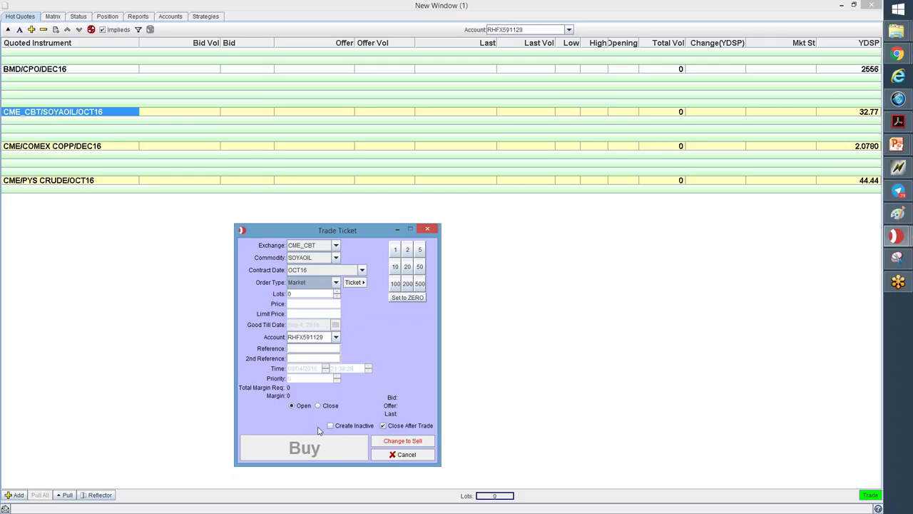
Step: Submit a 1-lot Market Buy order for CME_CBT/SOYAOIL/OCT16, but decline its confirmation and cancel the trade ticket
left_click(336, 291)
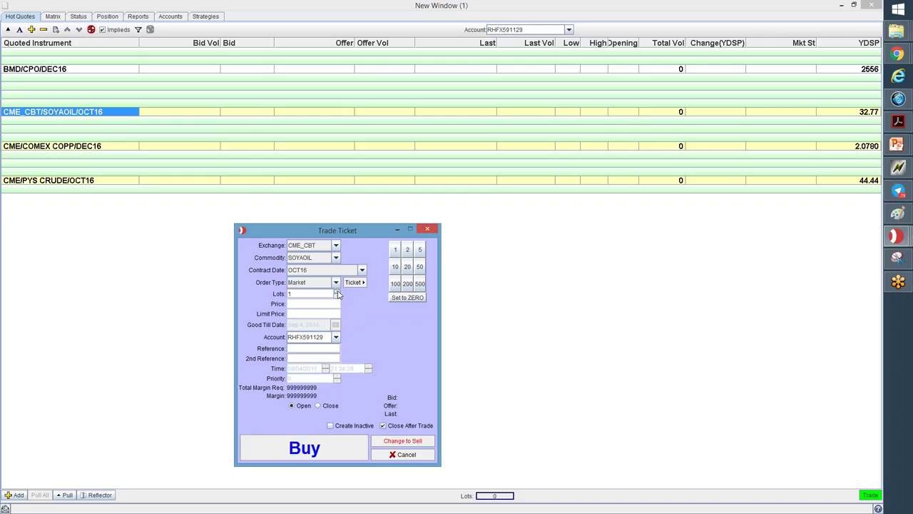
left_click(337, 296)
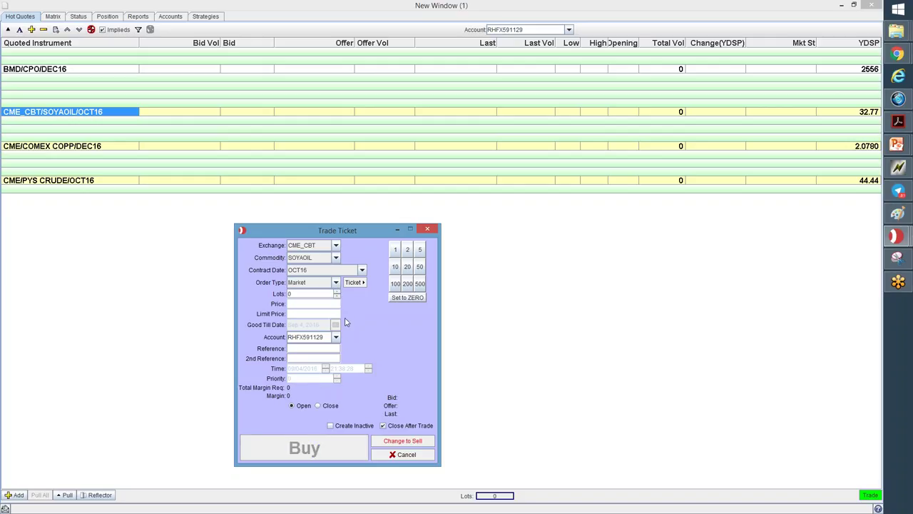
left_click(337, 292)
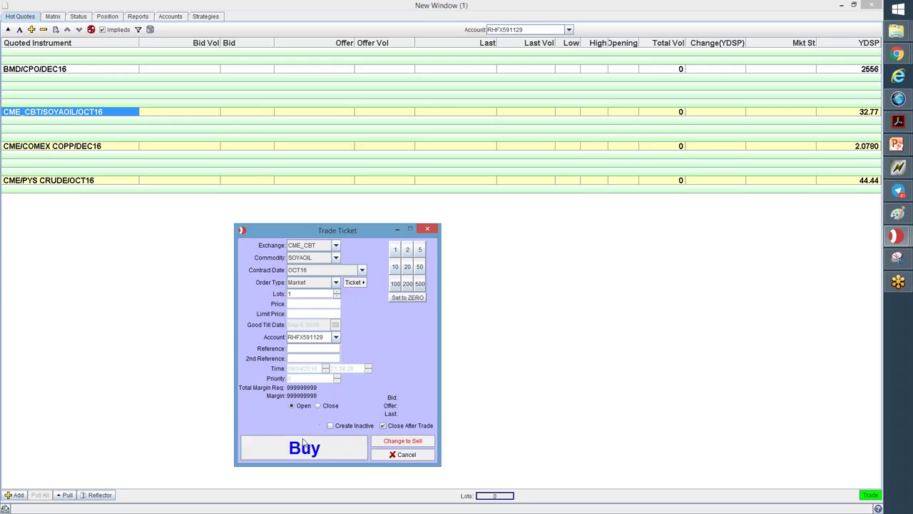
left_click(302, 448)
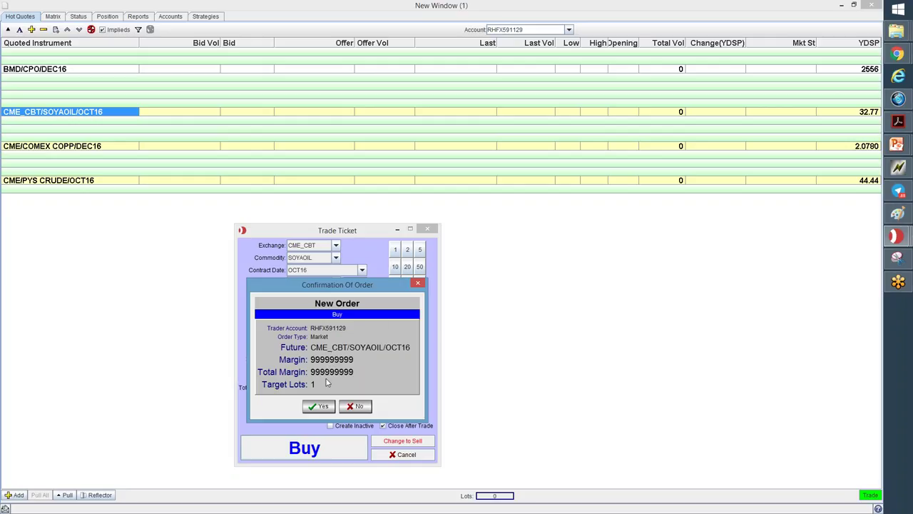
left_click(354, 406)
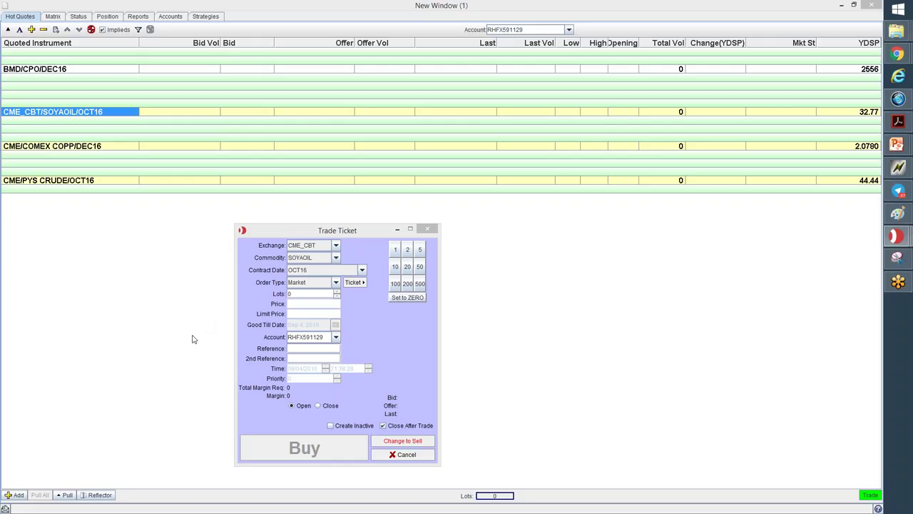
left_click(405, 454)
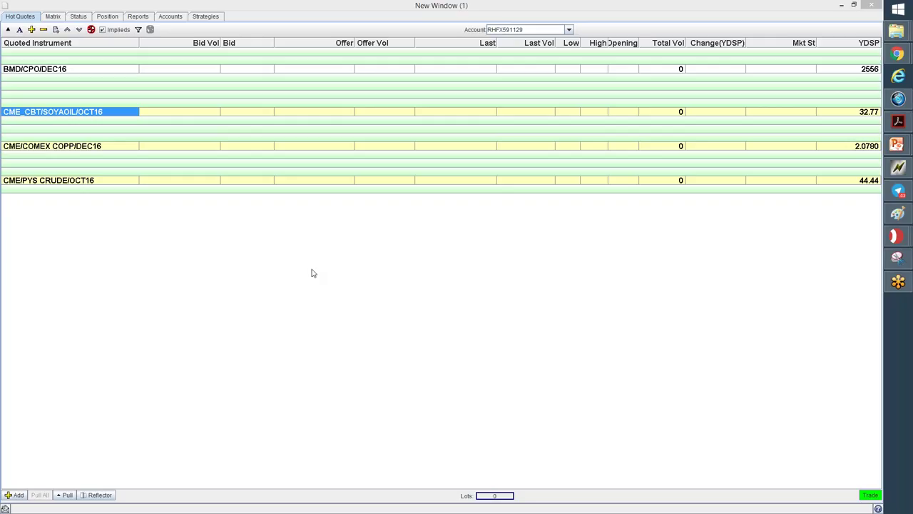
Step: Enlarge the Working orders pane in the Status view and look at its column header options
left_click(77, 18)
left_click(77, 18)
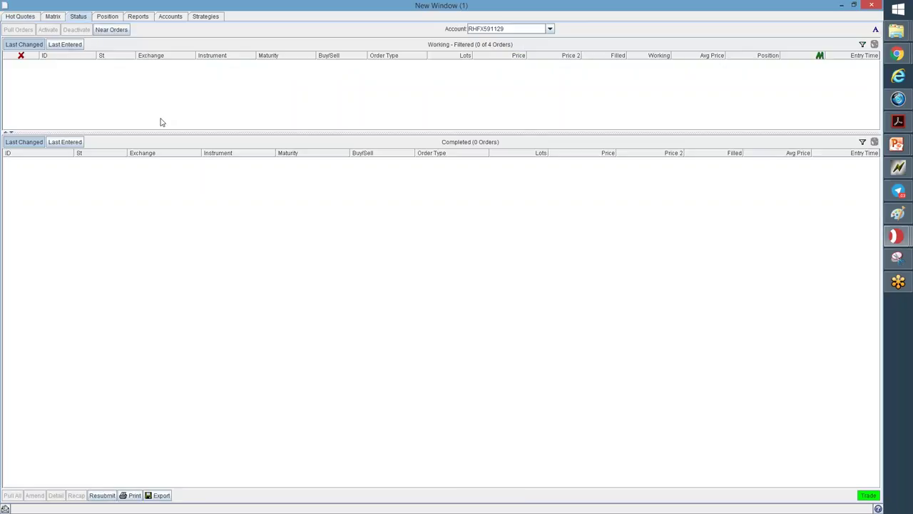
left_click_drag(163, 131, 166, 198)
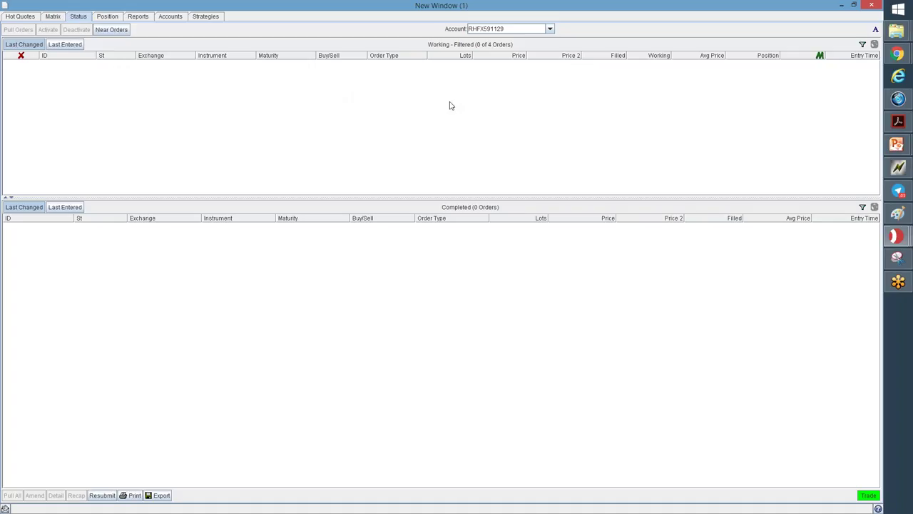
right_click(403, 57)
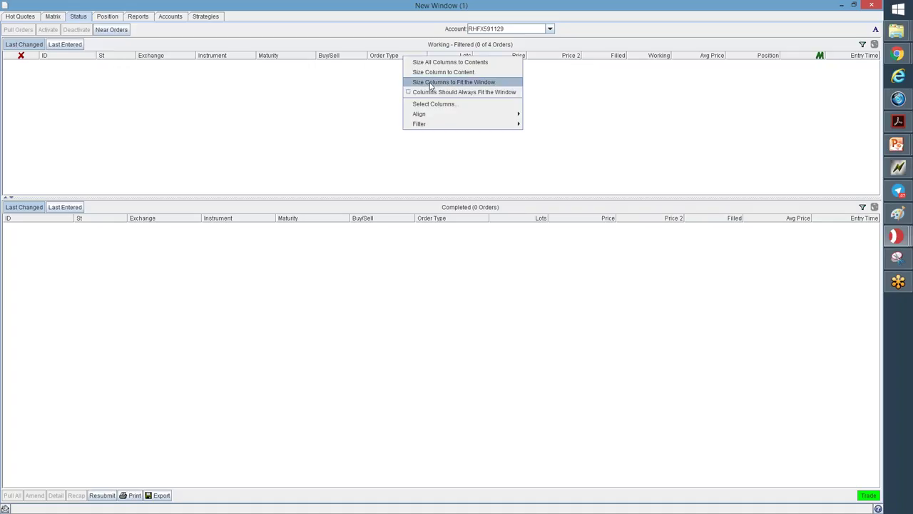
right_click(355, 56)
left_click(702, 84)
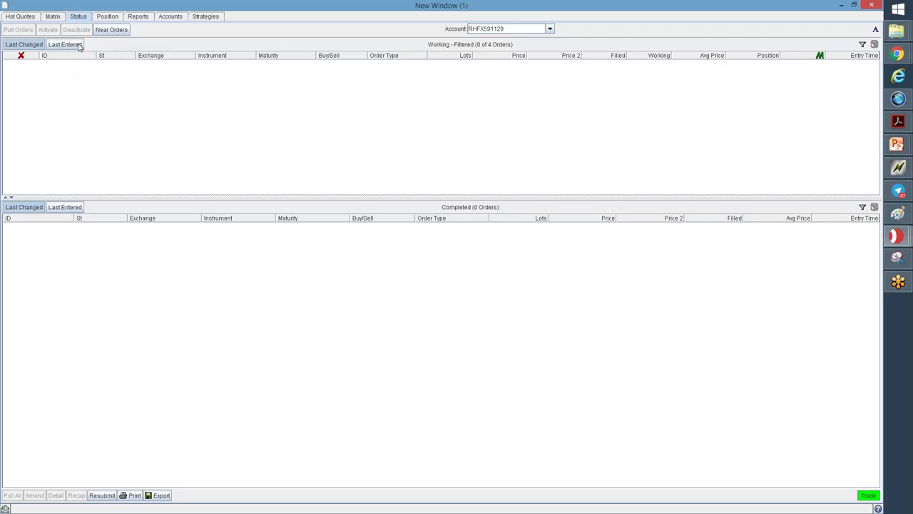
Step: Glance at the Position view, then from Status open a blank trade ticket, view its exchange choices and cancel it
left_click(108, 18)
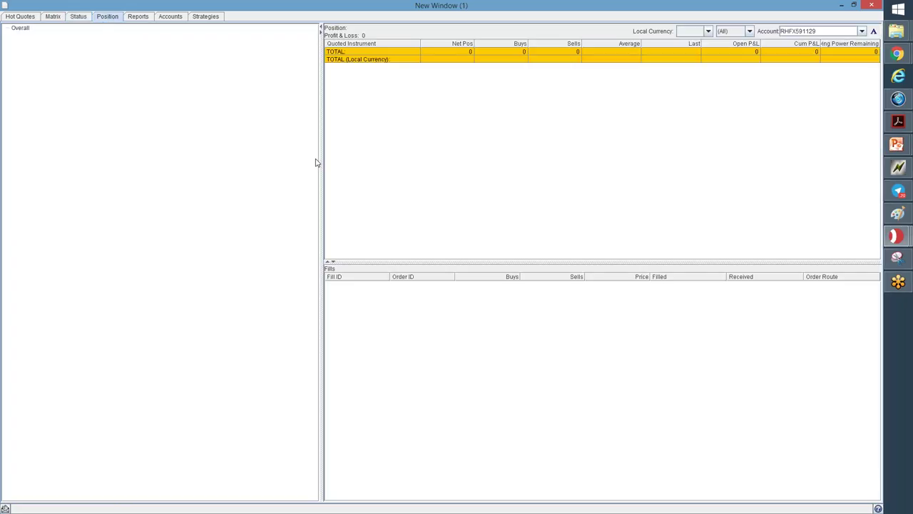
left_click(80, 20)
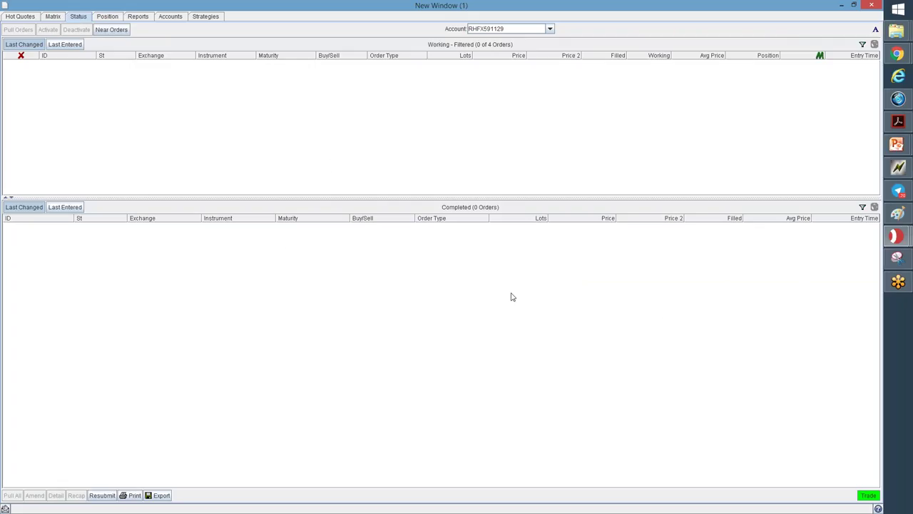
left_click(867, 495)
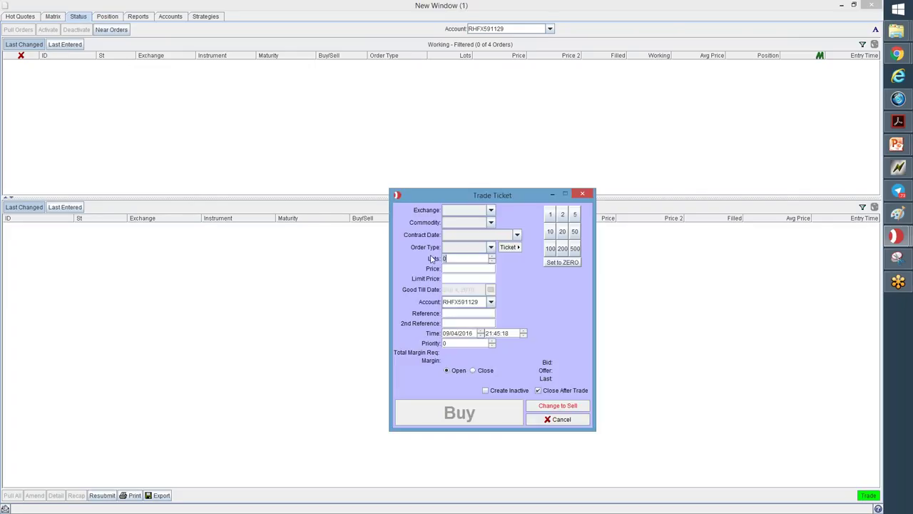
left_click(491, 210)
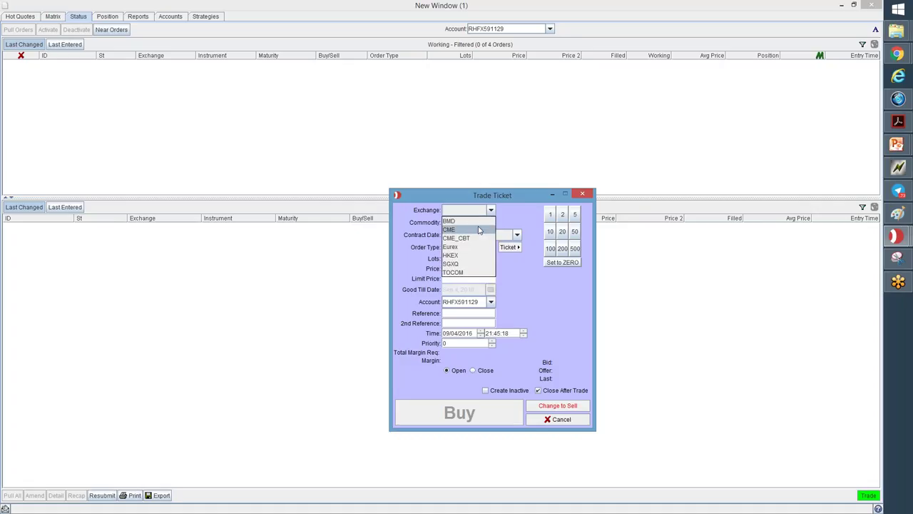
left_click(491, 211)
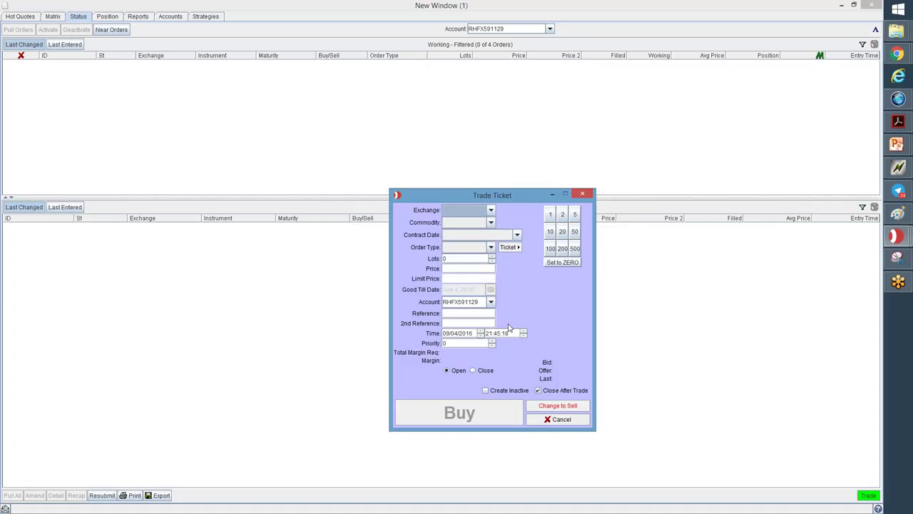
left_click(549, 419)
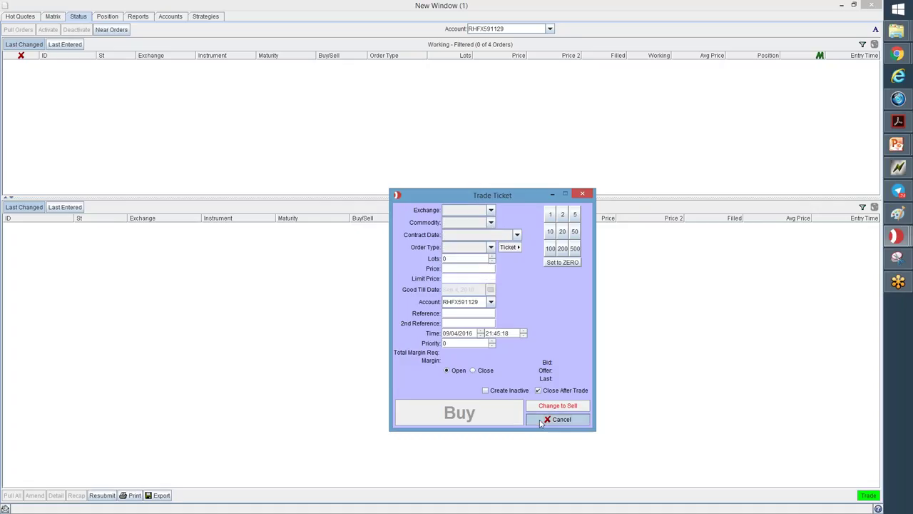
Step: Select the BMD/CPO/DEC16 quote in Hot Quotes and check the order lists in the Status view
left_click(24, 17)
left_click(41, 70)
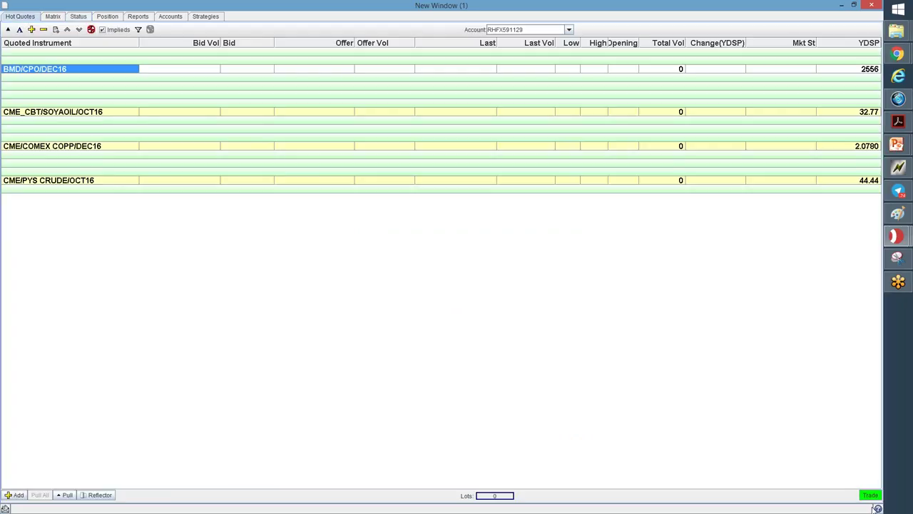
left_click(76, 18)
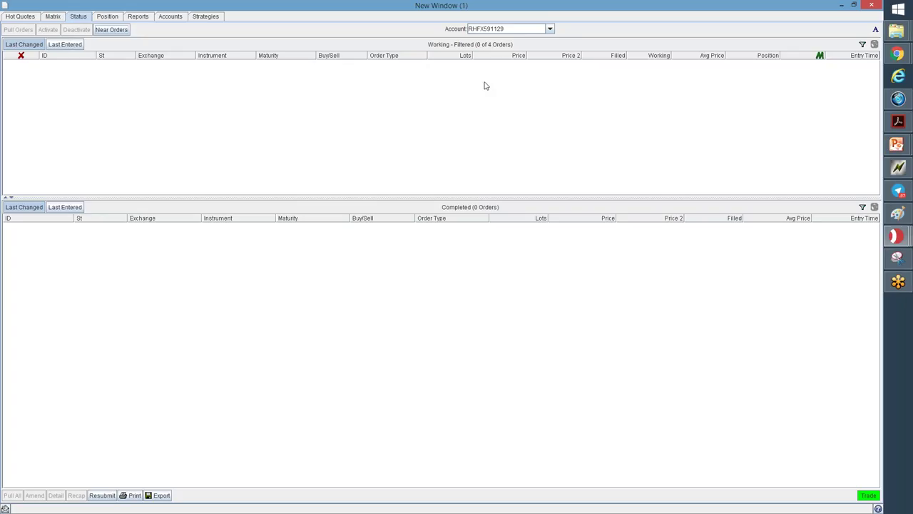
left_click(27, 17)
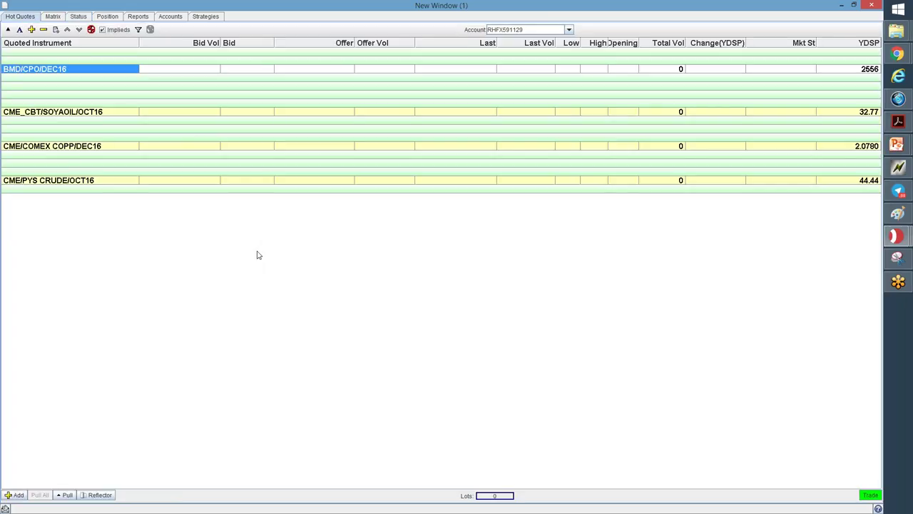
left_click(79, 19)
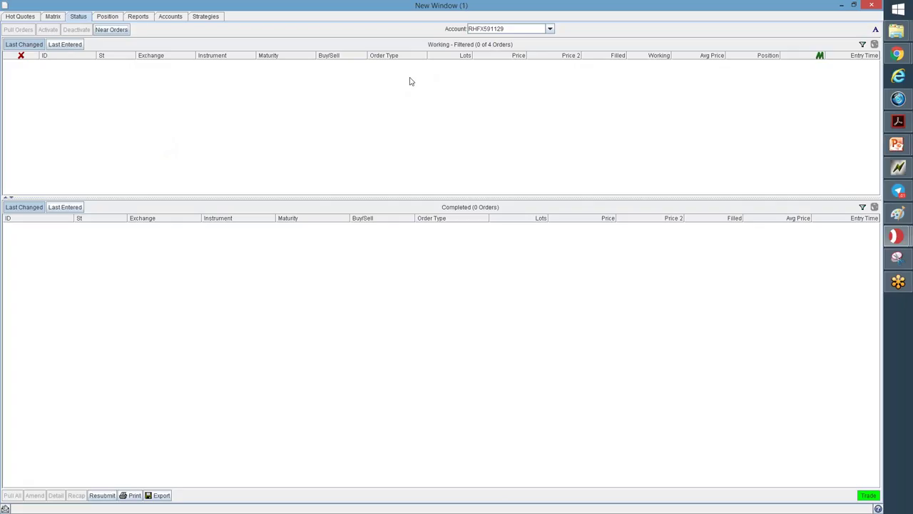
Step: Bring up the trade ticket for the BMD/CPO/DEC16 quote and cancel it without ordering
left_click(22, 15)
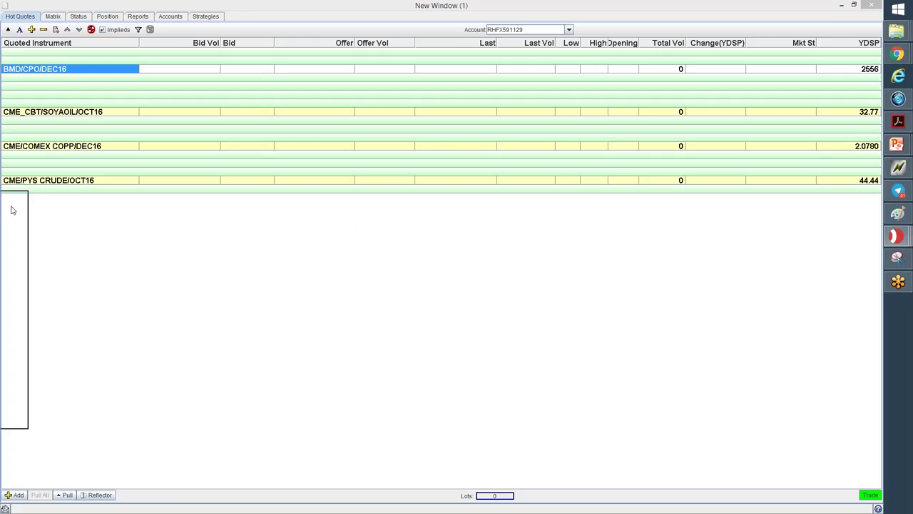
left_click(444, 212)
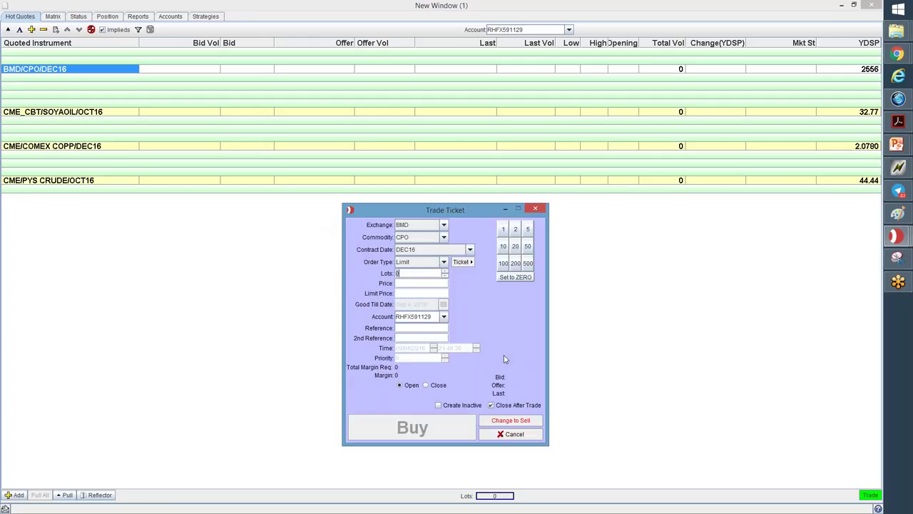
left_click(511, 434)
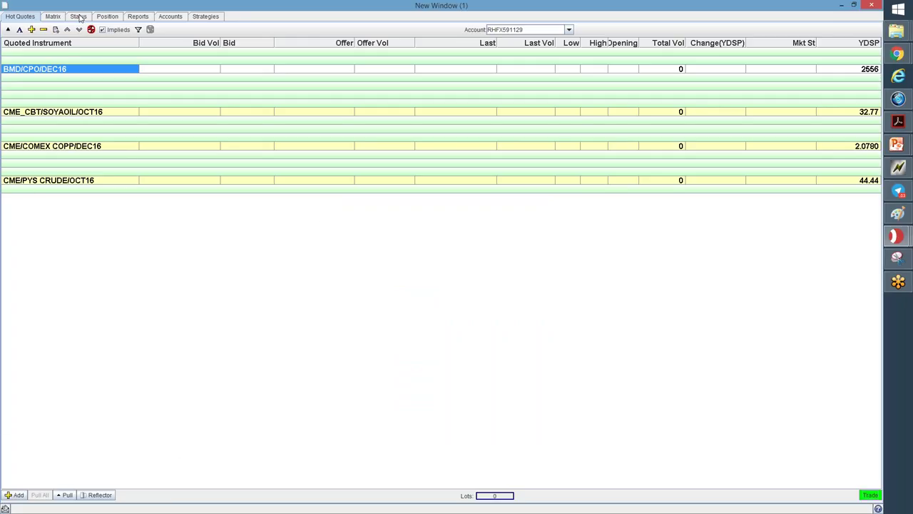
Step: Show the Position view and narrow the pane holding the Overall tree to widen the positions table
left_click(78, 17)
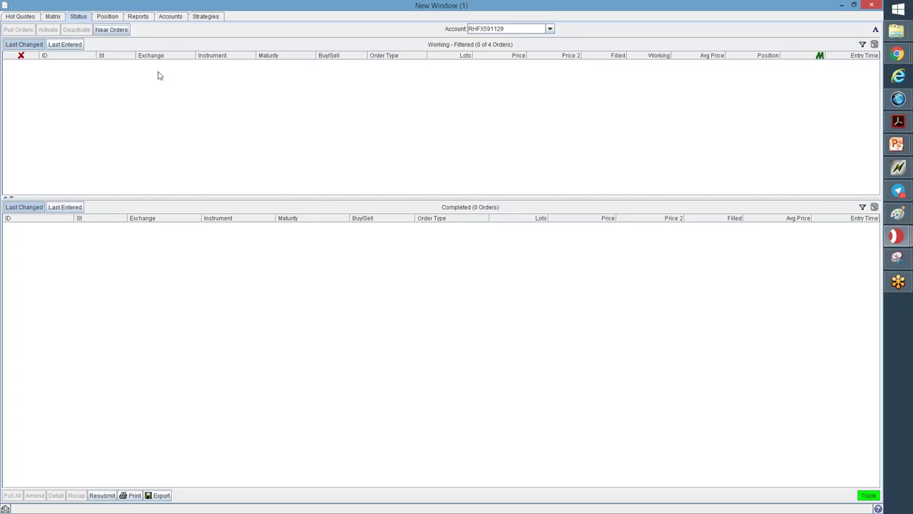
left_click(106, 16)
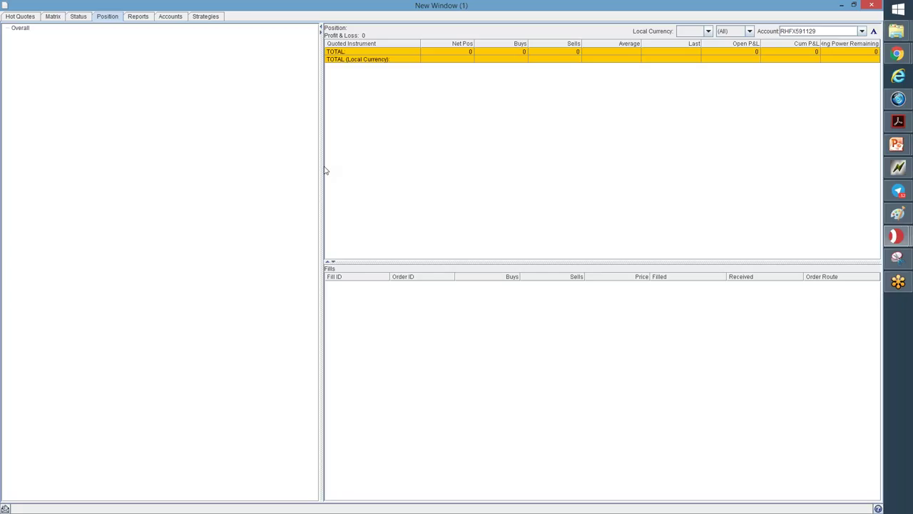
left_click_drag(321, 162, 140, 165)
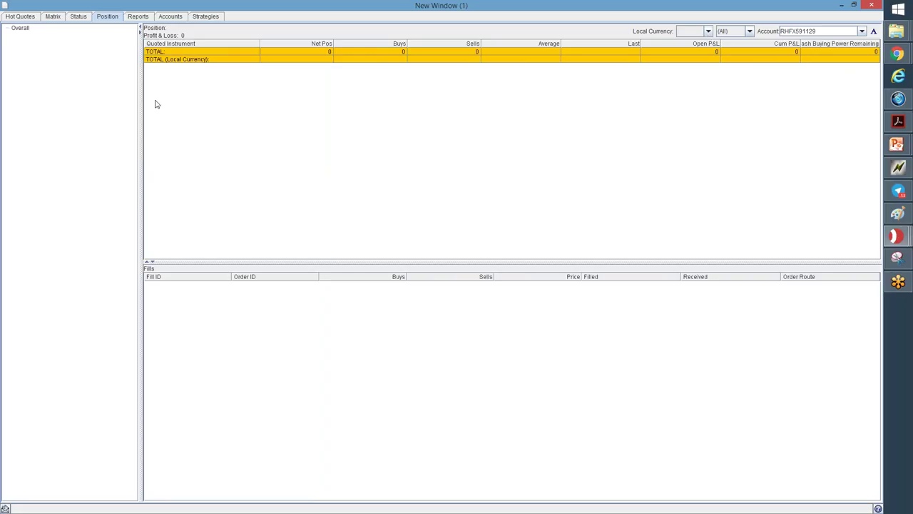
Step: Try out the local currency choices in the Position view, including USD, and set the local currency to MYR
left_click(707, 33)
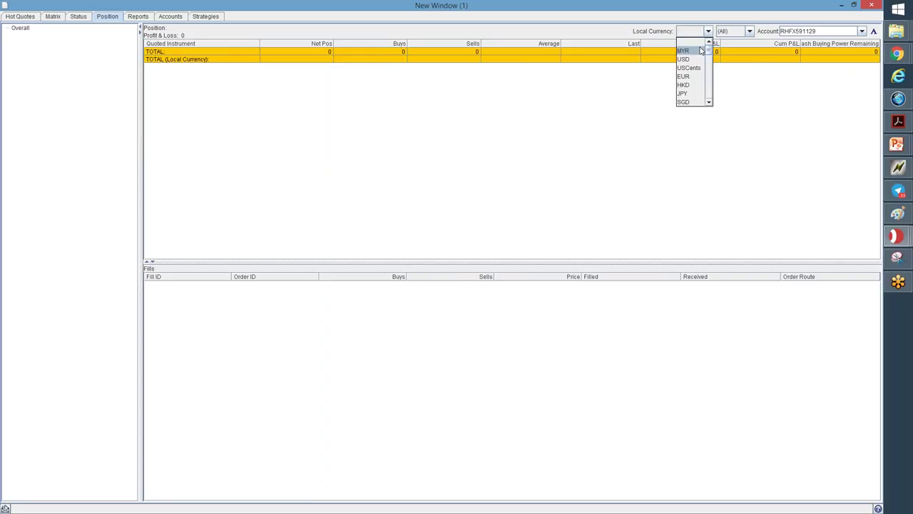
left_click(702, 51)
left_click(707, 34)
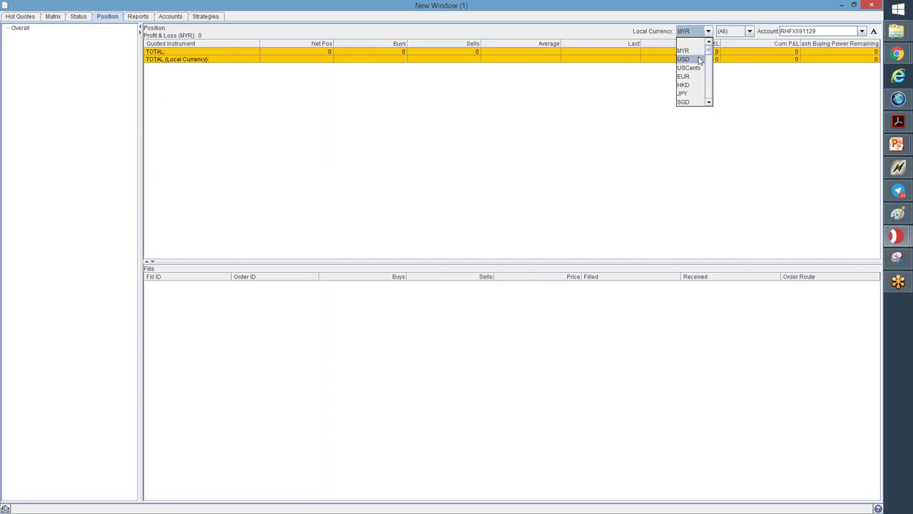
left_click(703, 60)
left_click(708, 33)
mouse_move(708, 50)
left_mouse_down()
mouse_move(709, 103)
mouse_move(707, 58)
left_mouse_up()
left_click(707, 30)
left_click(707, 30)
left_click(686, 51)
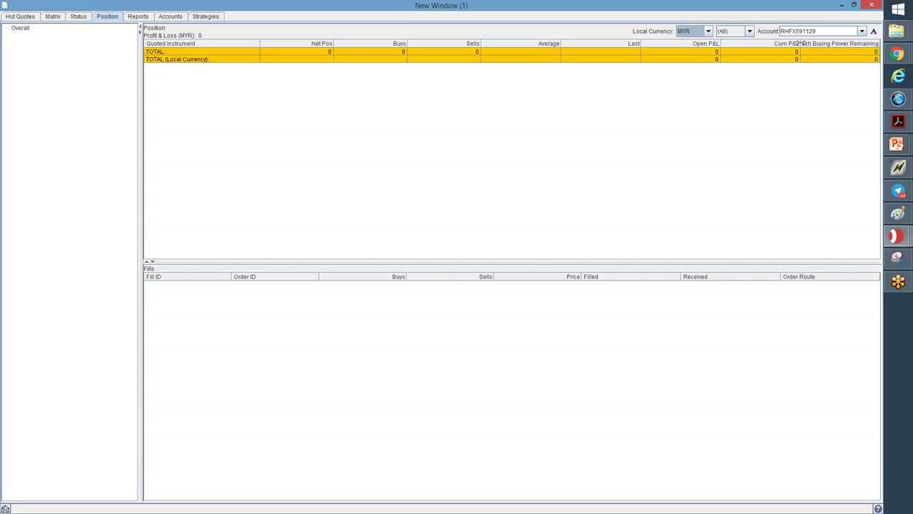
Step: Replace the Cash Buying Power Remaining column in the positions table with the Equity column
left_click_drag(798, 45, 789, 46)
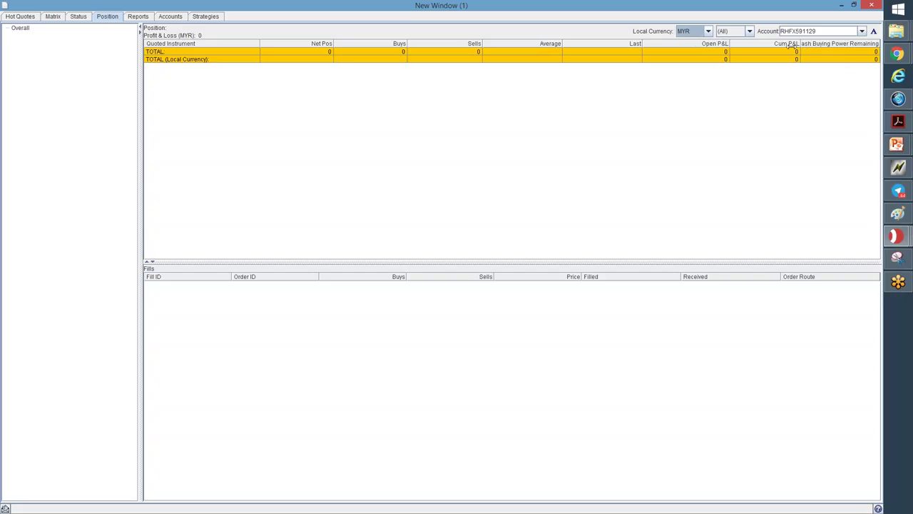
right_click(608, 41)
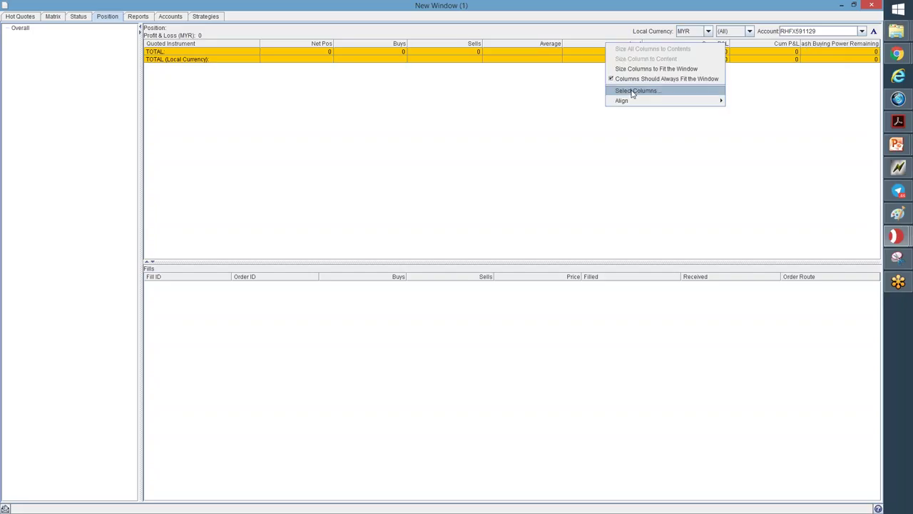
left_click(632, 91)
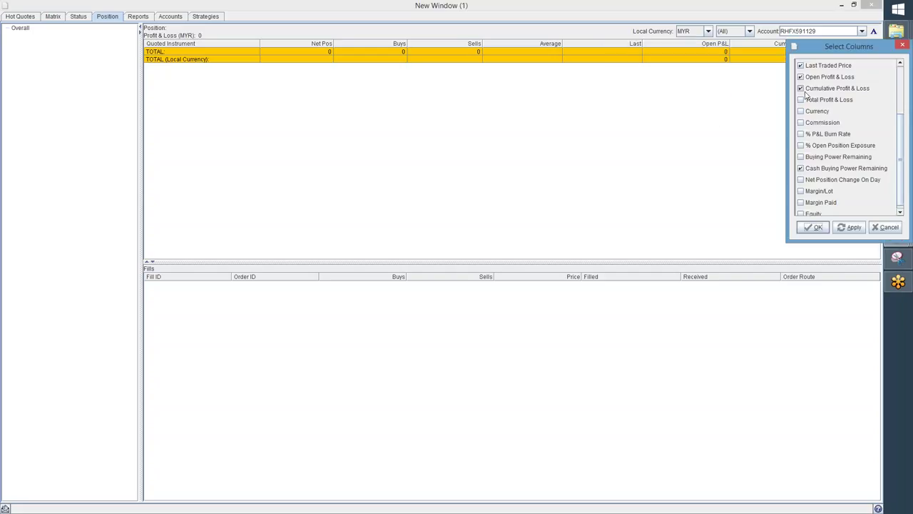
left_click(800, 168)
scroll(799, 190, "down", 1)
left_click(800, 211)
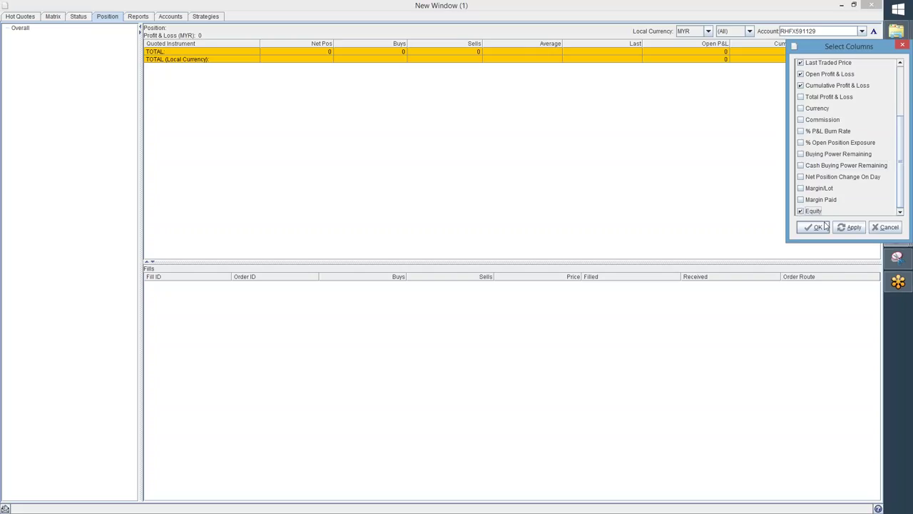
left_click(814, 227)
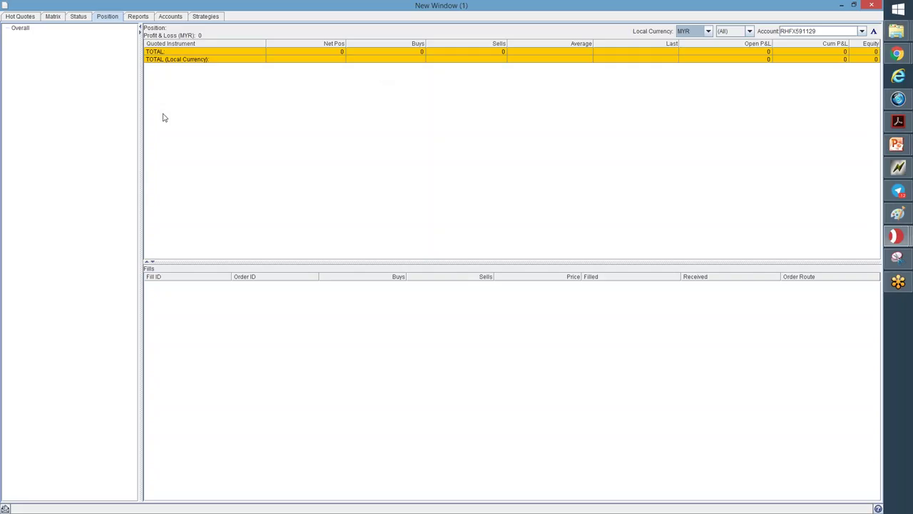
Step: Narrow the Overall tree pane in the Position view further, checking the Status and Hot Quotes views in between
left_click_drag(140, 127, 122, 131)
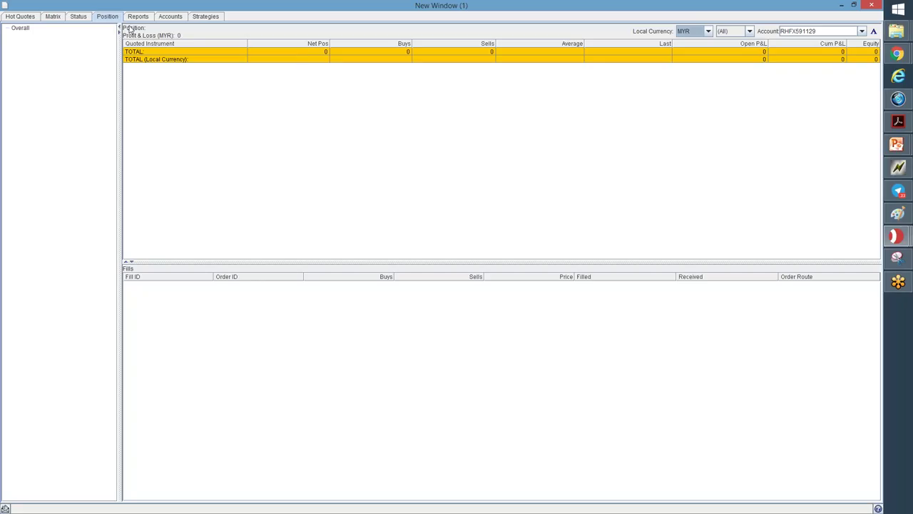
left_click(79, 16)
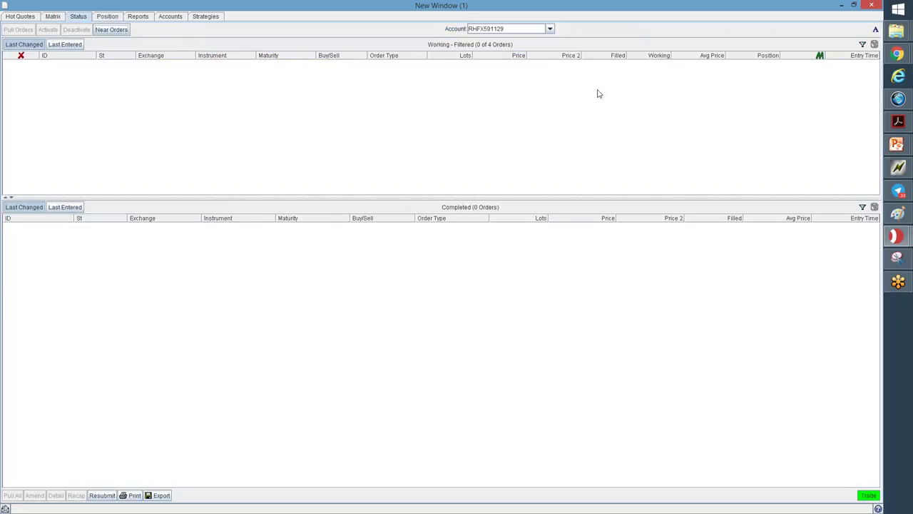
left_click(108, 17)
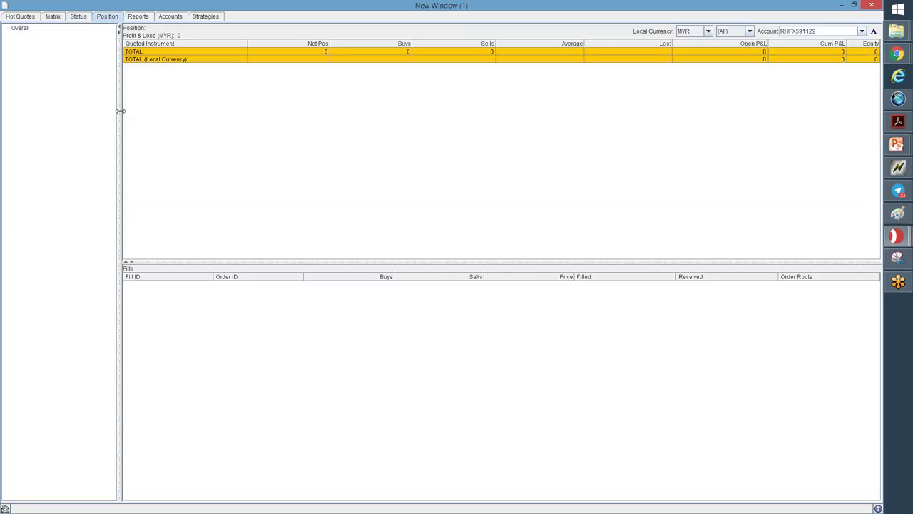
left_click_drag(120, 110, 107, 113)
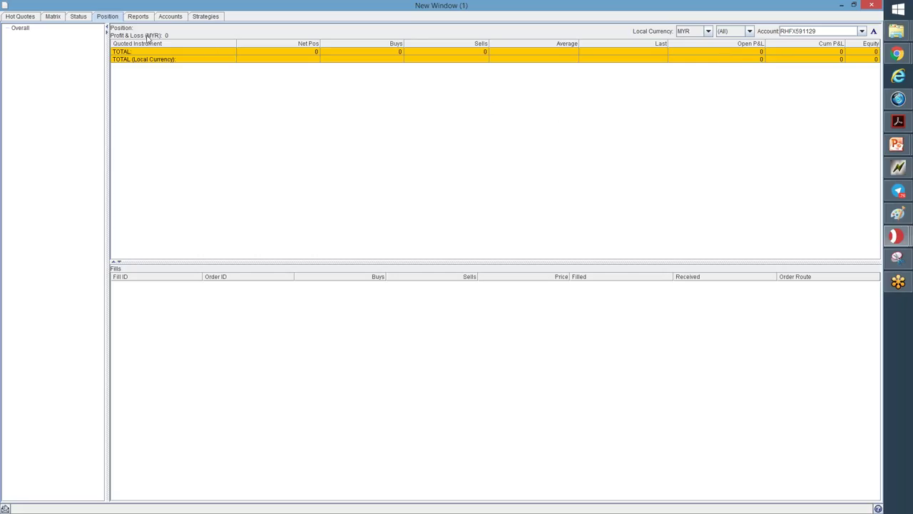
left_click(19, 16)
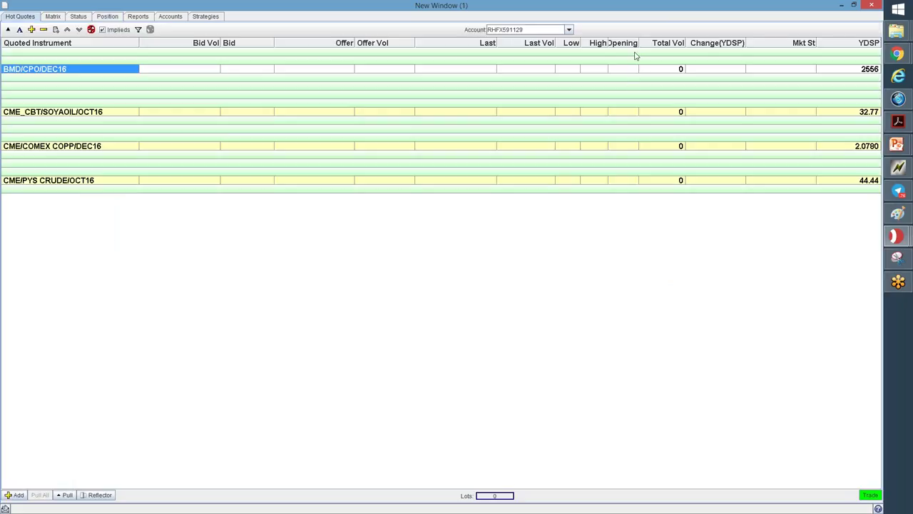
left_click(109, 17)
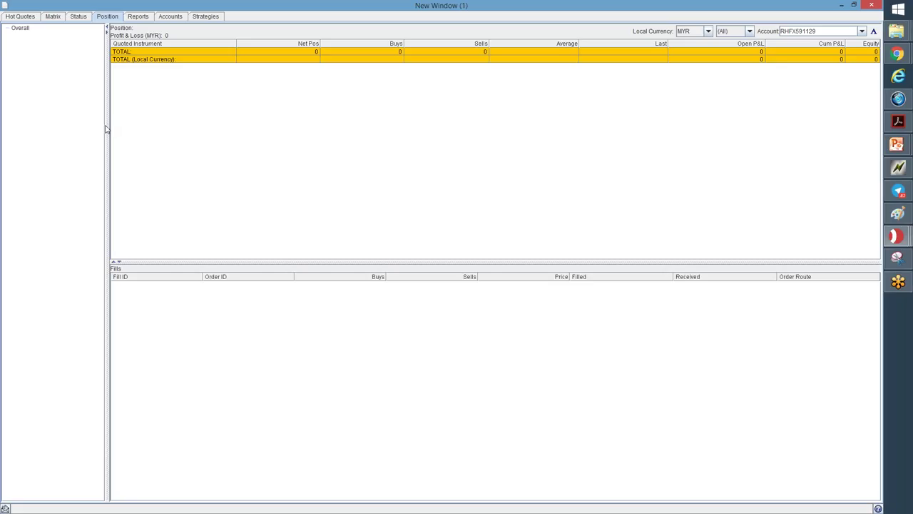
left_click_drag(105, 129, 96, 128)
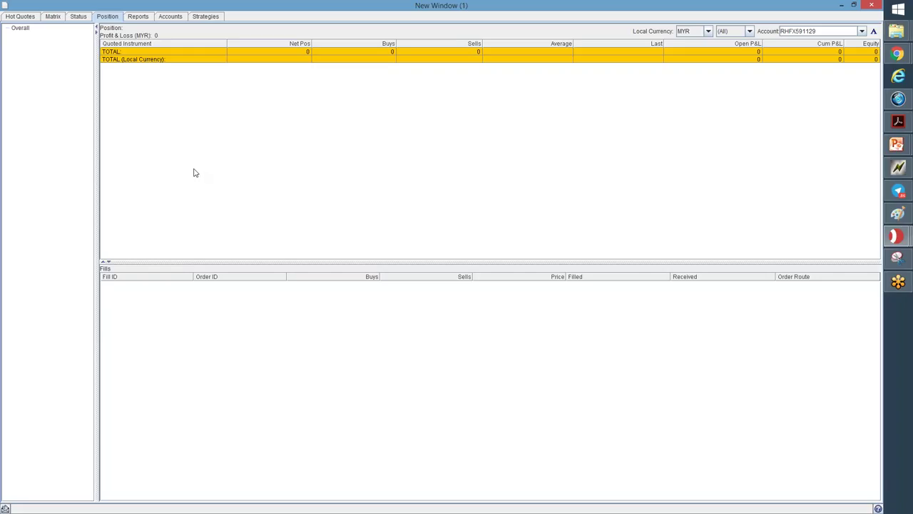
Step: Show the Status and Hot Quotes views, then switch to the PowerPoint presentation with the Antaramuka J-Trader slide
left_click(80, 17)
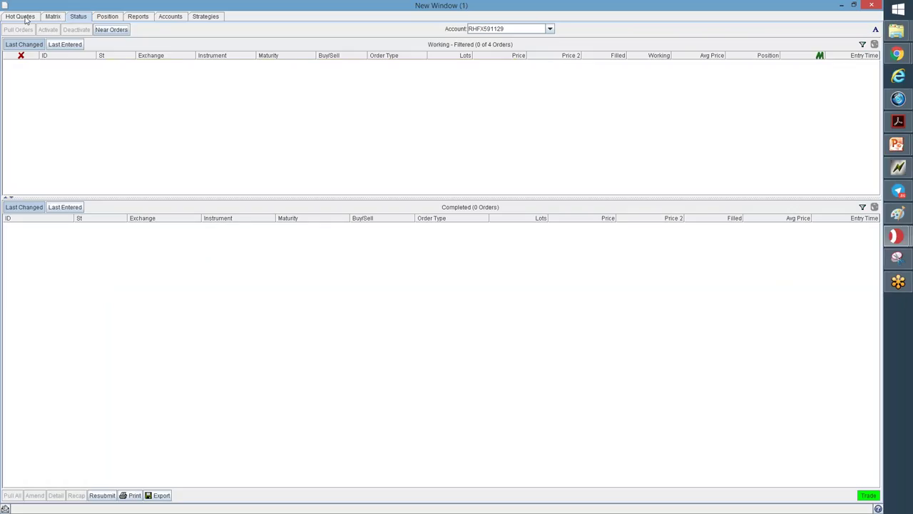
left_click(26, 18)
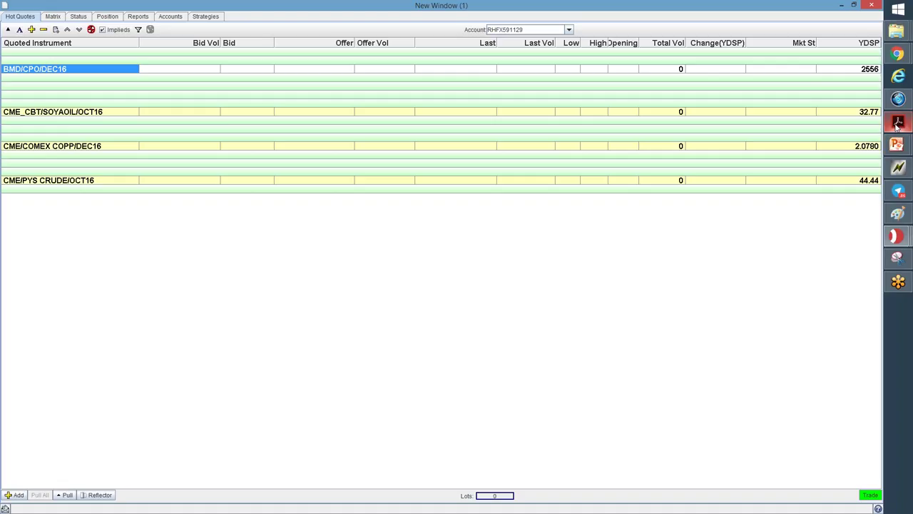
mouse_move(897, 145)
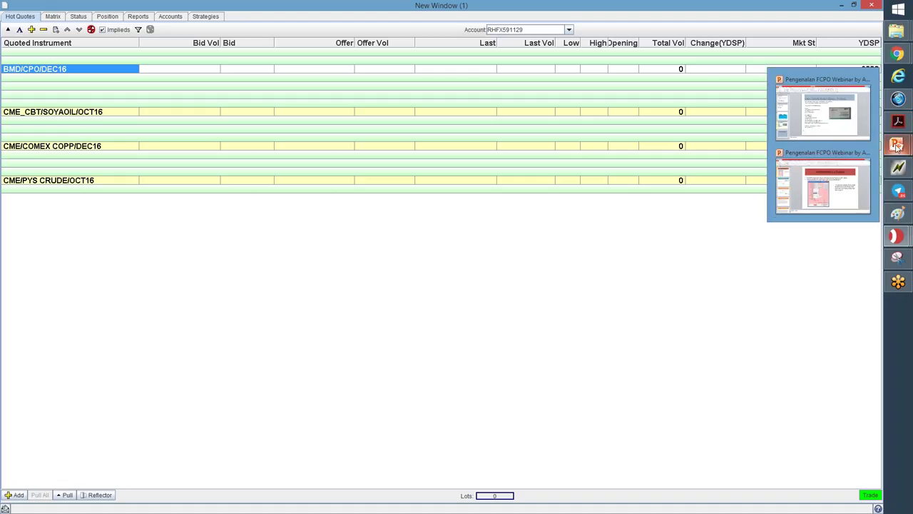
left_click(859, 180)
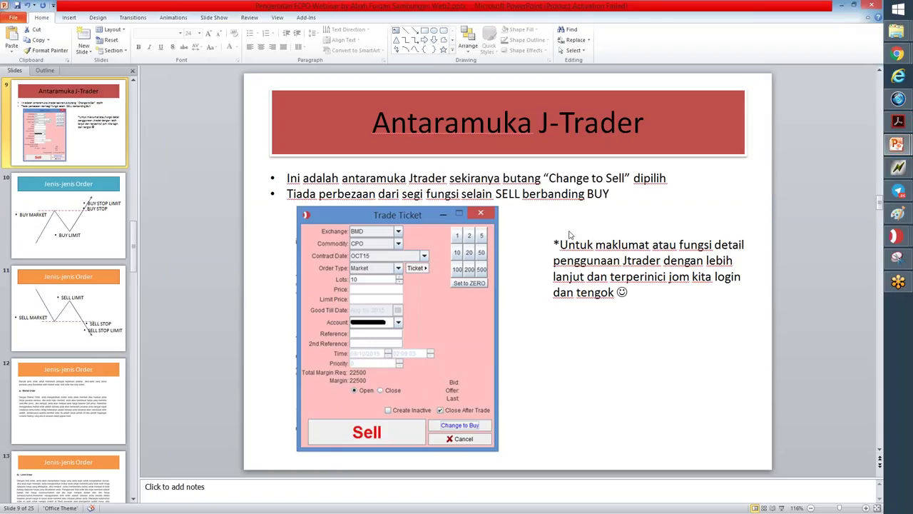
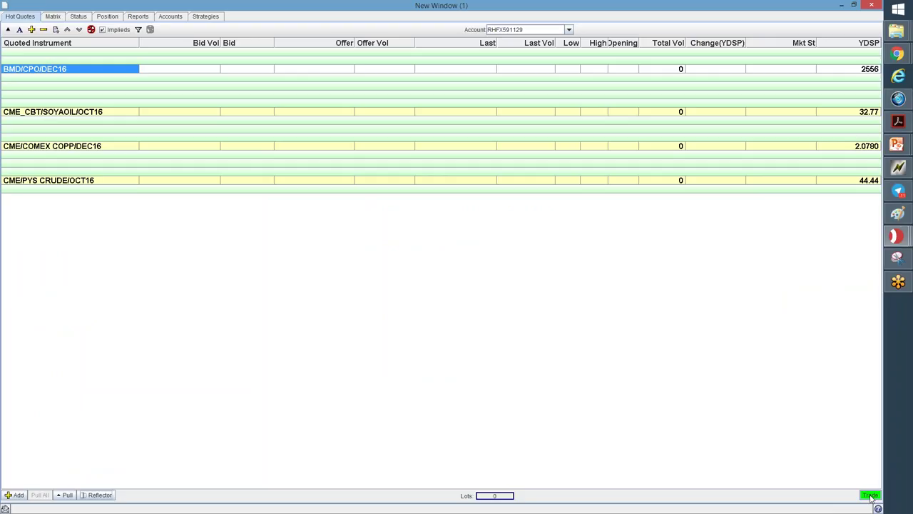
Step: Open a trade ticket for BMD CPO DEC16 and fill in a Stop buy order of 2 lots at price 2490
left_click(870, 496)
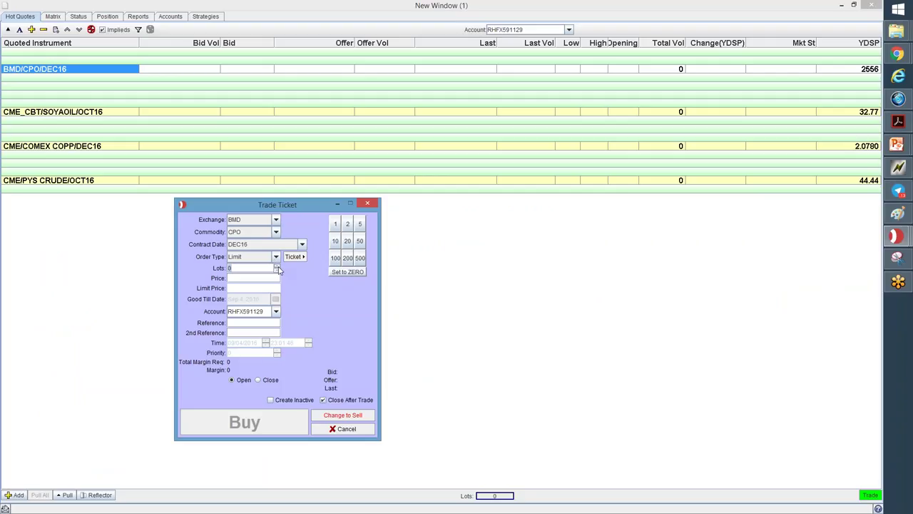
left_click(276, 256)
left_click_drag(278, 294, 274, 321)
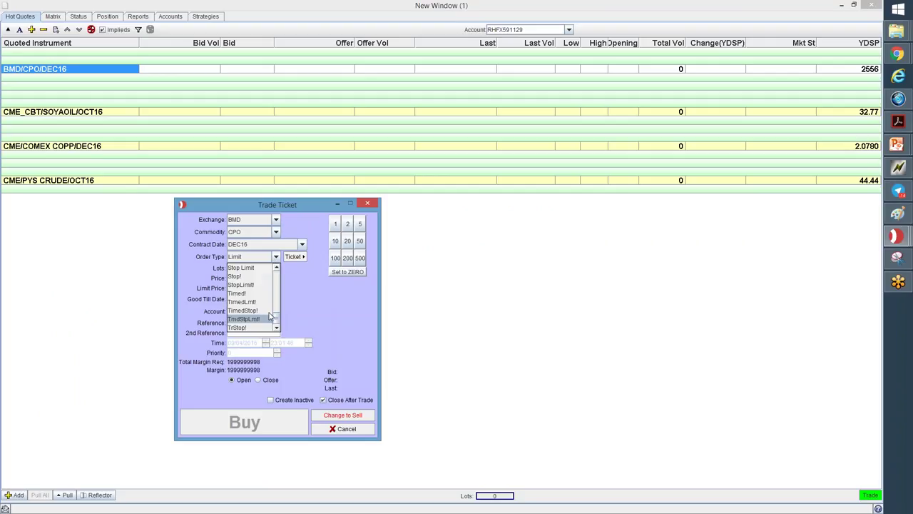
scroll(264, 286, "up", 2)
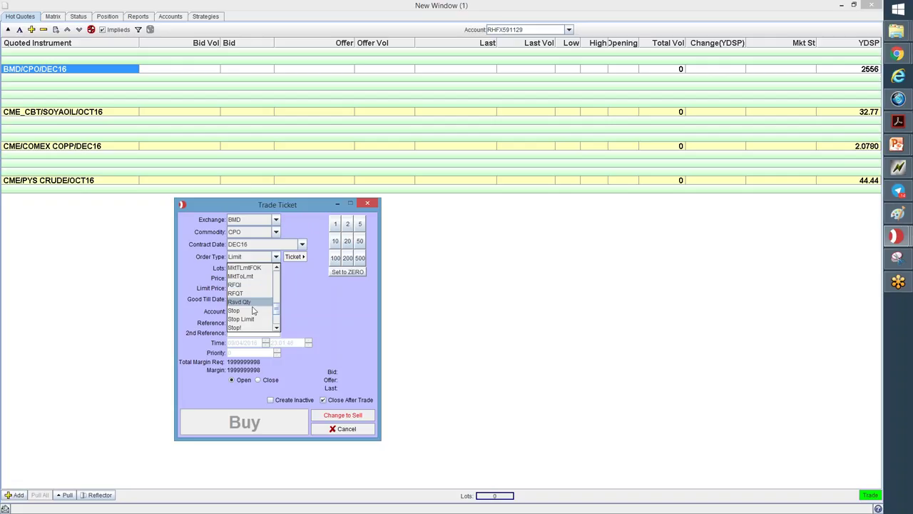
left_click(243, 311)
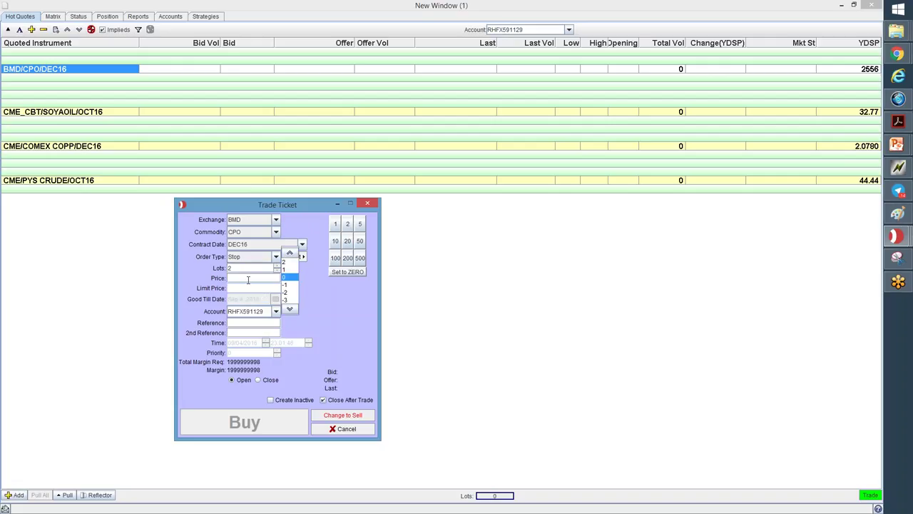
left_click(251, 277)
type("2490")
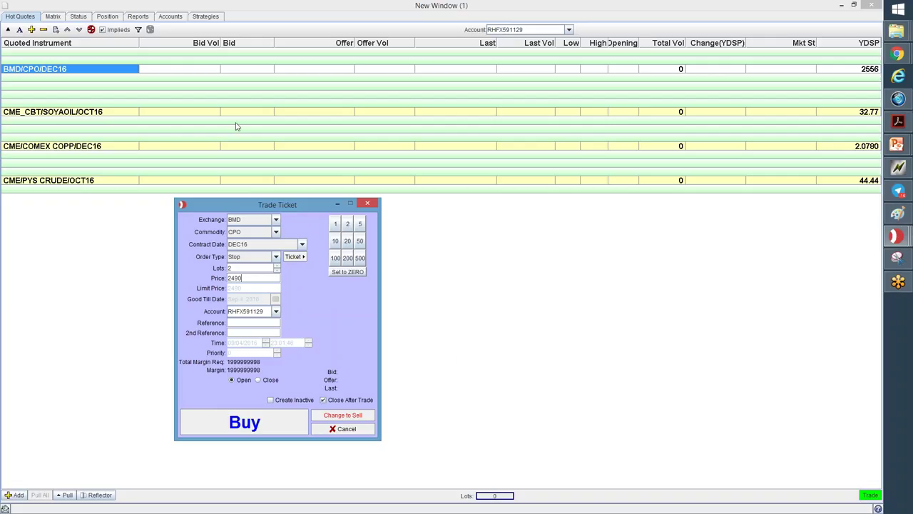
Step: Show the Status view behind the ticket, change the ticket to Sell and set the Stop price to 2480
left_click(74, 18)
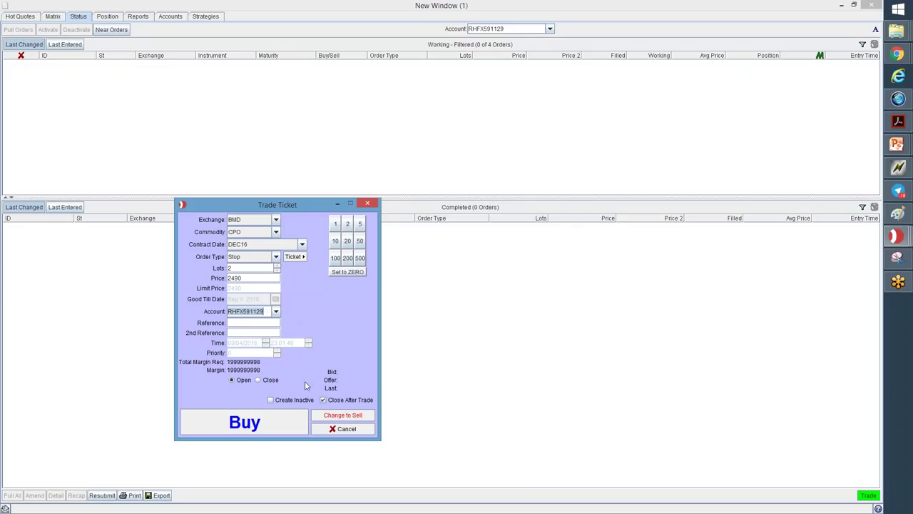
left_click(342, 415)
left_click(276, 257)
left_click(276, 257)
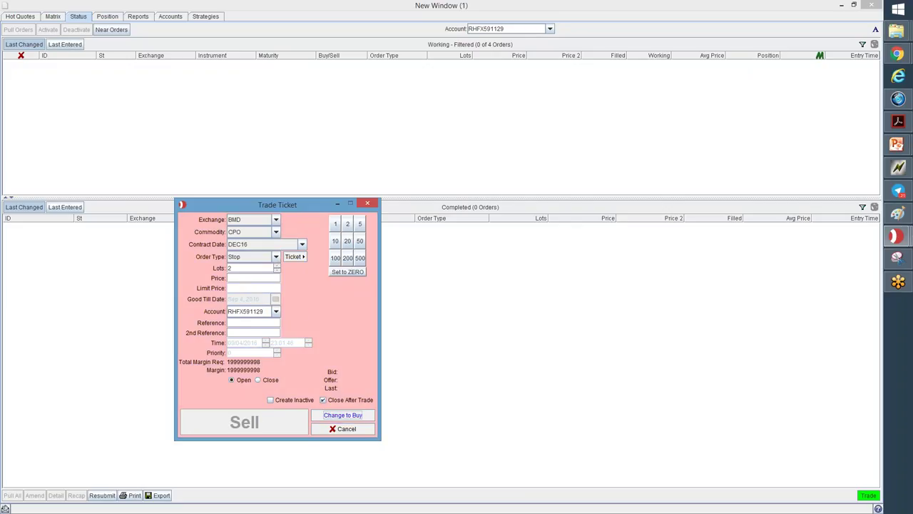
left_click(243, 278)
type("24")
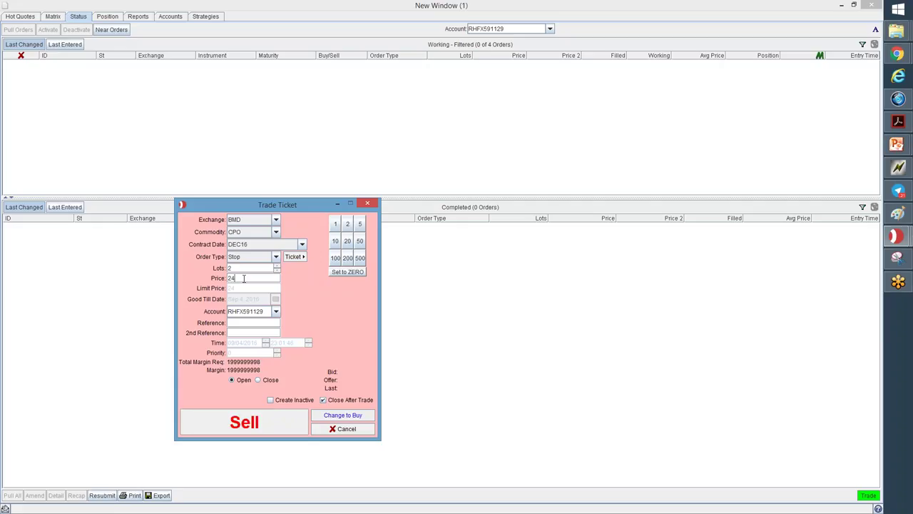
type("80")
Step: Change the sell ticket to a Limit order of 1 lot at price 2500
left_click(277, 267)
left_click(275, 256)
scroll(278, 306, "down", 2)
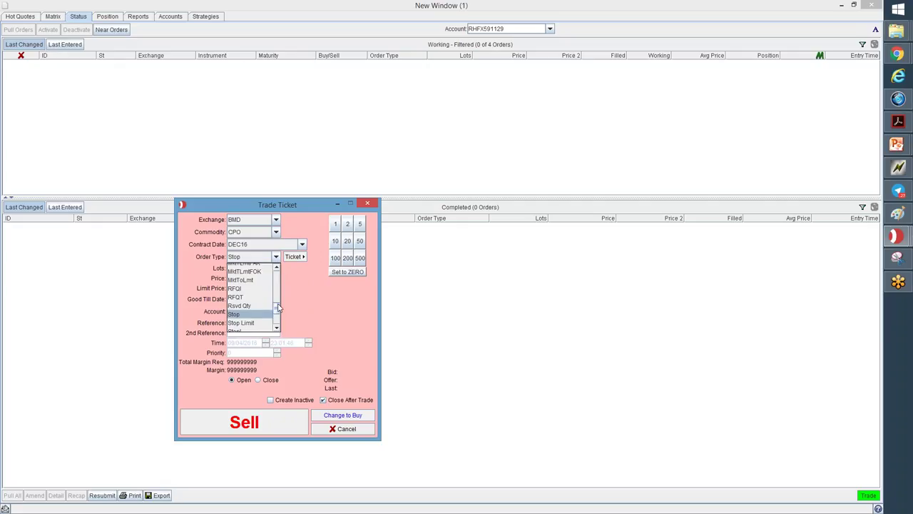
scroll(278, 306, "up", 4)
left_click(237, 296)
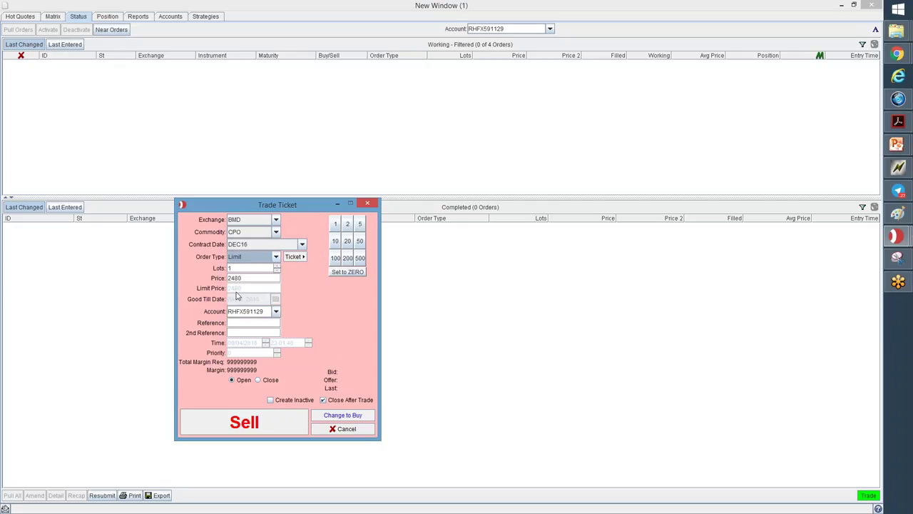
double_click(249, 278)
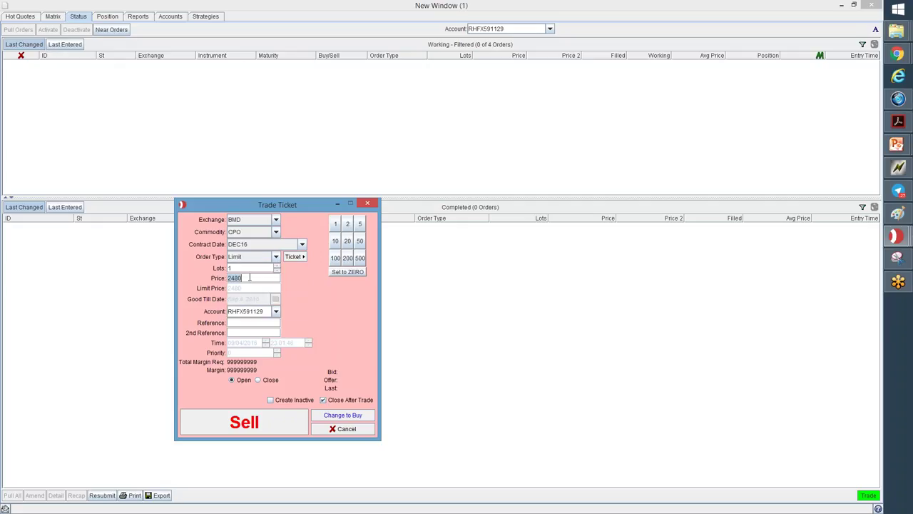
type("2500")
left_click(275, 276)
left_click(288, 277)
Step: Look through the Position and Status views and return to Hot Quotes
left_click(104, 17)
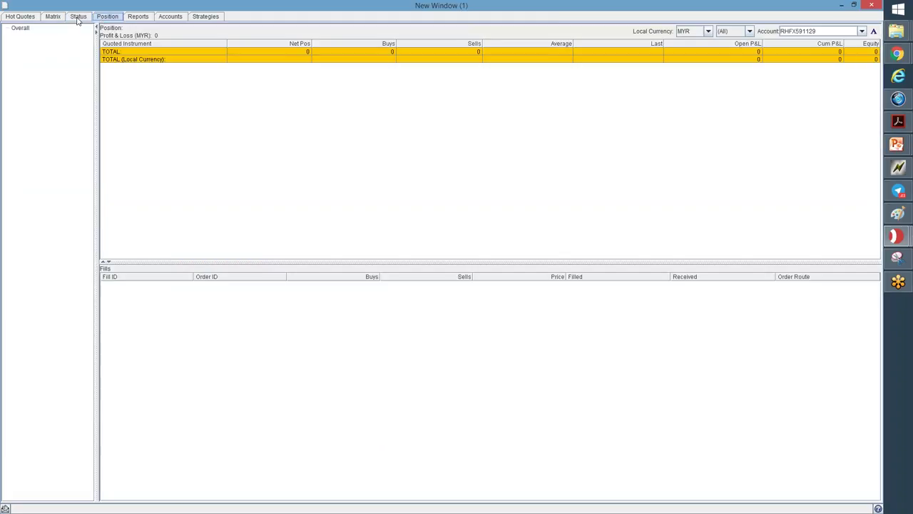
left_click(79, 19)
left_click(24, 19)
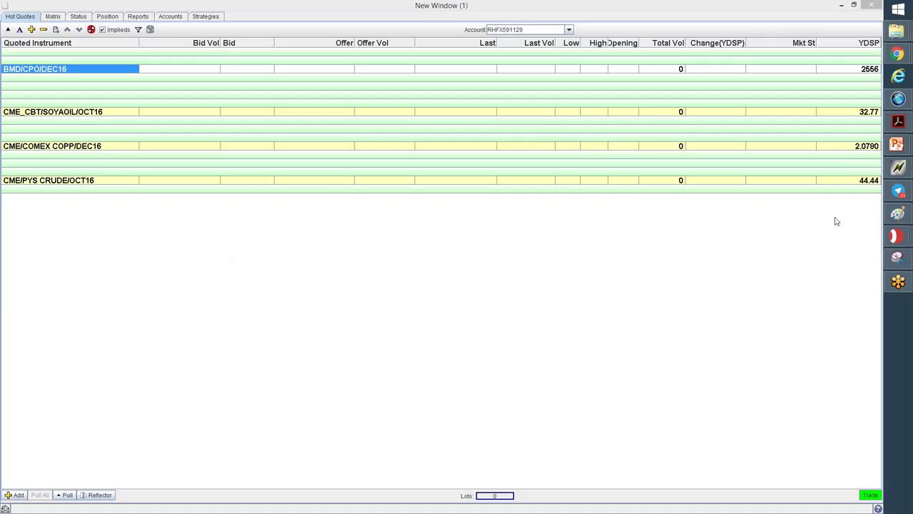
Step: Switch to Chrome, open the Crude Oil page from Investing.com's commodity futures list and display its overview chart as candlesticks
mouse_move(898, 55)
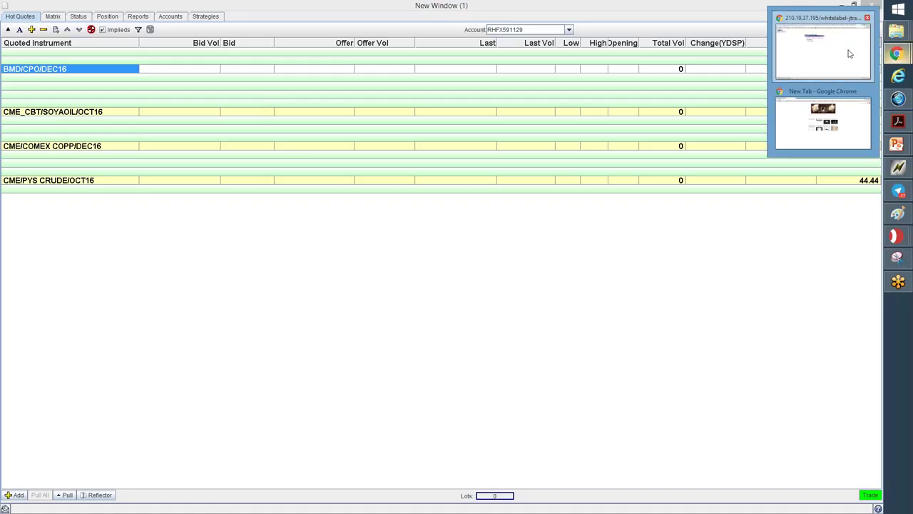
left_click(822, 50)
left_click(540, 6)
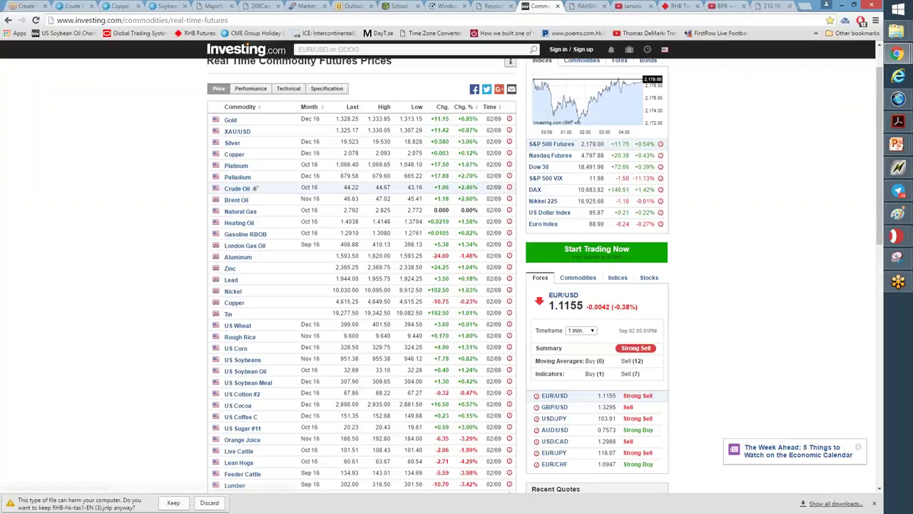
left_click(234, 189)
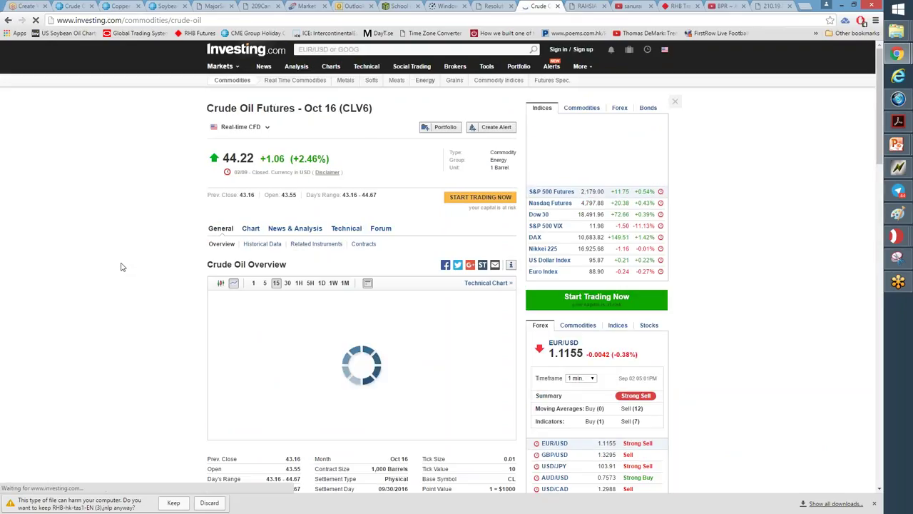
scroll(119, 263, "down", 1)
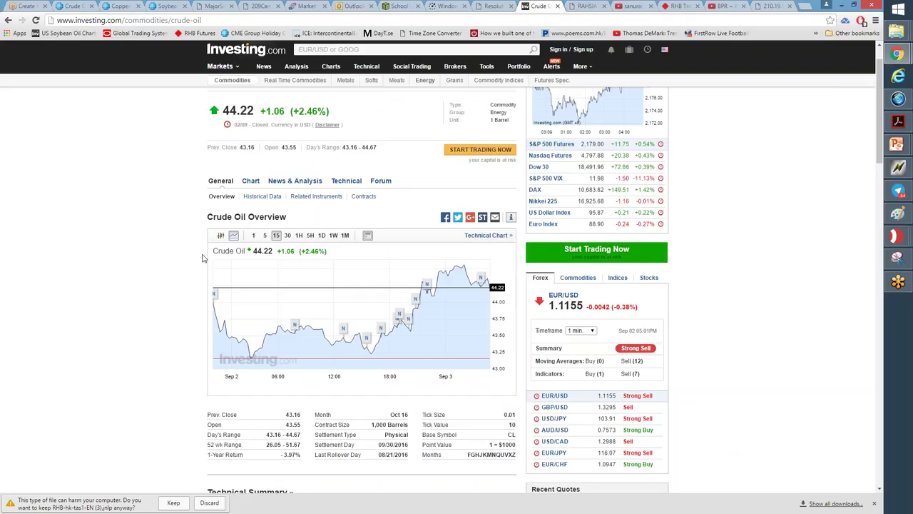
left_click(221, 234)
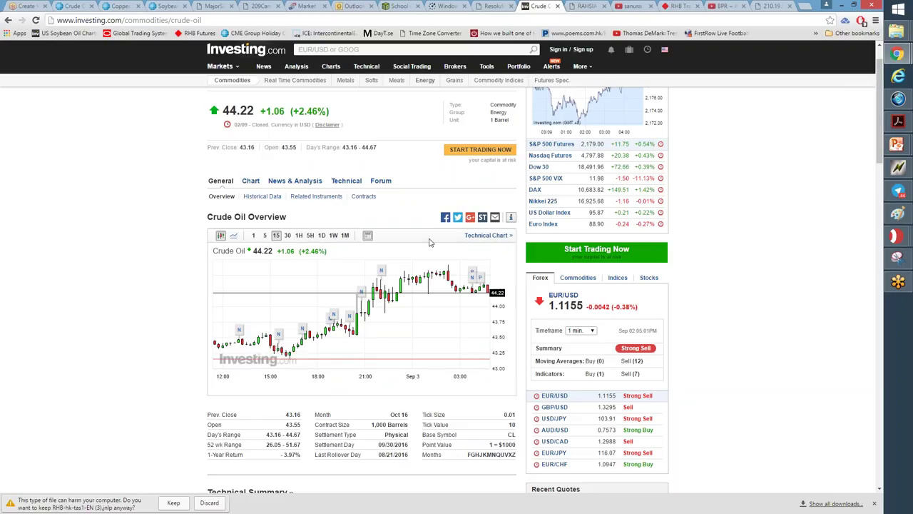
Step: Open the technical streaming chart for Crude Oil and expand it to full screen
left_click(485, 236)
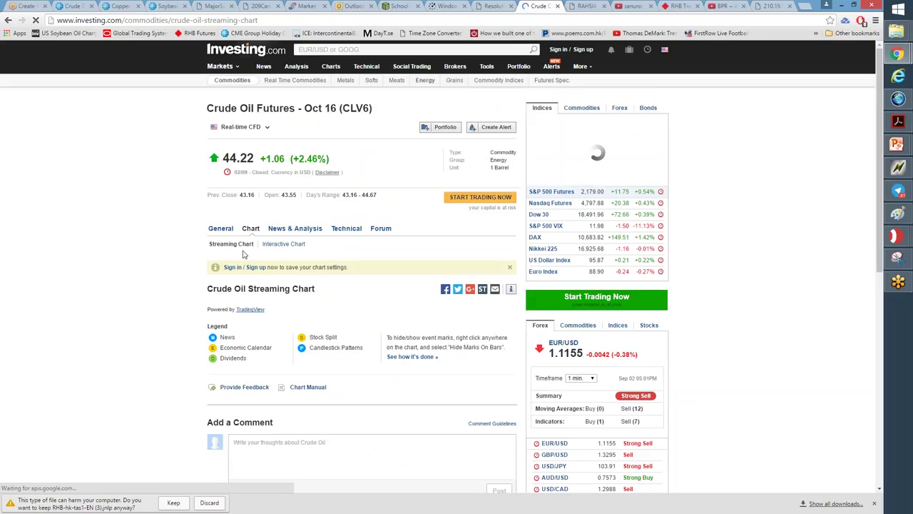
scroll(242, 253, "down", 1)
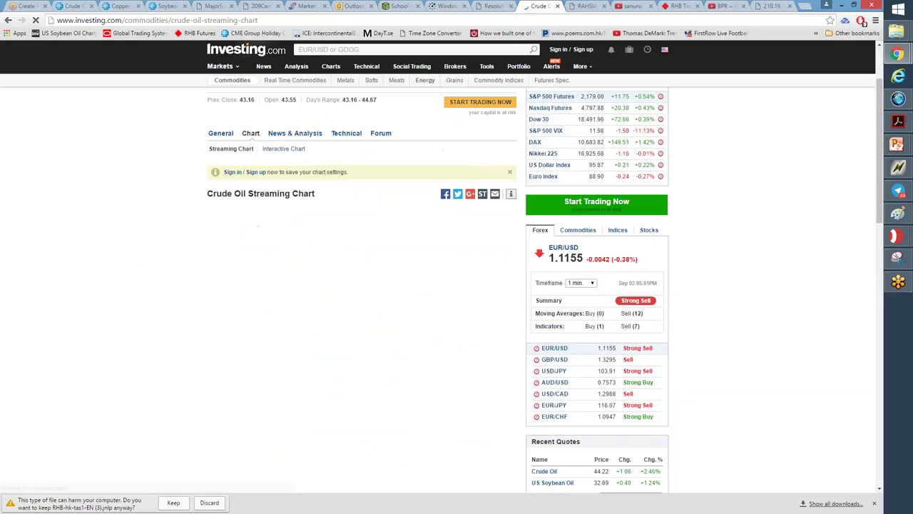
scroll(100, 238, "down", 1)
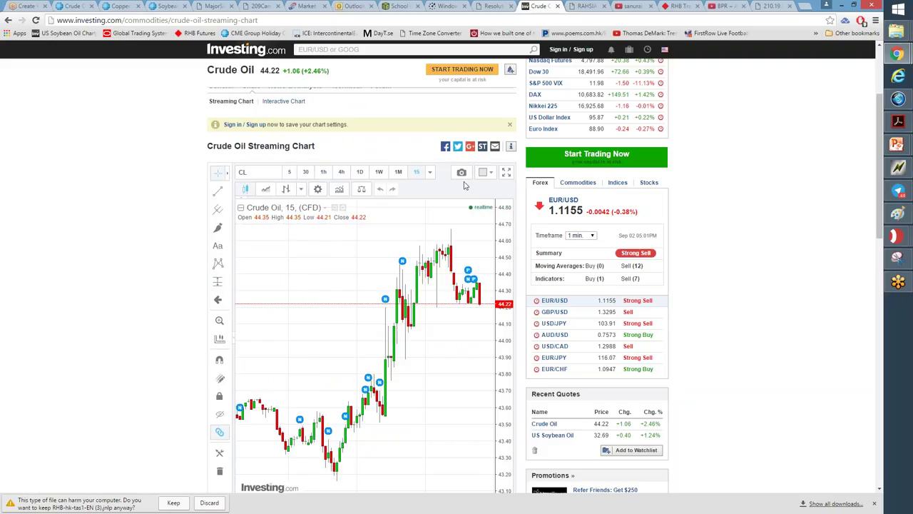
left_click(506, 172)
scroll(371, 191, "down", 3)
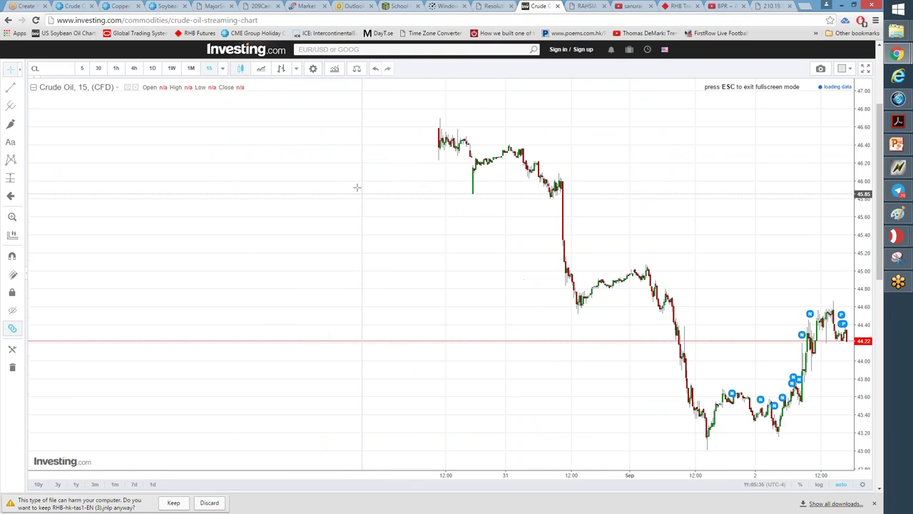
Step: Set the Crude Oil chart to the 1D timeframe and dismiss the browser's download notice
left_click(152, 68)
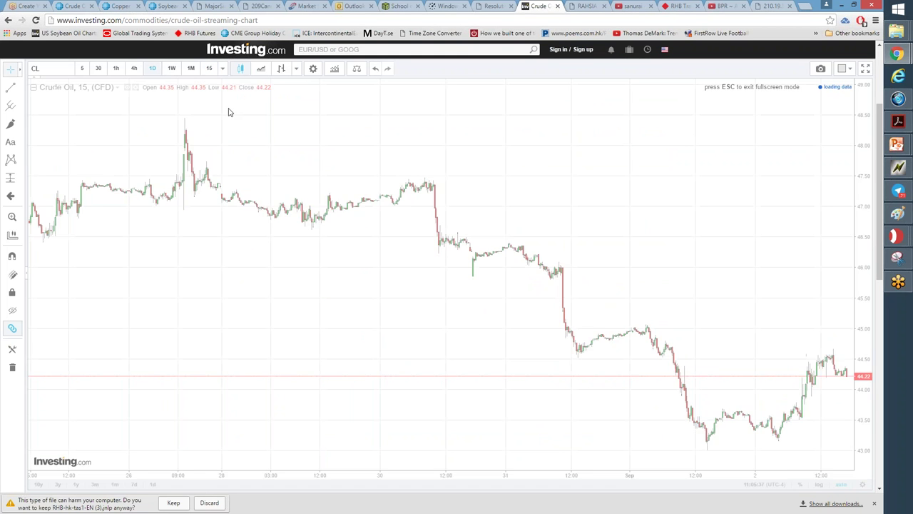
scroll(316, 180, "down", 3)
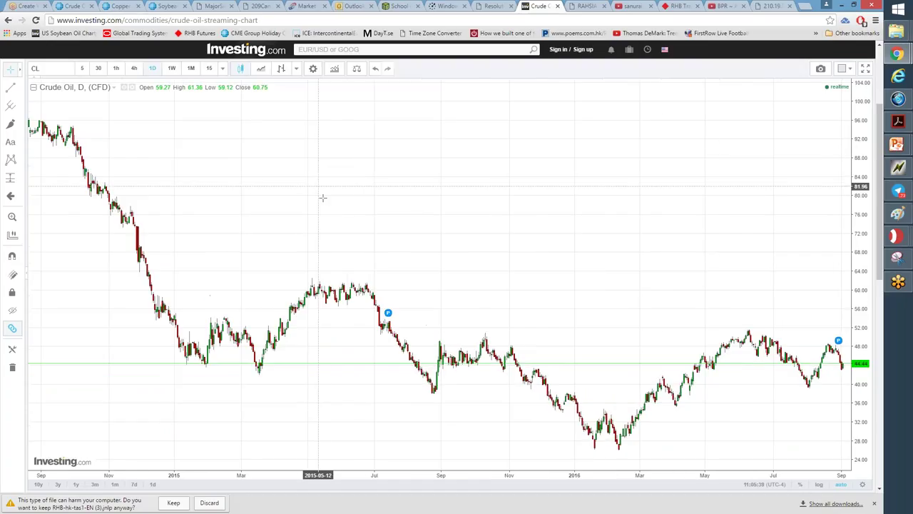
left_click(874, 506)
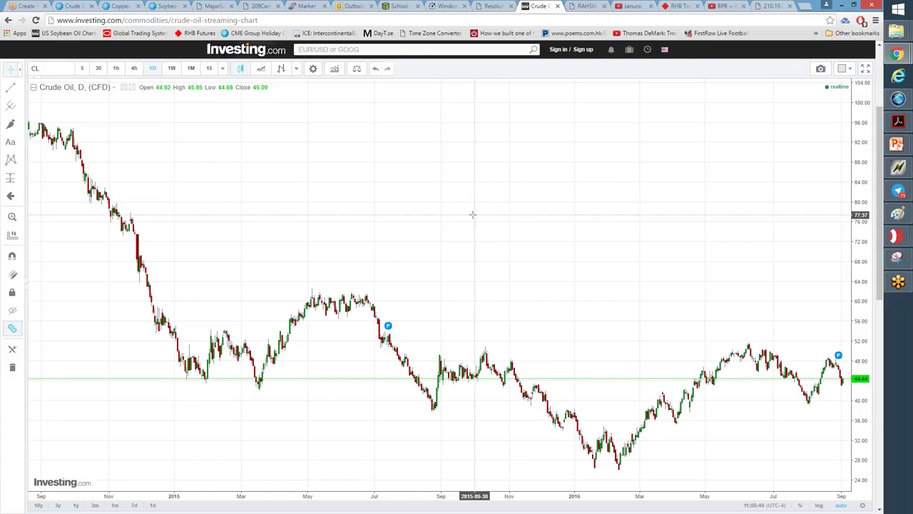
scroll(469, 228, "up", 2)
scroll(468, 230, "up", 2)
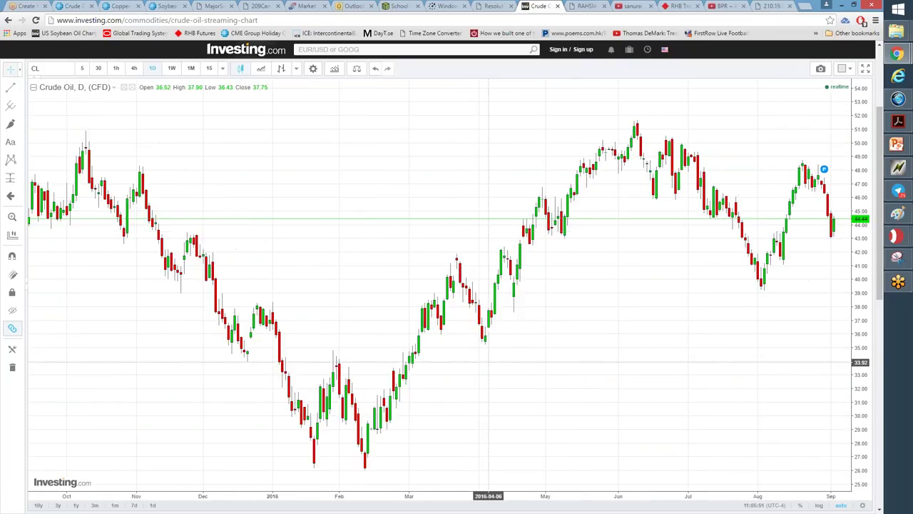
left_click(19, 89)
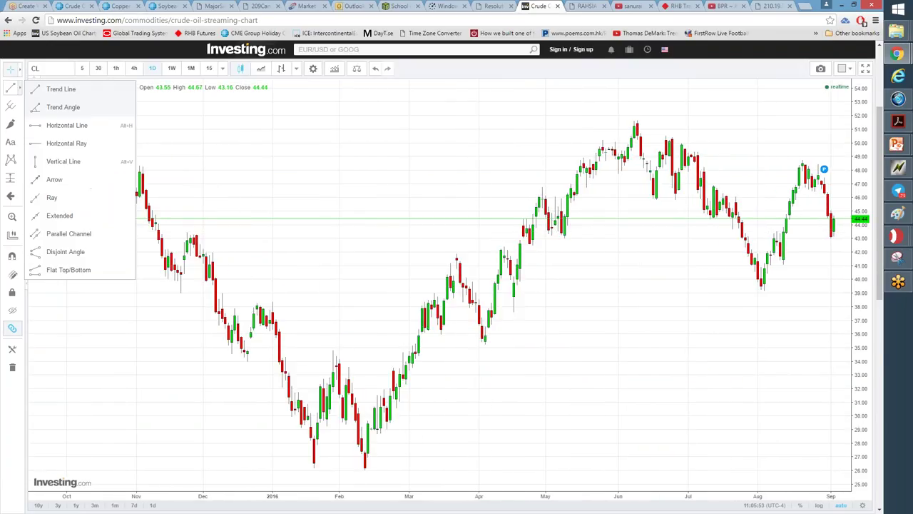
left_click(57, 90)
left_click(485, 343)
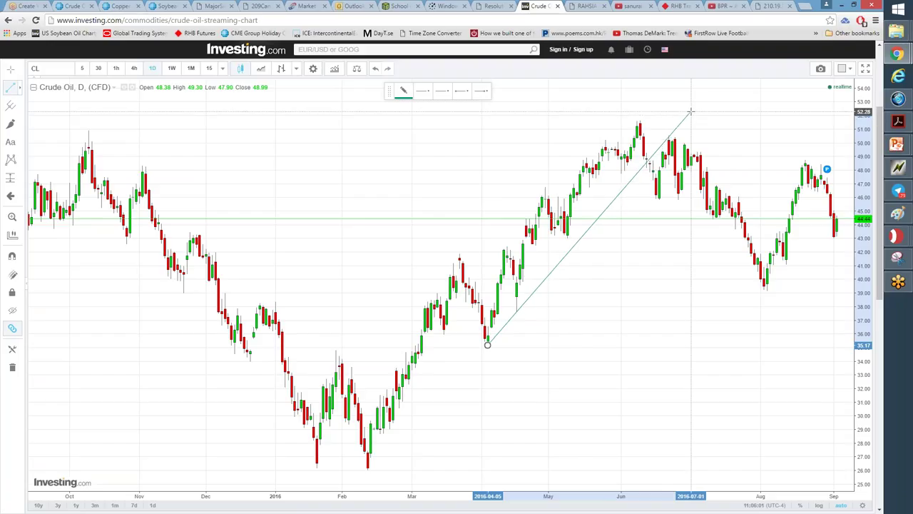
key("Escape")
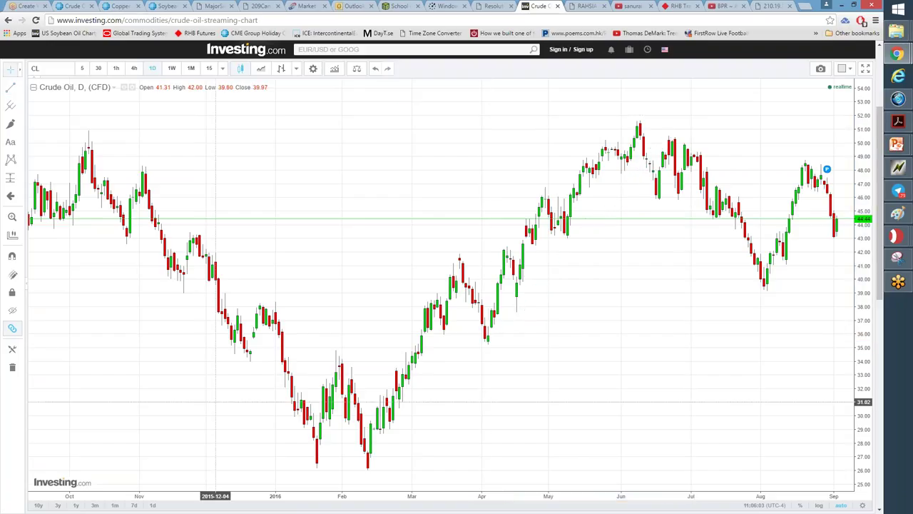